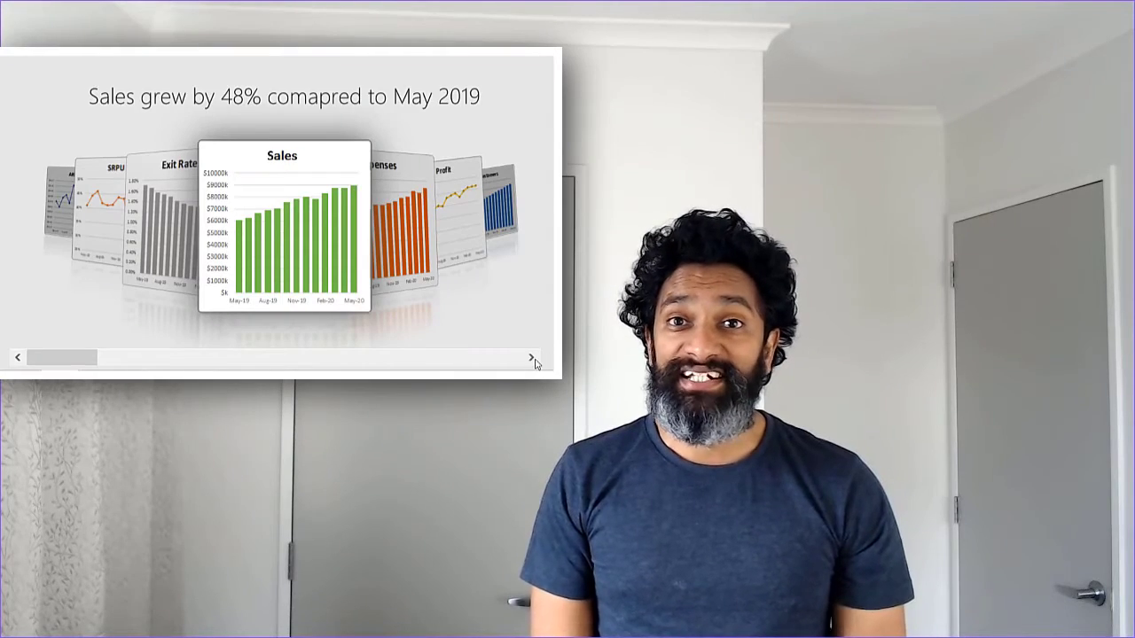
pyautogui.click(535, 360)
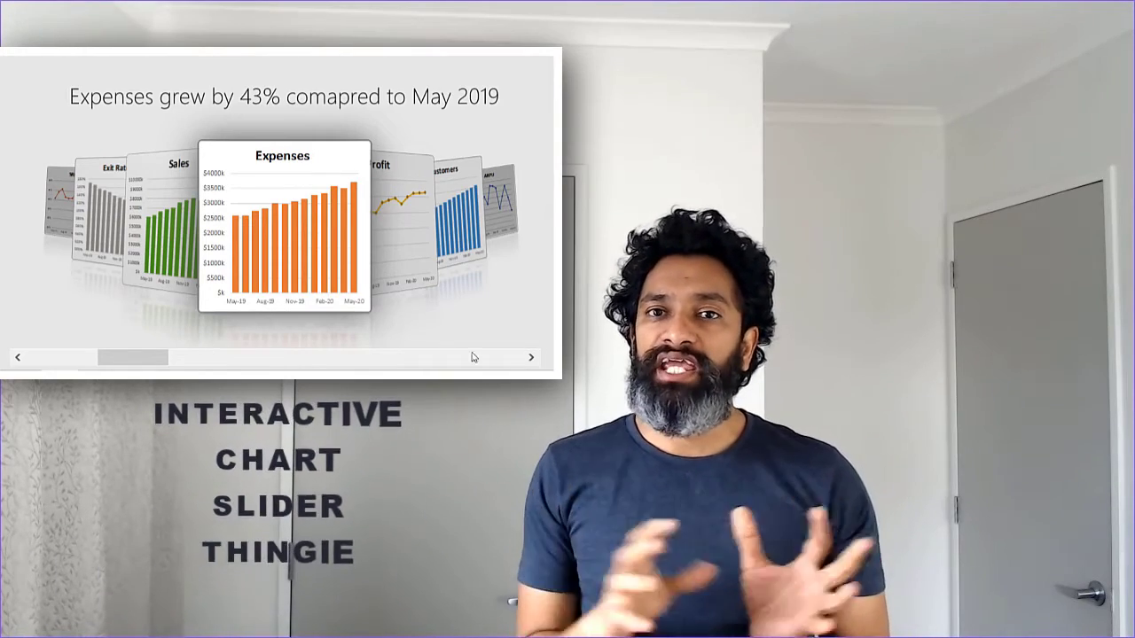
pyautogui.click(532, 358)
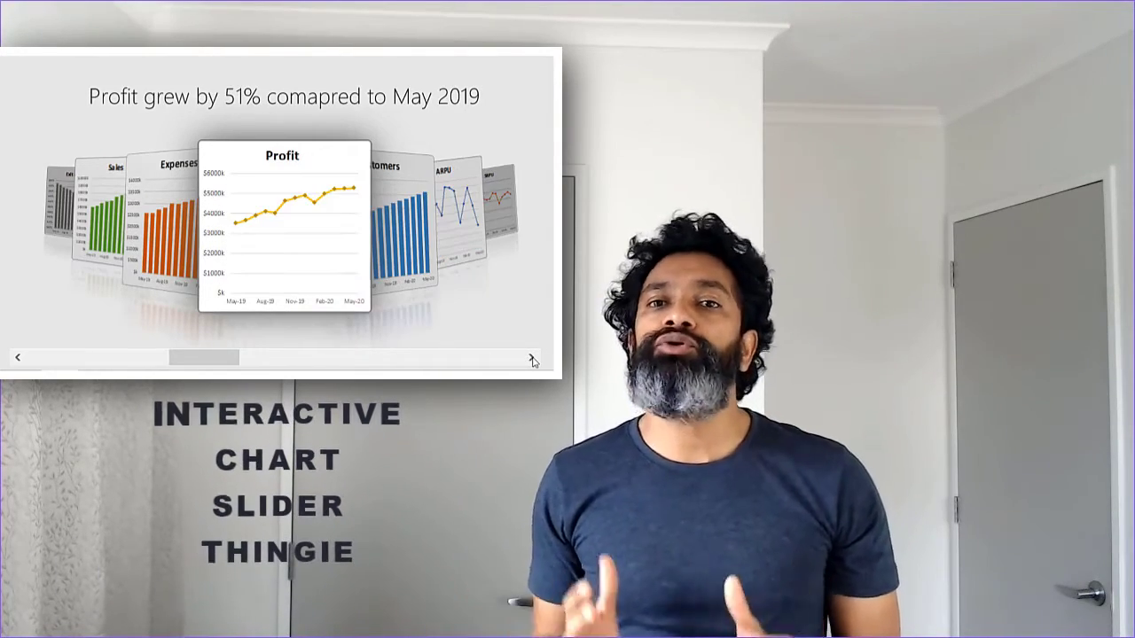
pyautogui.click(531, 358)
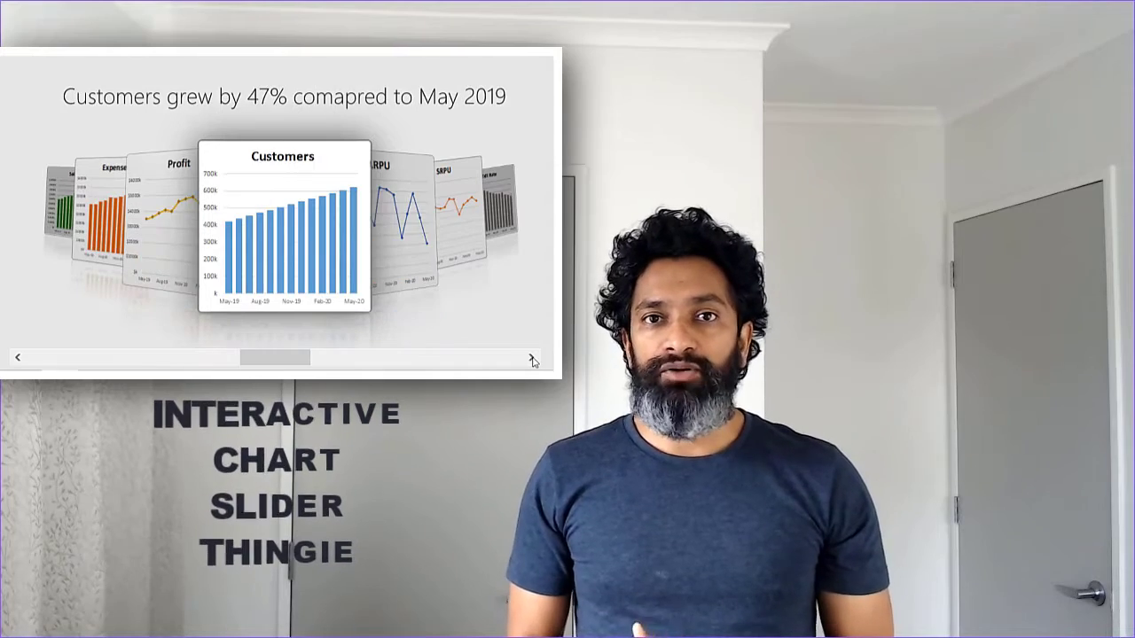
pyautogui.click(532, 358)
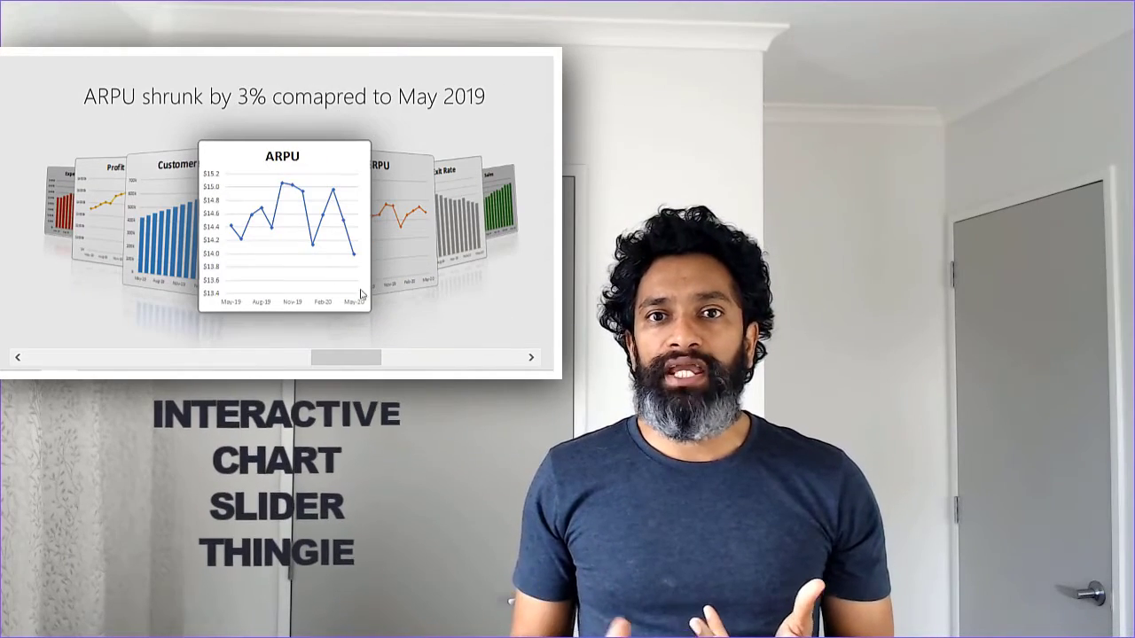
pyautogui.click(532, 359)
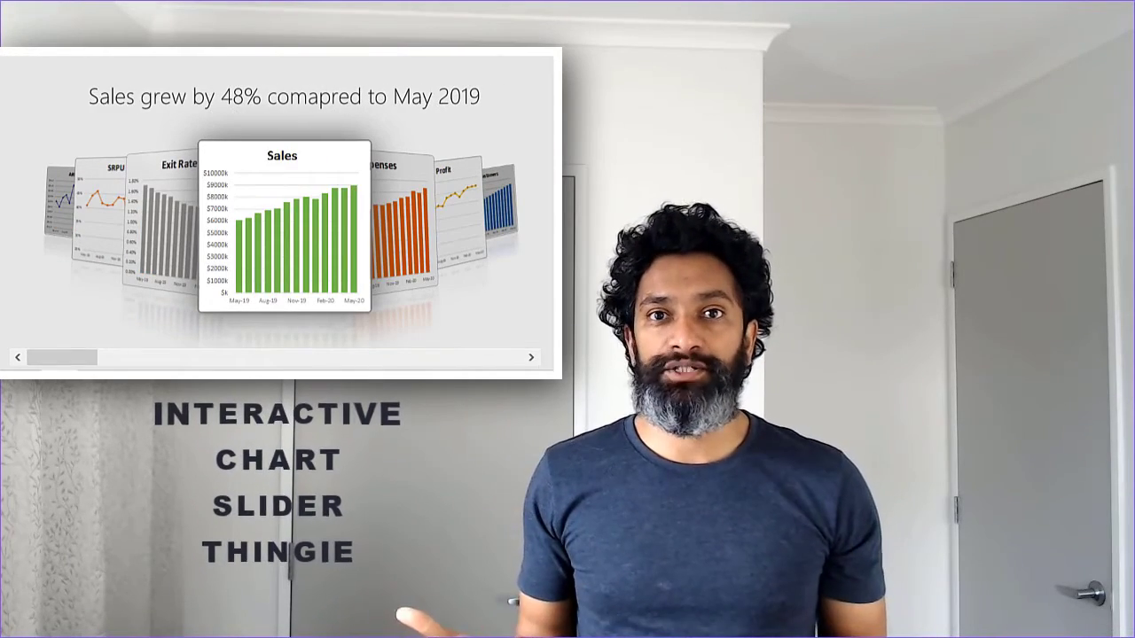
pyautogui.click(532, 358)
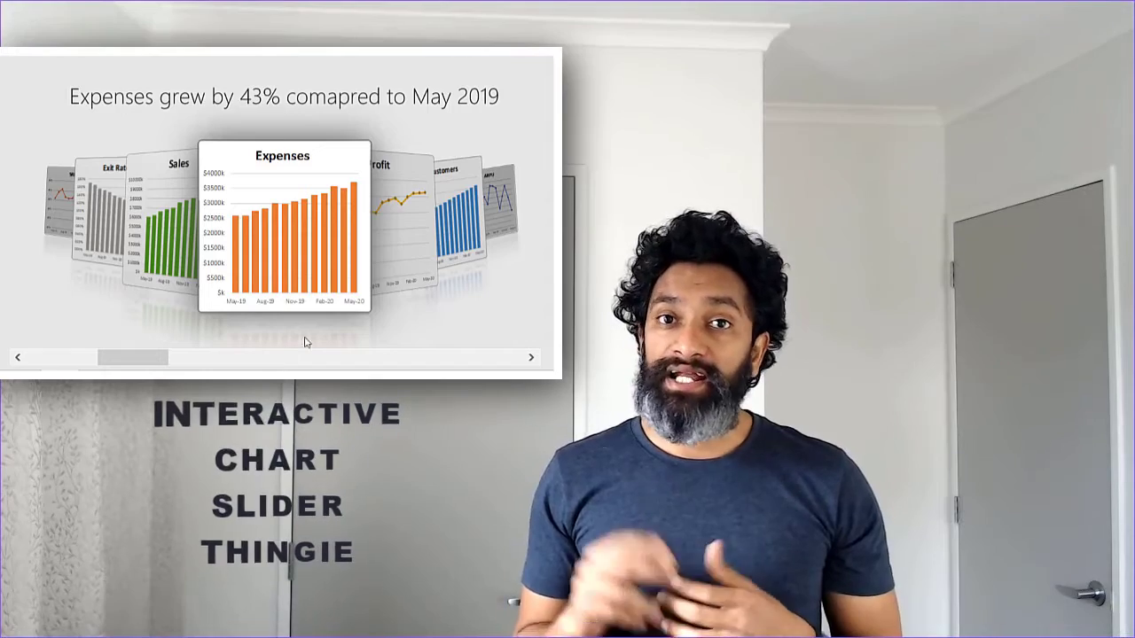
pyautogui.click(532, 358)
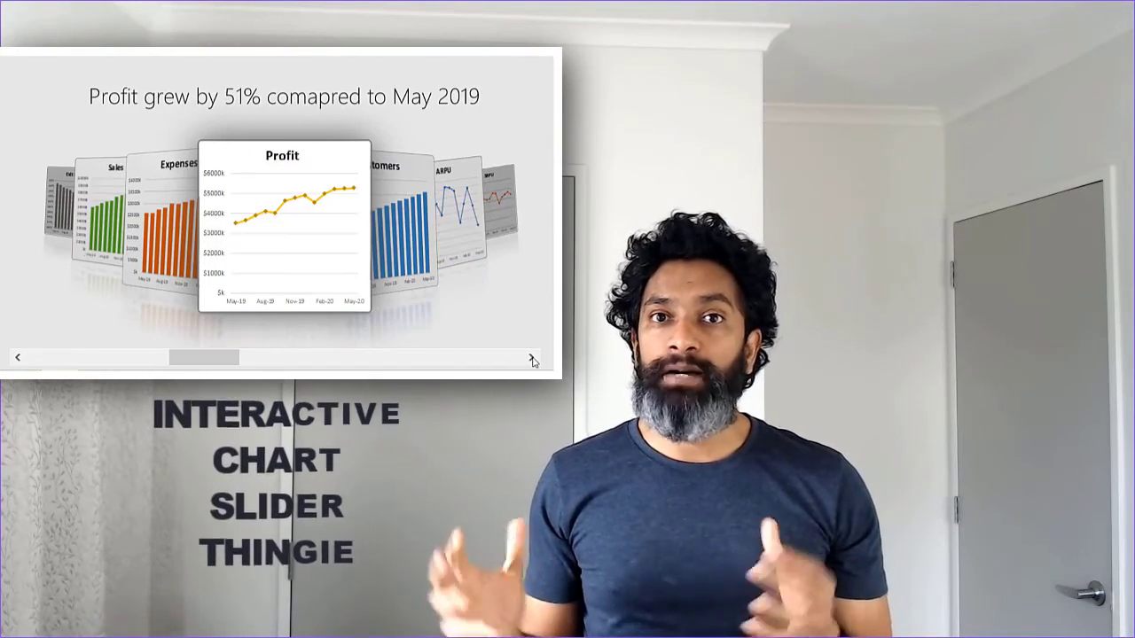
pyautogui.click(532, 358)
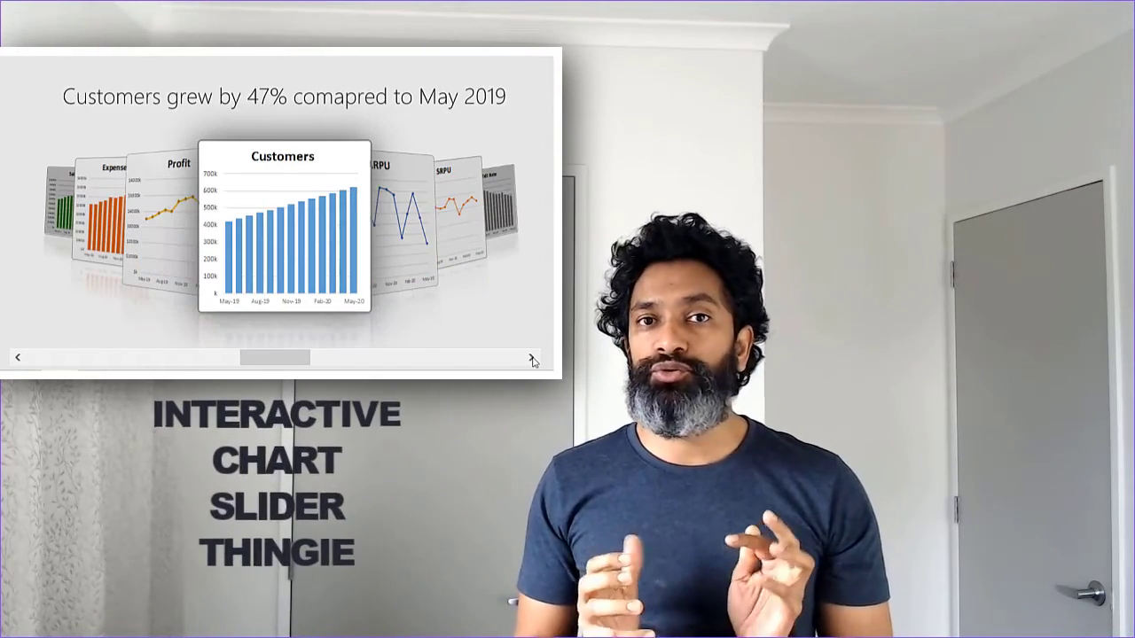
pyautogui.click(532, 358)
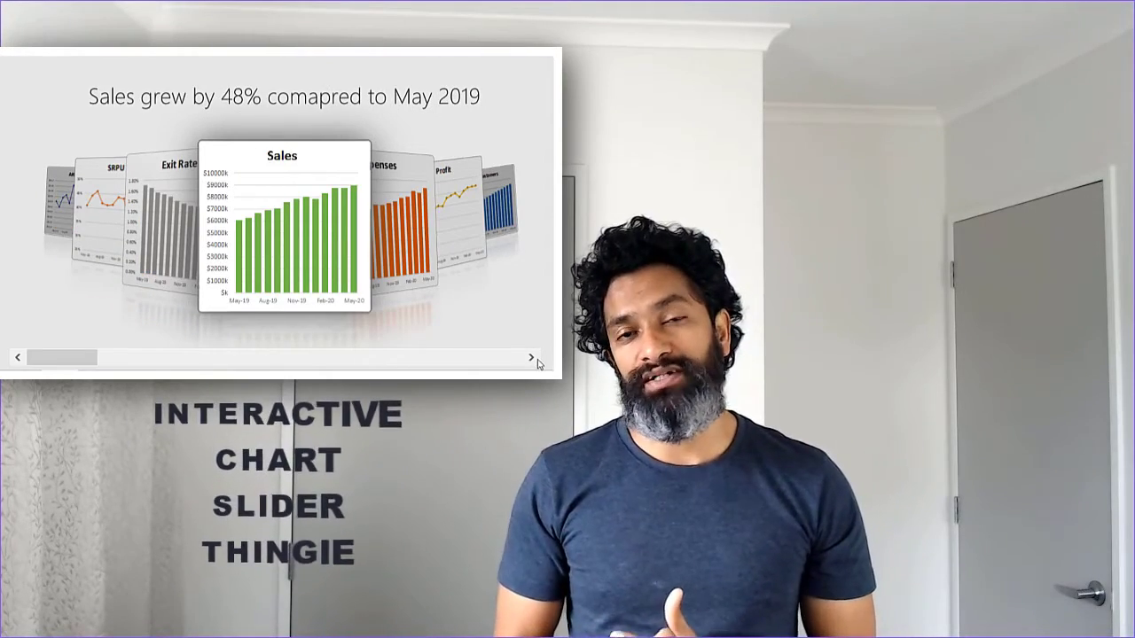
pyautogui.click(532, 358)
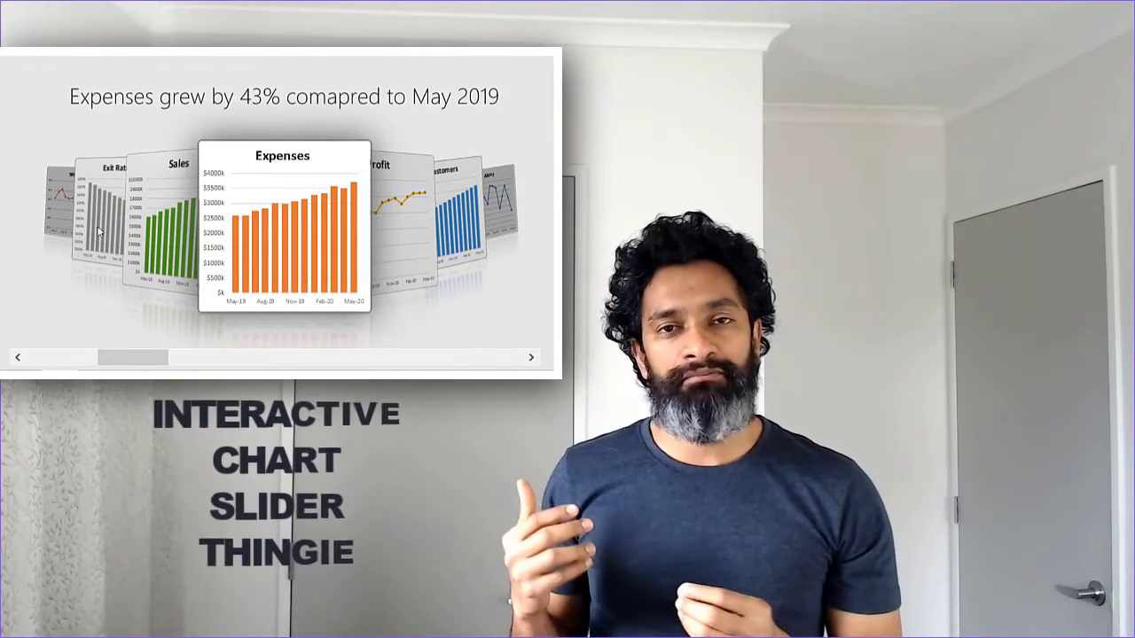
pyautogui.click(529, 358)
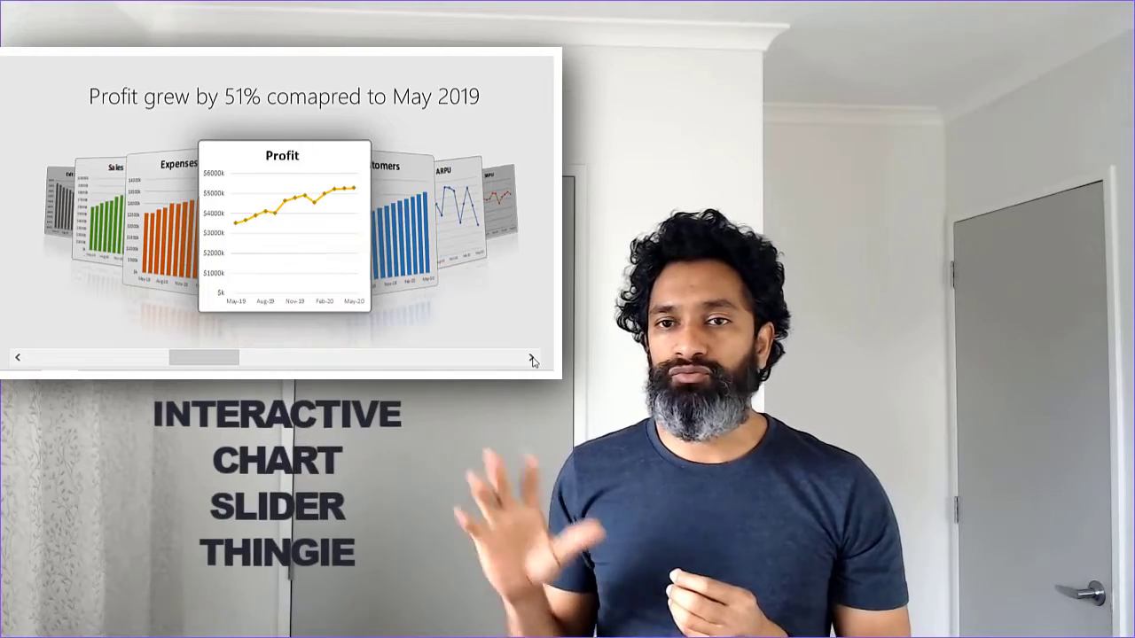
pyautogui.click(531, 358)
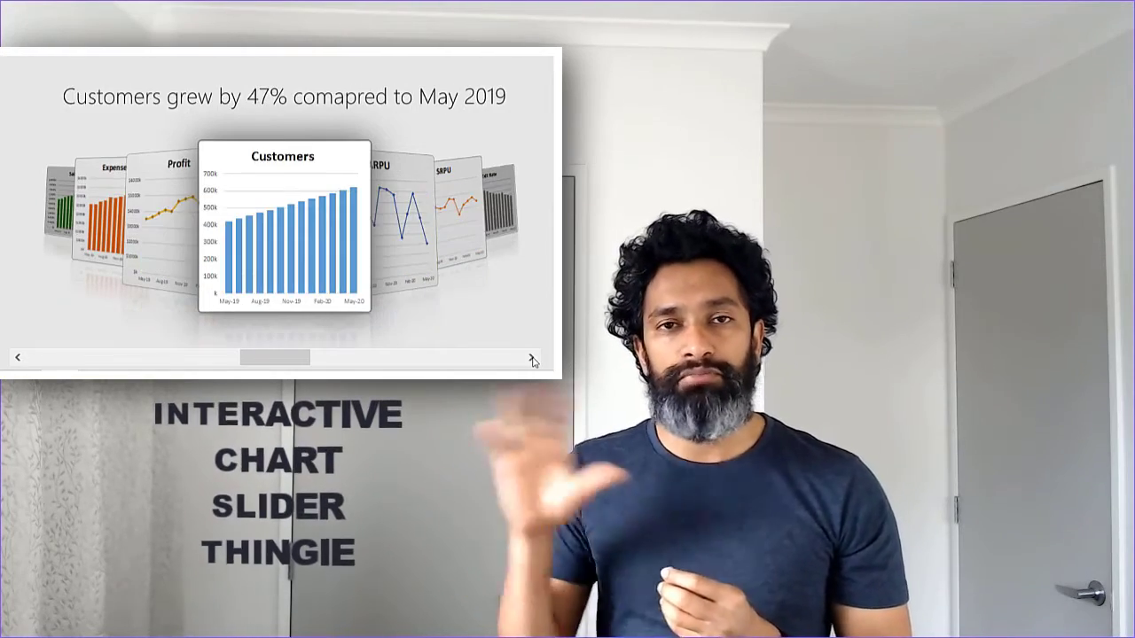
pyautogui.click(532, 358)
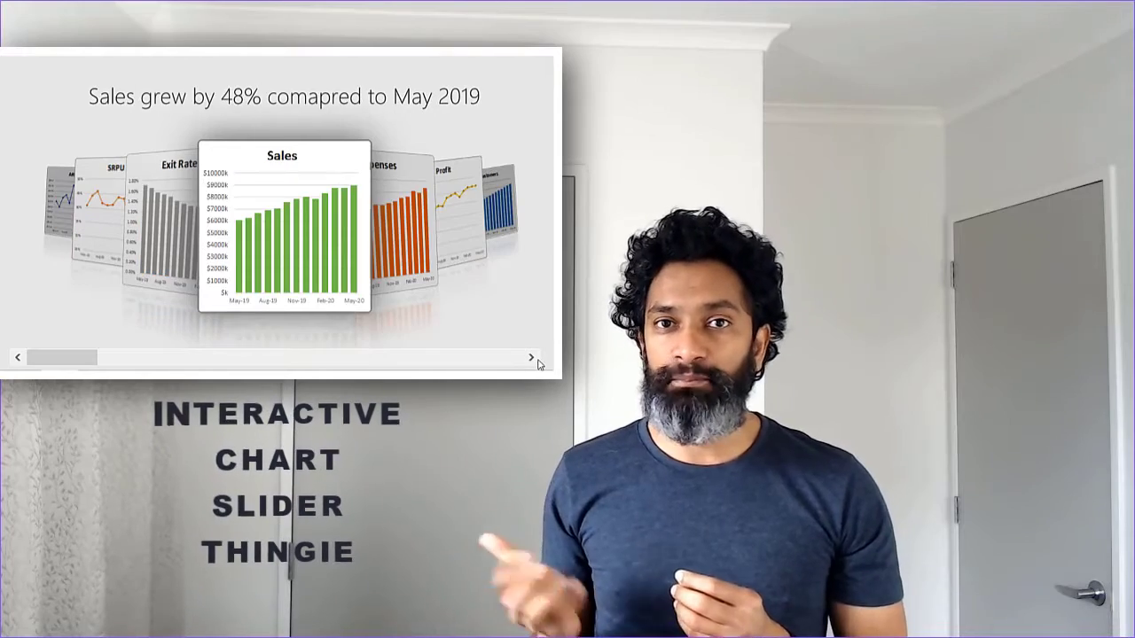
pyautogui.click(532, 359)
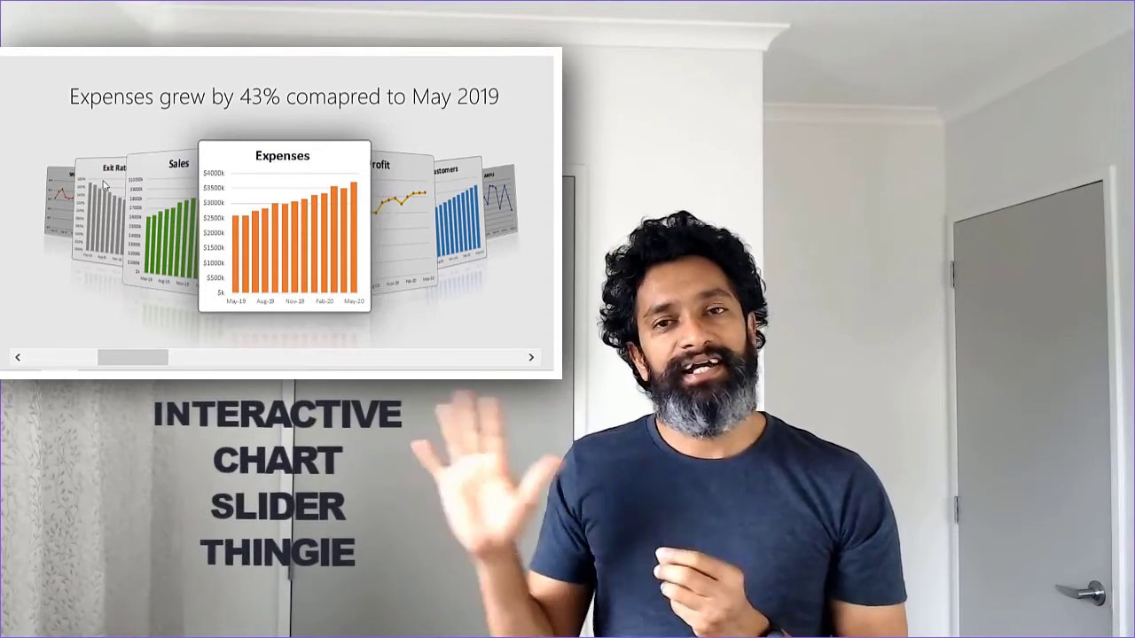
pyautogui.click(531, 359)
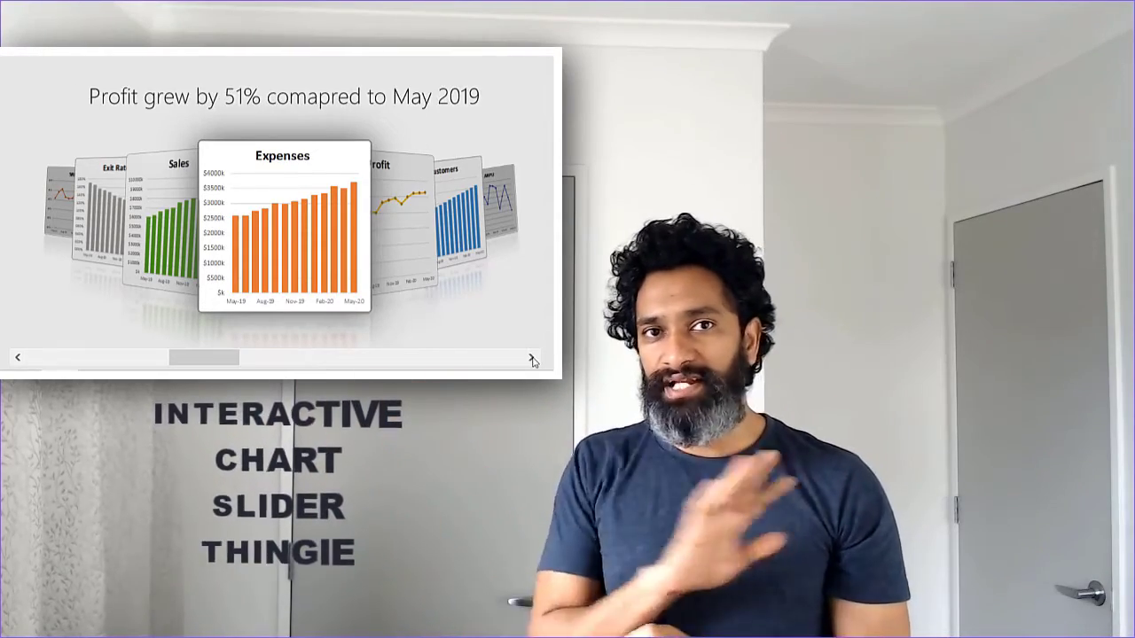
pyautogui.click(531, 359)
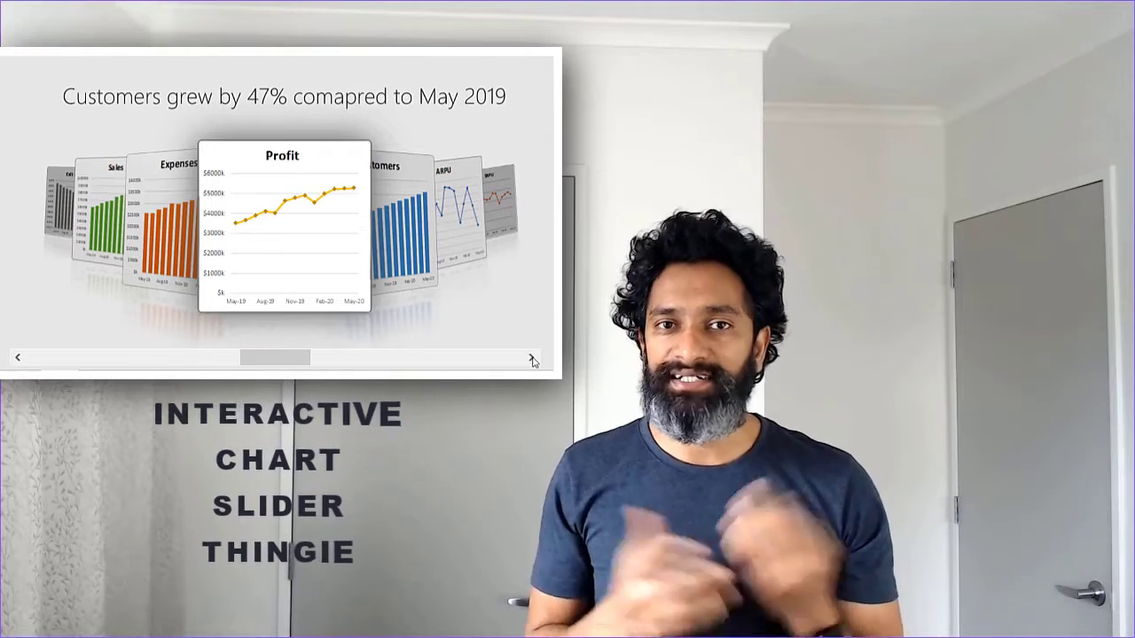
pyautogui.click(531, 359)
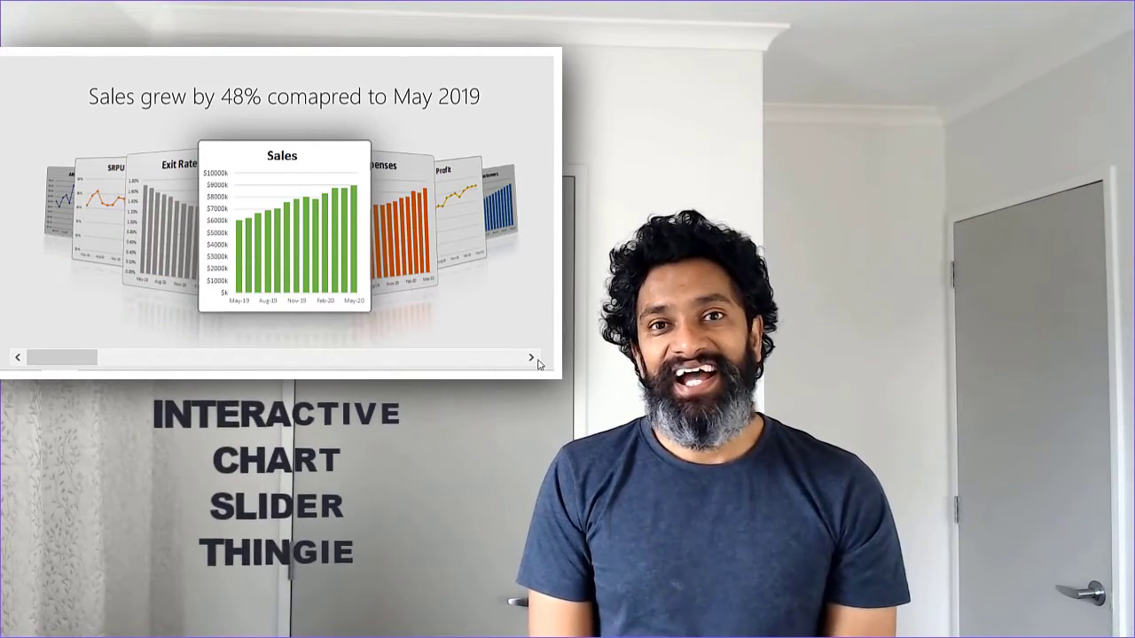
pyautogui.click(532, 359)
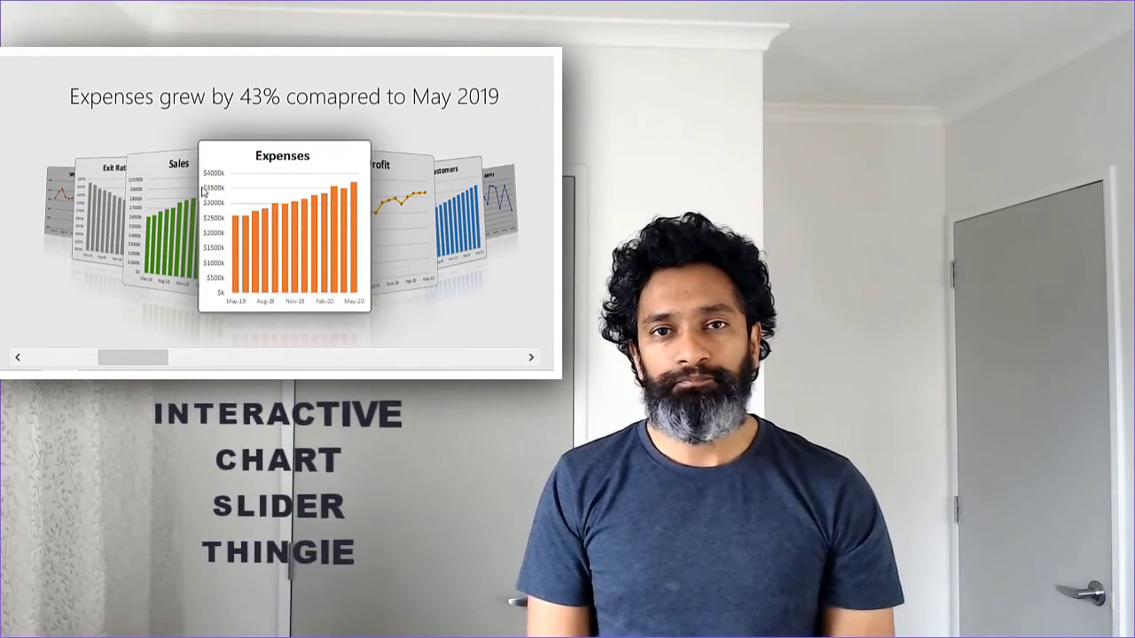
pyautogui.click(532, 358)
pyautogui.click(532, 358)
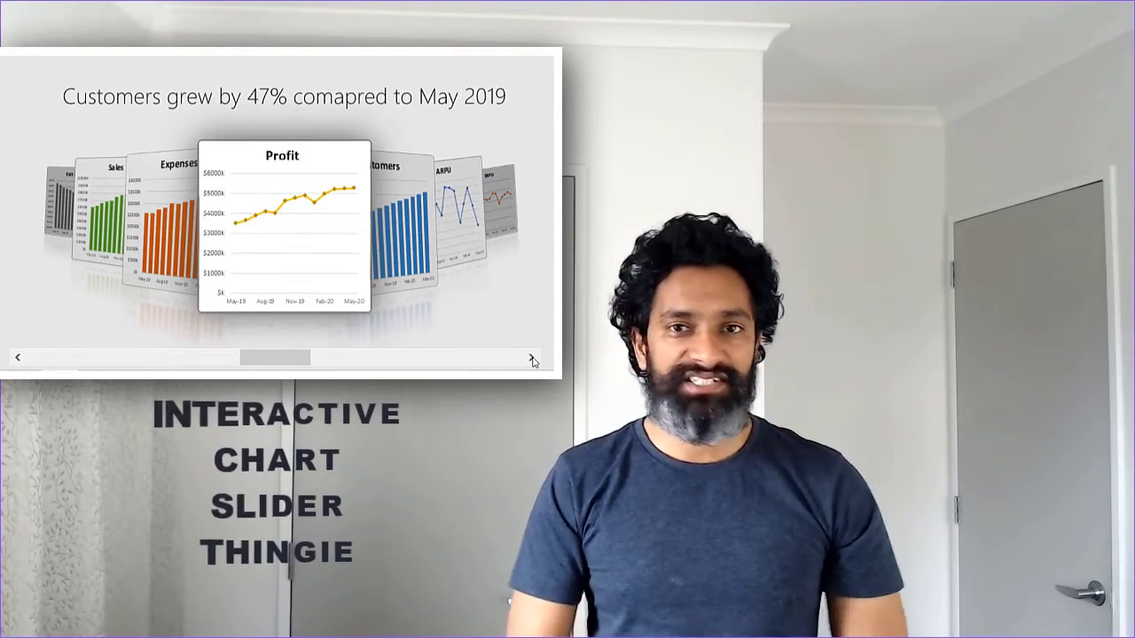
pyautogui.click(531, 359)
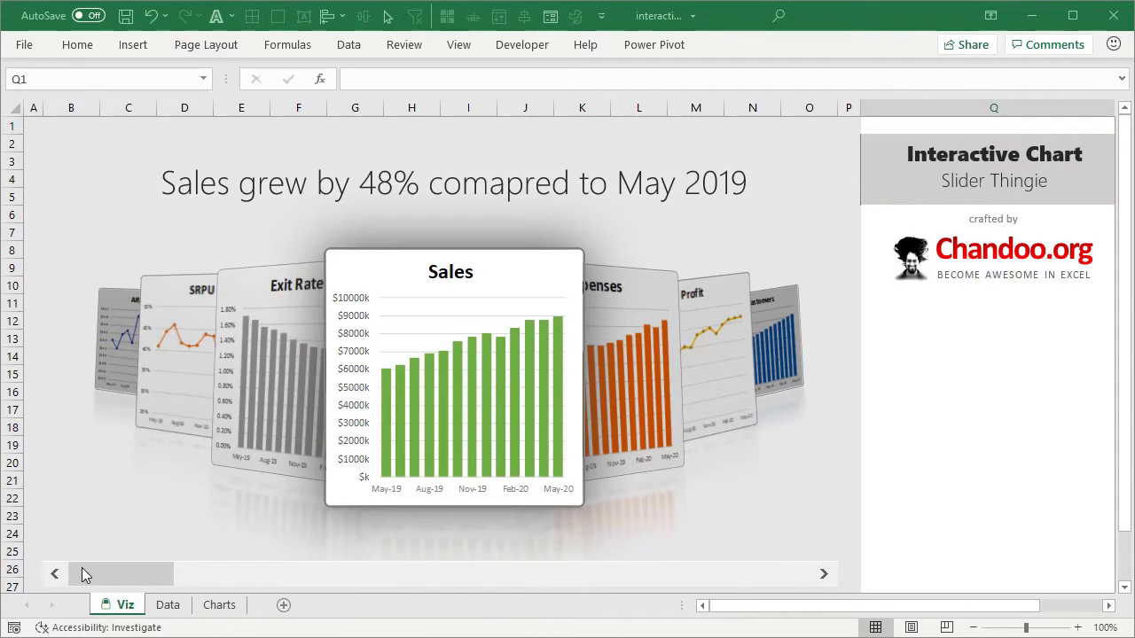
# Step: Advance the interactive chart slider on the Viz sheet one chart at a time from Sales to ARPU
pyautogui.click(827, 575)
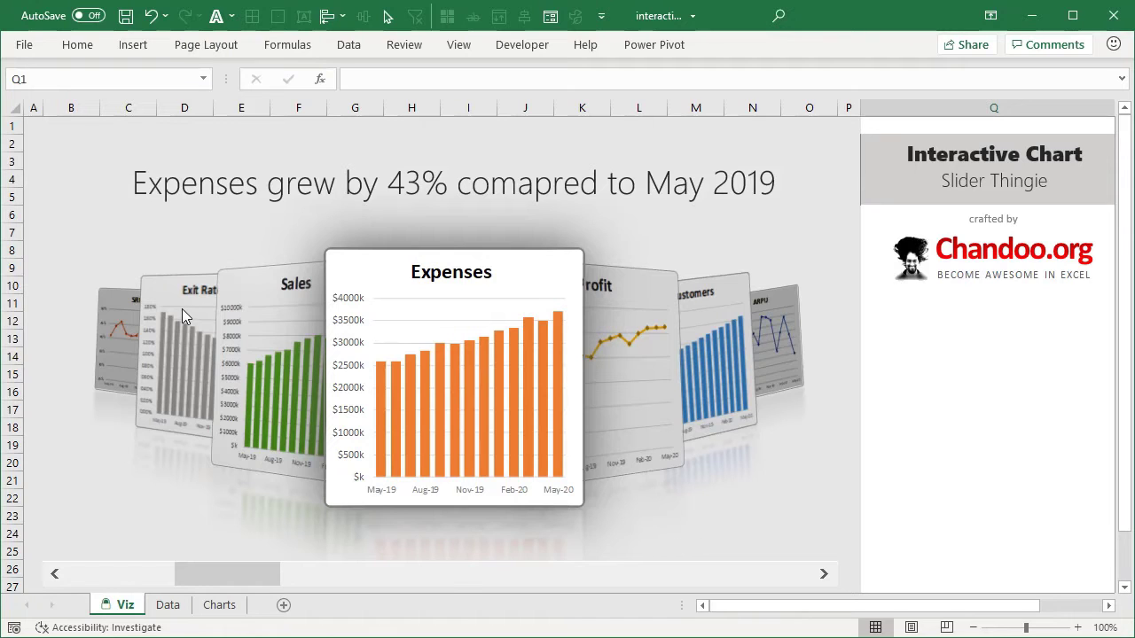
pyautogui.click(825, 573)
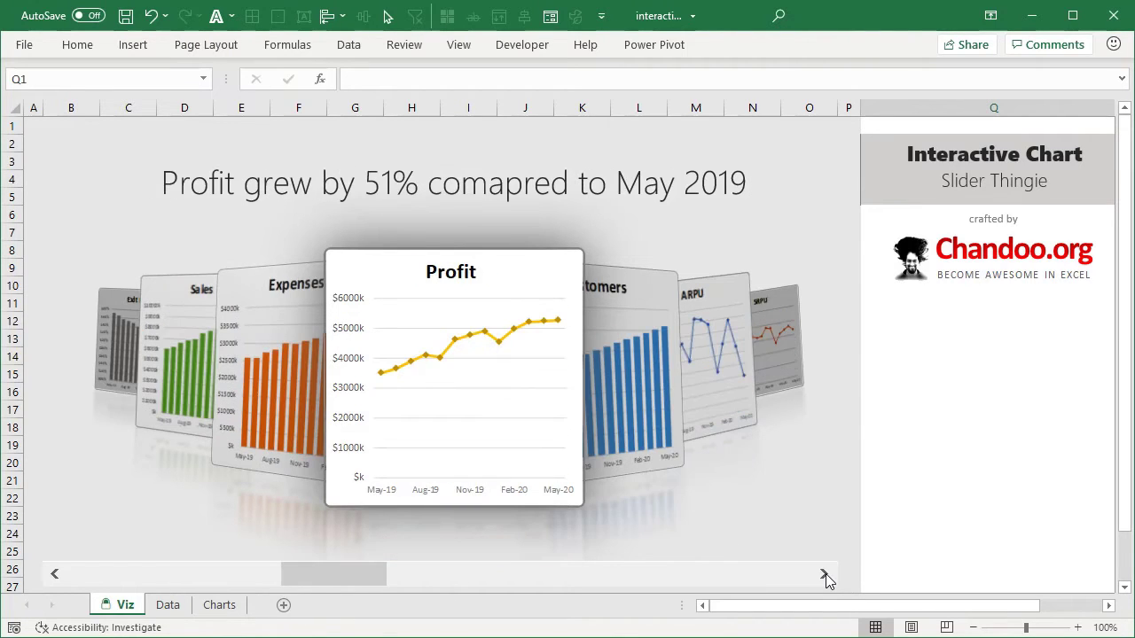
pyautogui.click(825, 574)
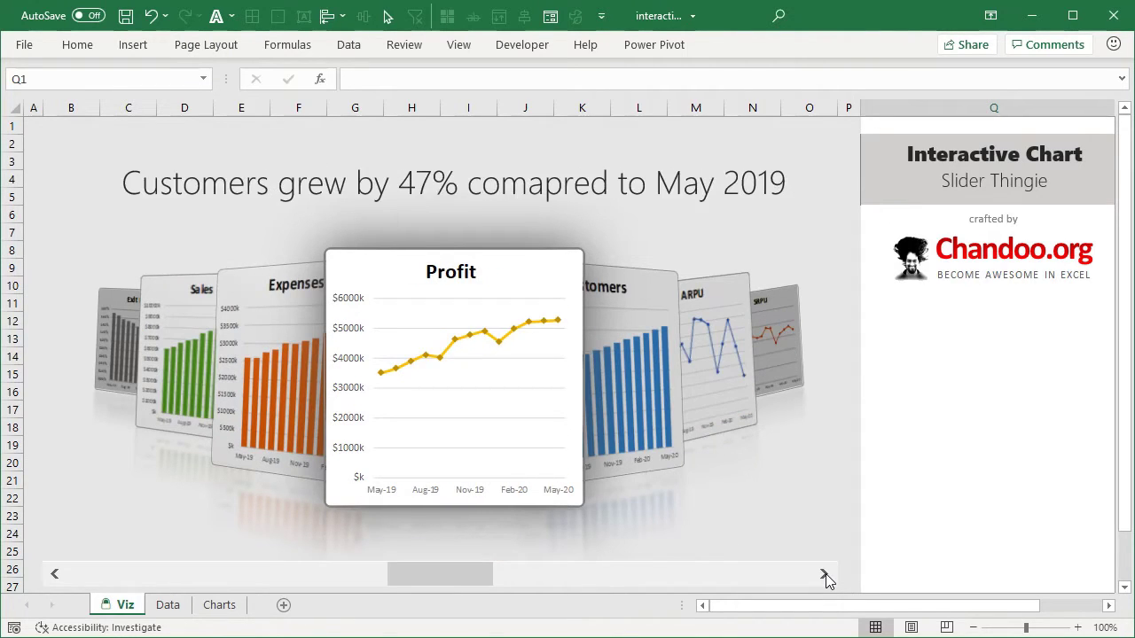
pyautogui.click(825, 574)
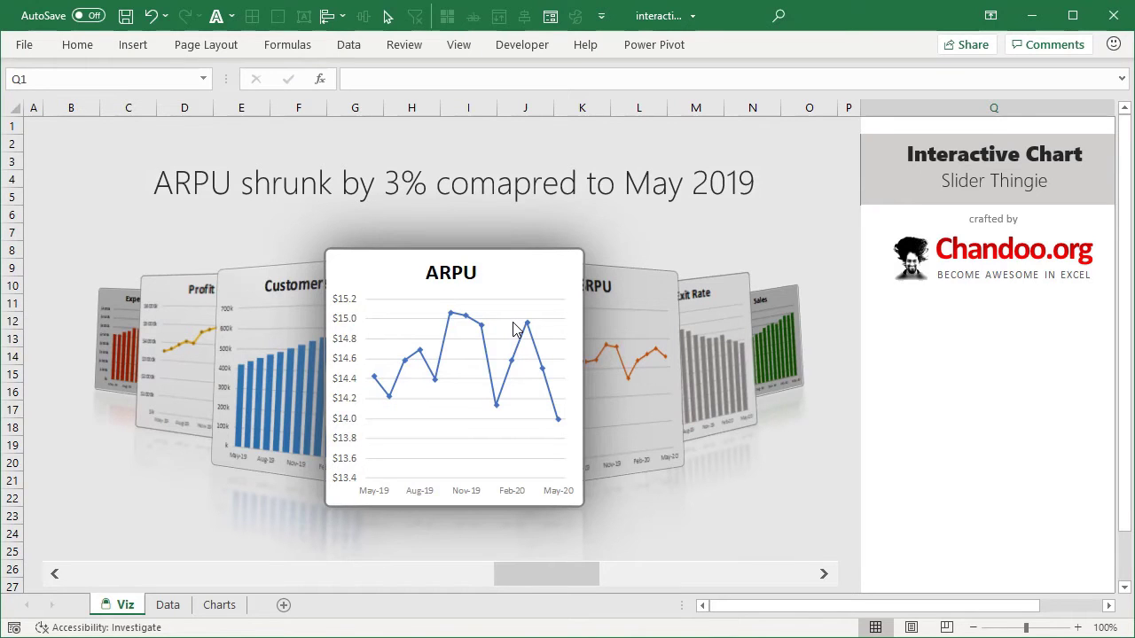
# Step: Examine the monthly data table on the Data sheet, going through the Month column and the metric headings from Sales to Exit Rate
pyautogui.hotkey('ctrl', 'pagedown')
pyautogui.click(622, 215)
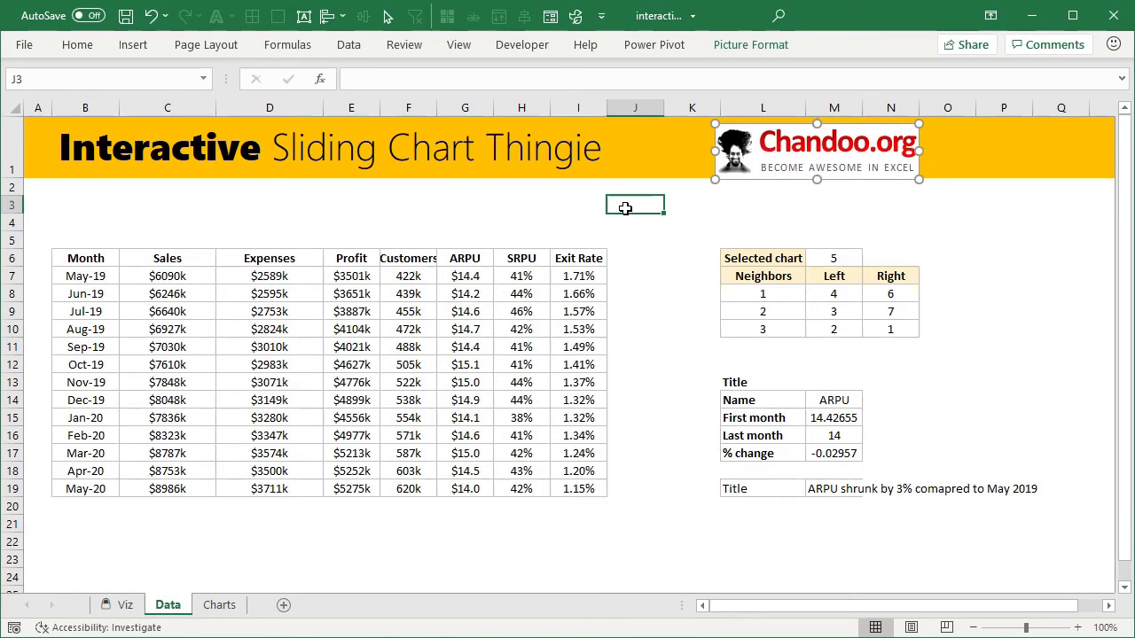
pyautogui.moveTo(88, 258); pyautogui.dragTo(100, 488)
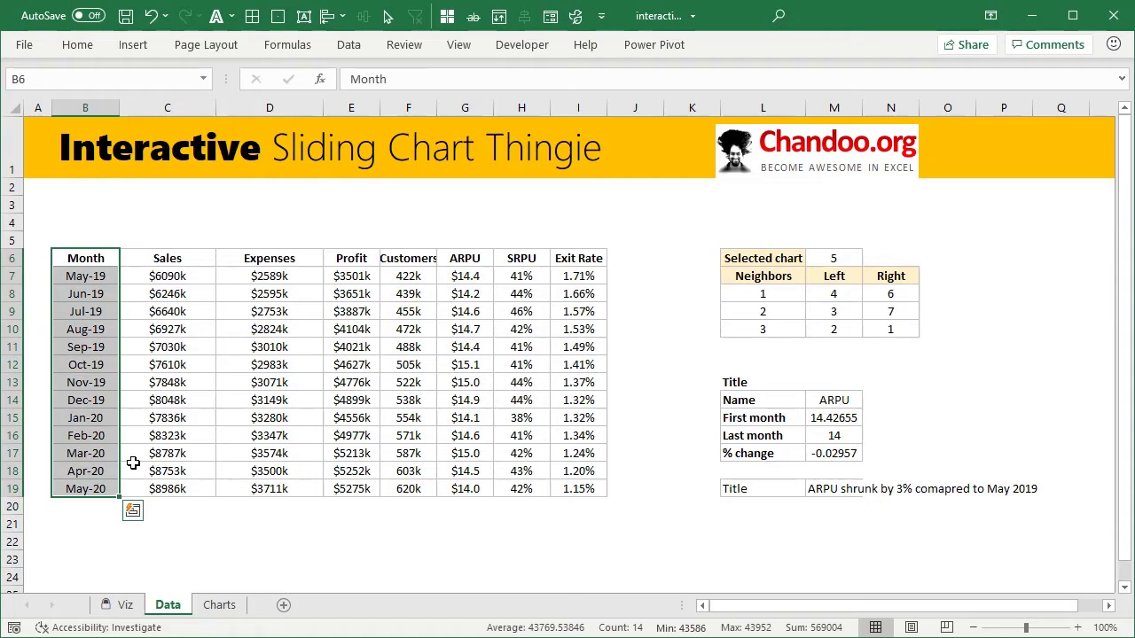
pyautogui.click(181, 262)
pyautogui.click(284, 262)
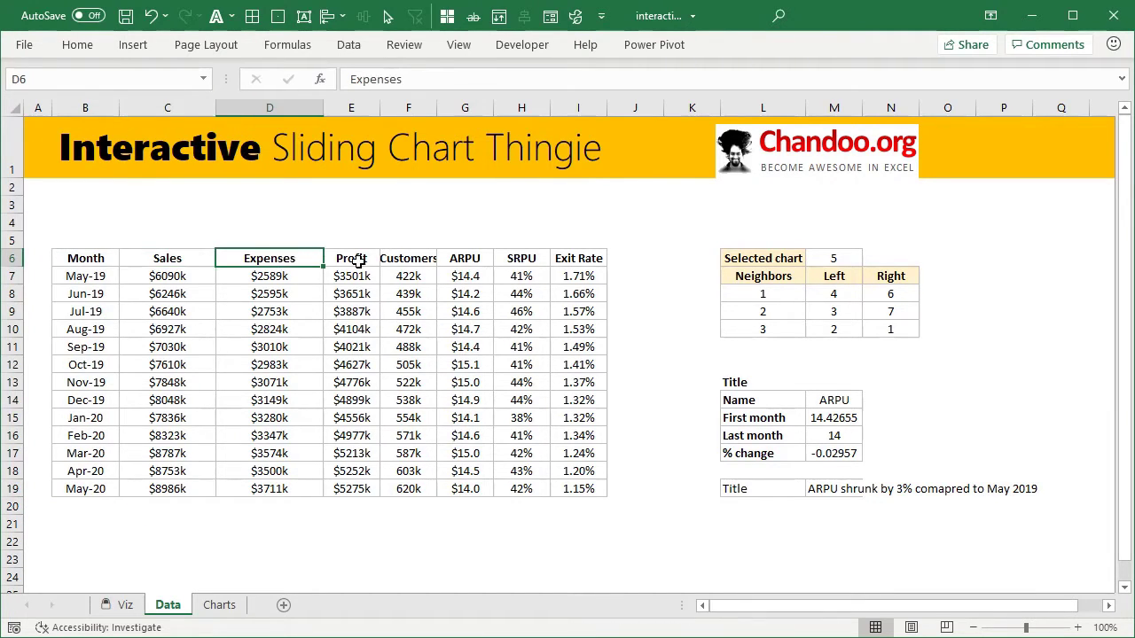
pyautogui.click(359, 260)
pyautogui.click(420, 260)
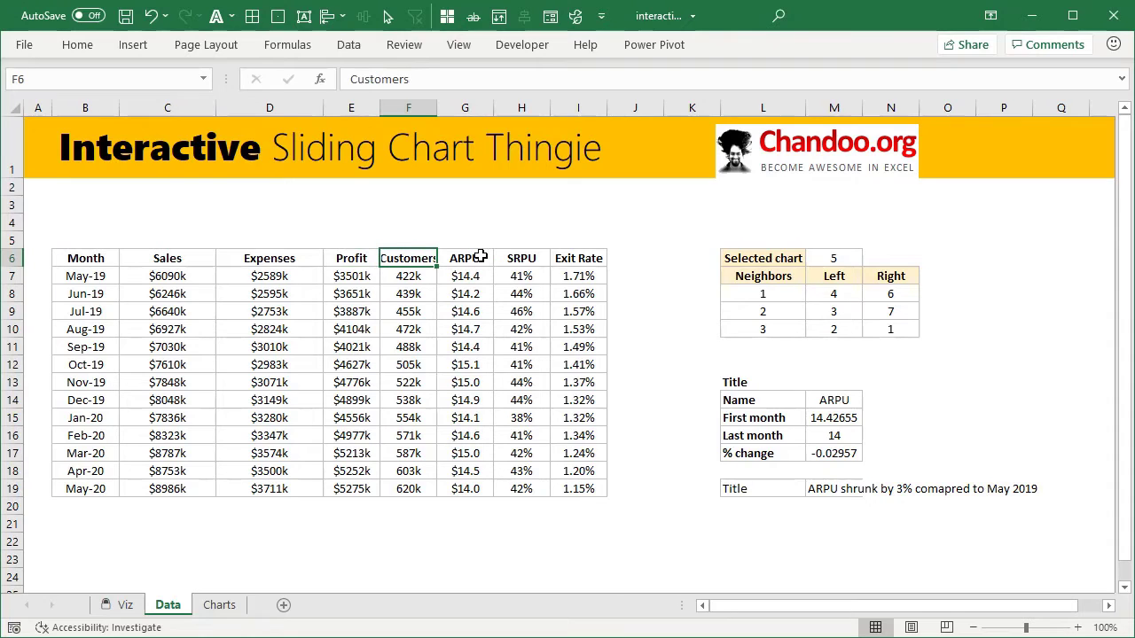
pyautogui.click(470, 257)
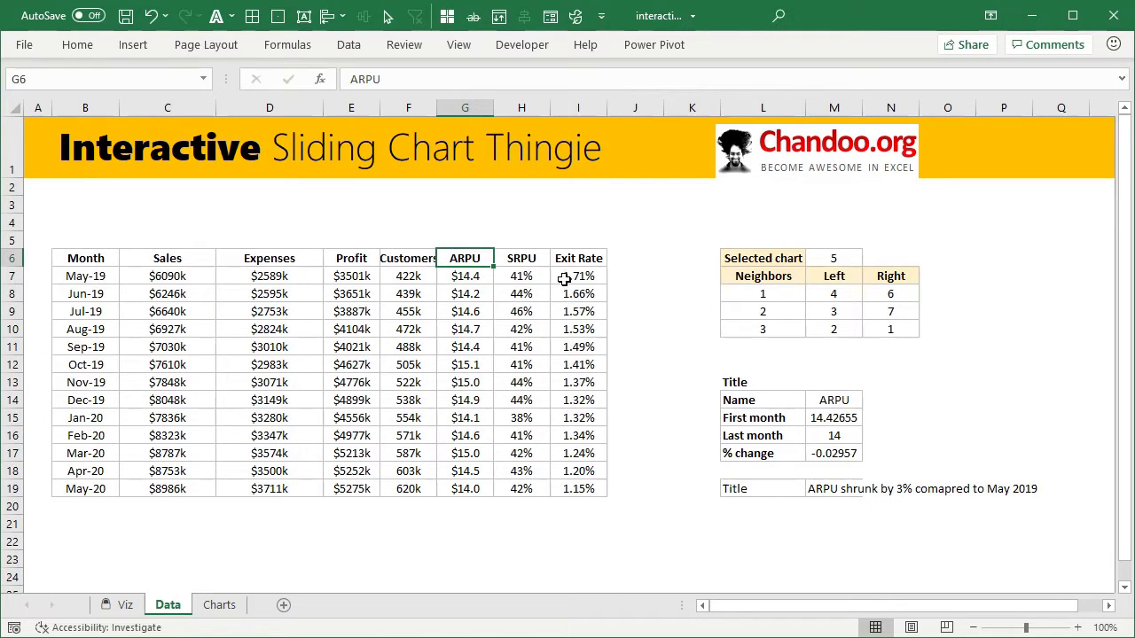
pyautogui.click(593, 260)
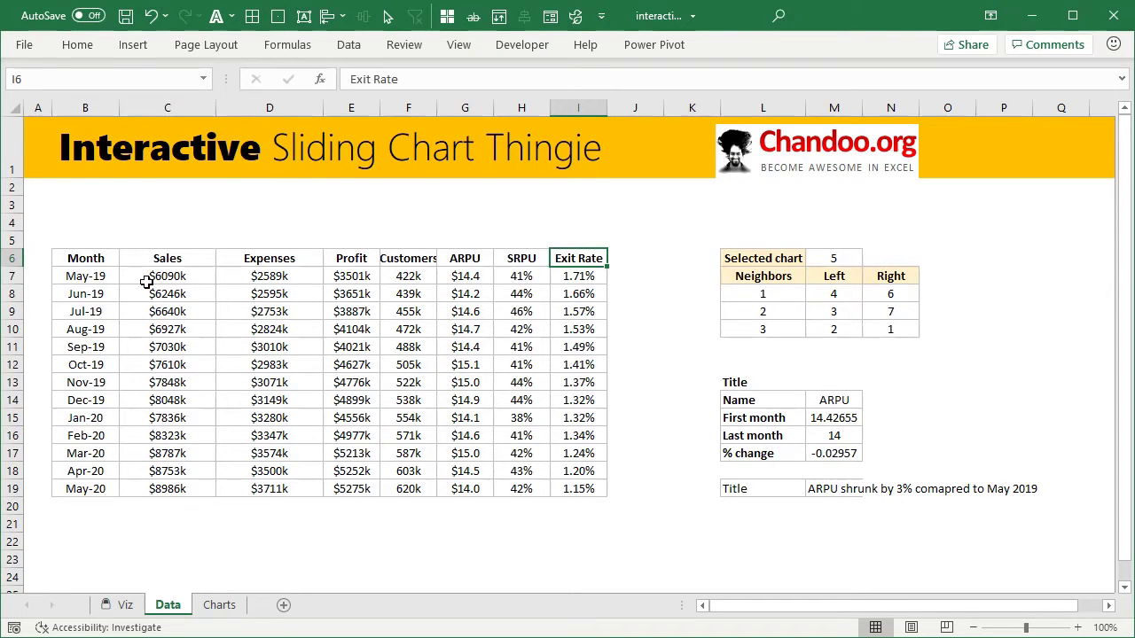
# Step: Examine the Sales chart on the Charts sheet and how it sits within cell B2
pyautogui.click(220, 605)
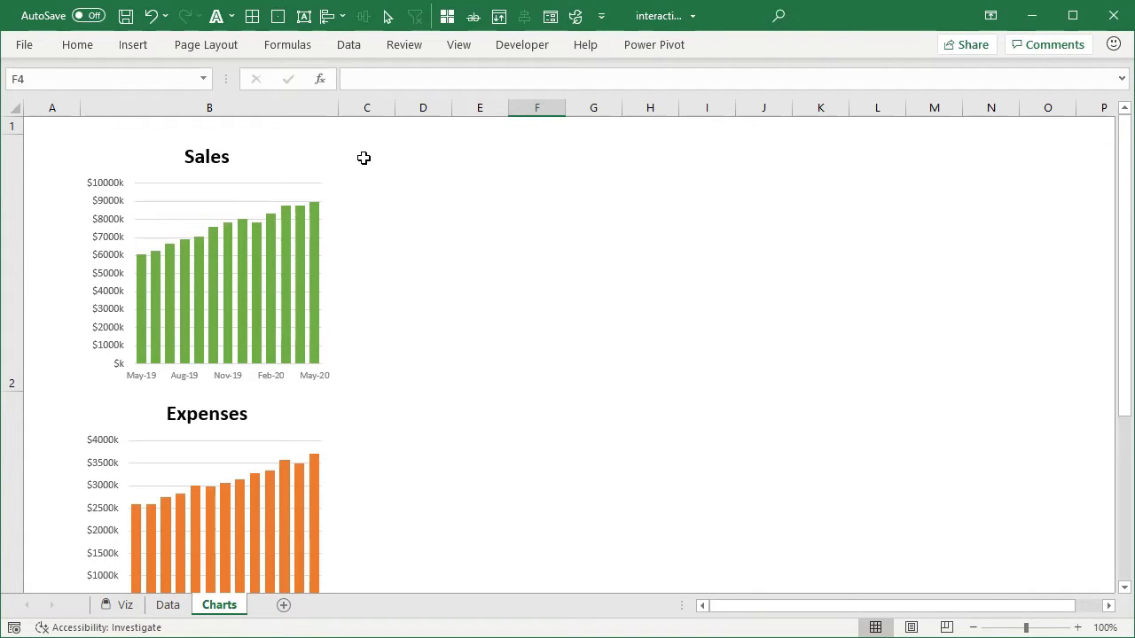
pyautogui.click(285, 157)
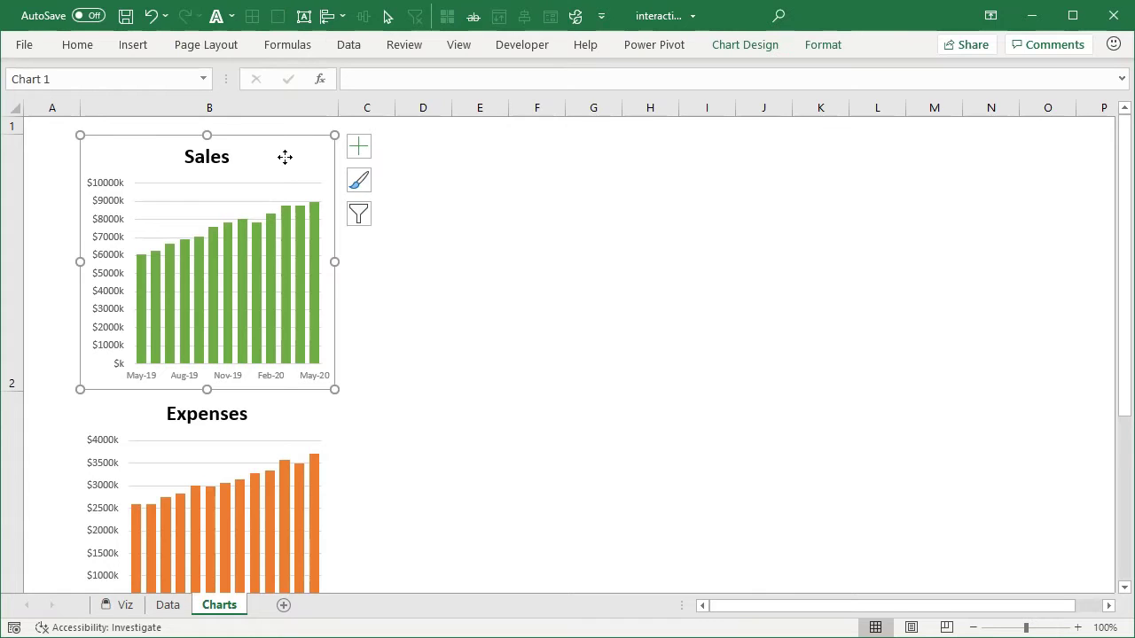
pyautogui.click(60, 158)
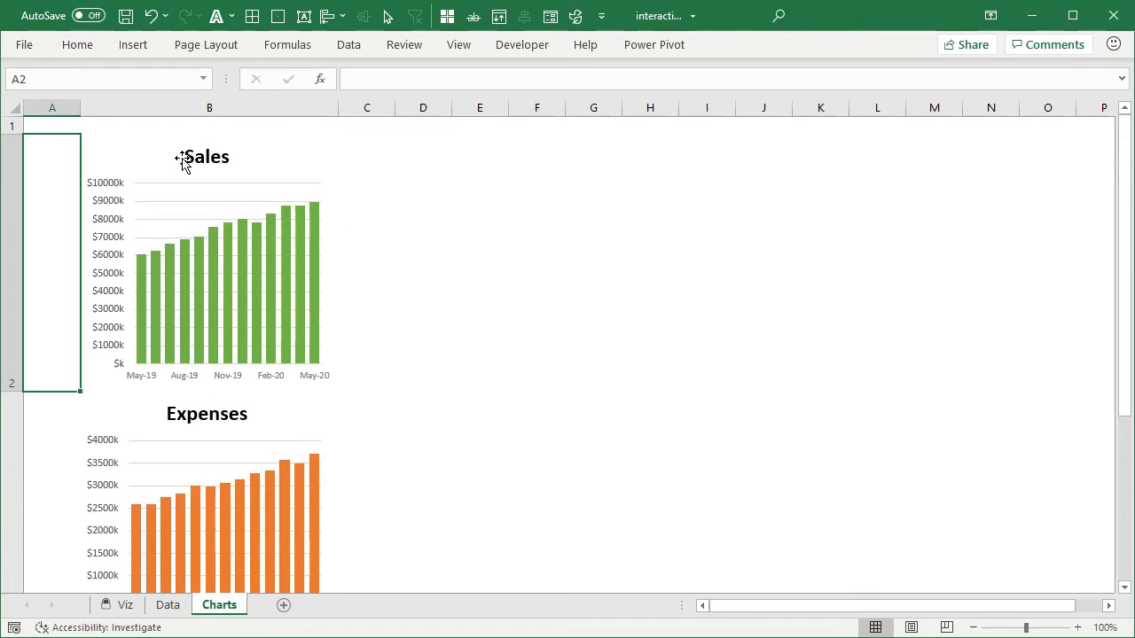
pyautogui.press('Right')
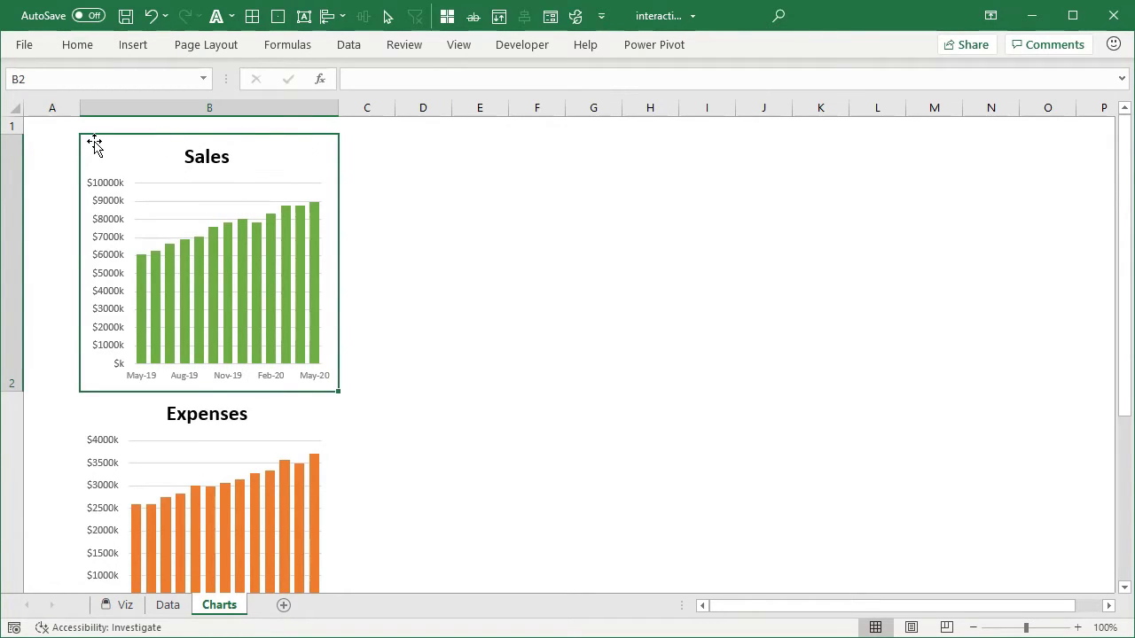
pyautogui.click(315, 167)
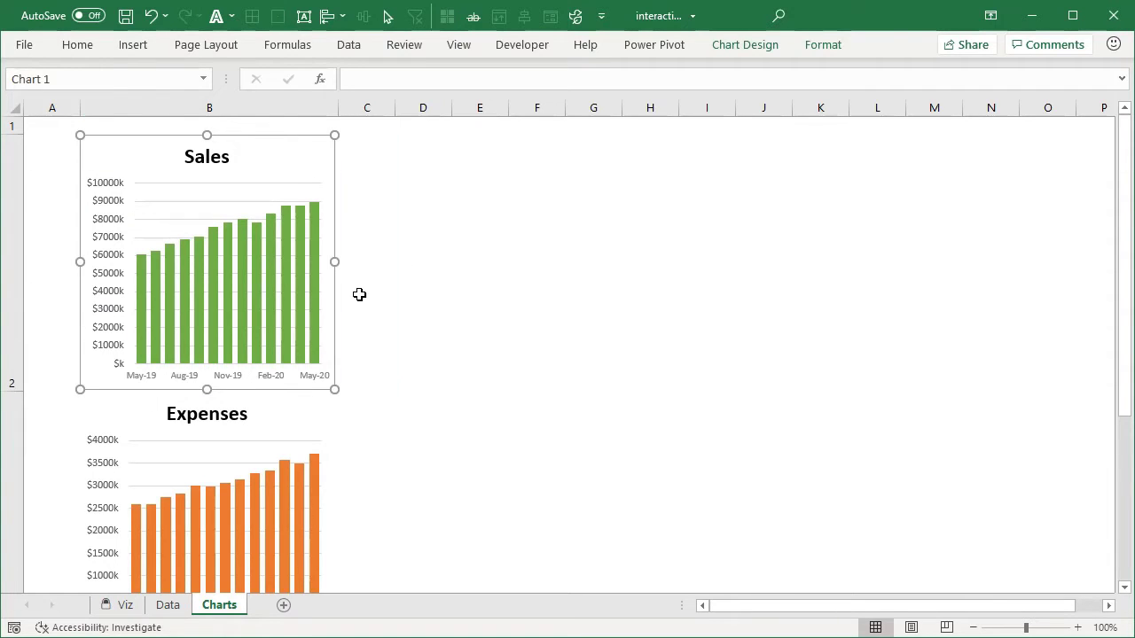
# Step: Examine the charts stacked in column B of the Charts sheet, from Sales in cell B2 down to Exit Rate
pyautogui.click(390, 288)
pyautogui.press('Left')
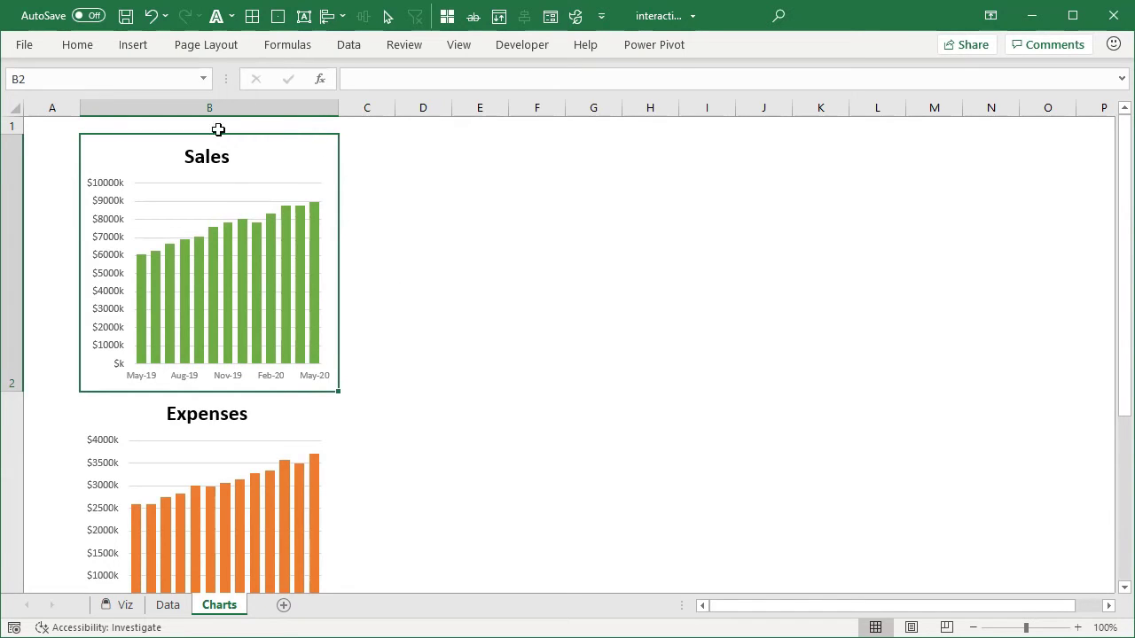
pyautogui.click(328, 424)
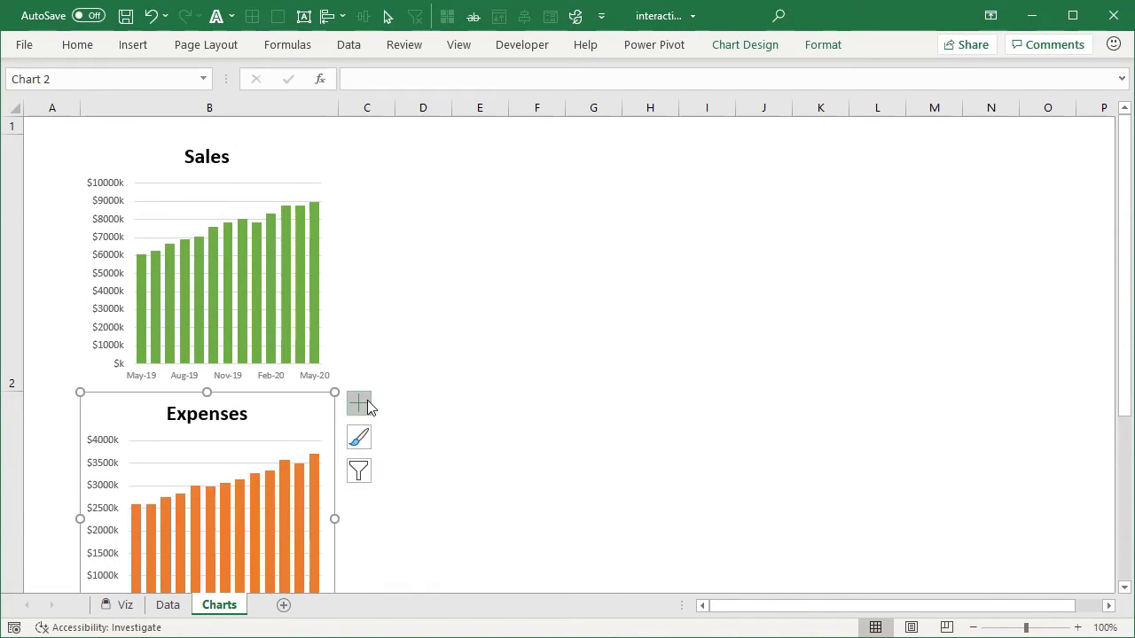
pyautogui.scroll(-5, 412, 298)
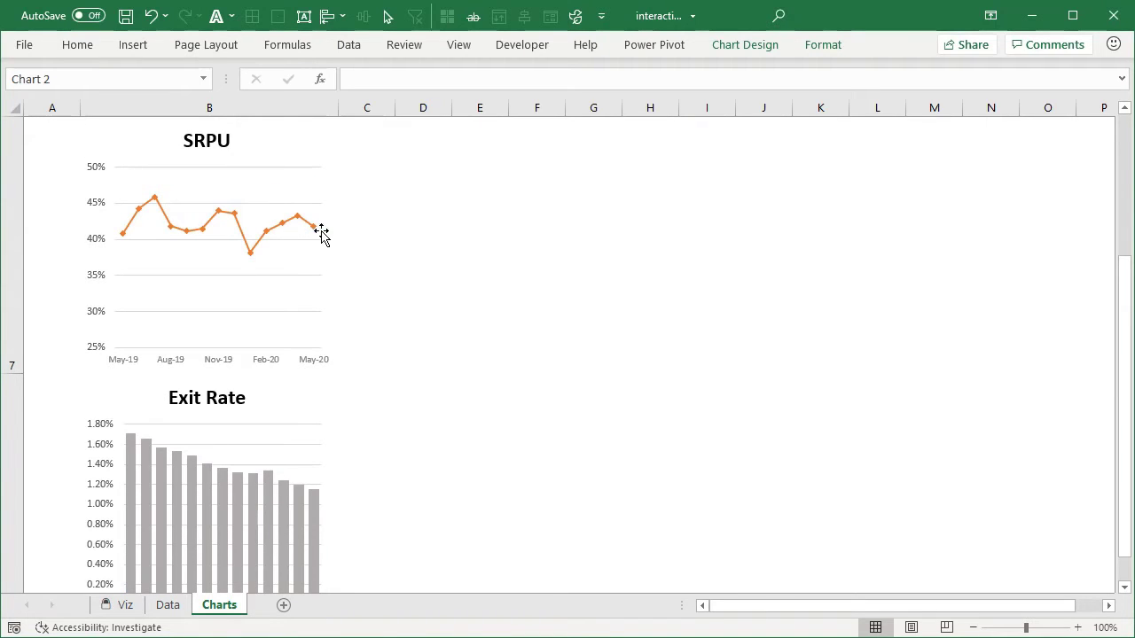
pyautogui.scroll(-1, 367, 307)
pyautogui.scroll(1, 367, 309)
pyautogui.click(304, 405)
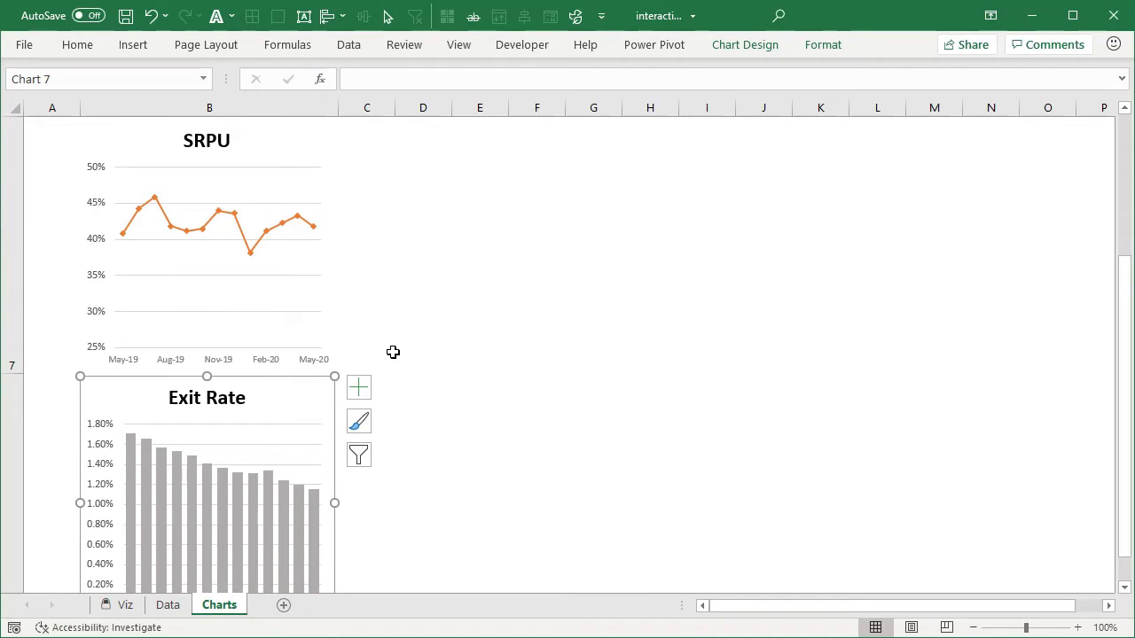
pyautogui.scroll(-3, 393, 354)
pyautogui.scroll(3, 393, 354)
pyautogui.scroll(2, 1126, 493)
pyautogui.click(346, 135)
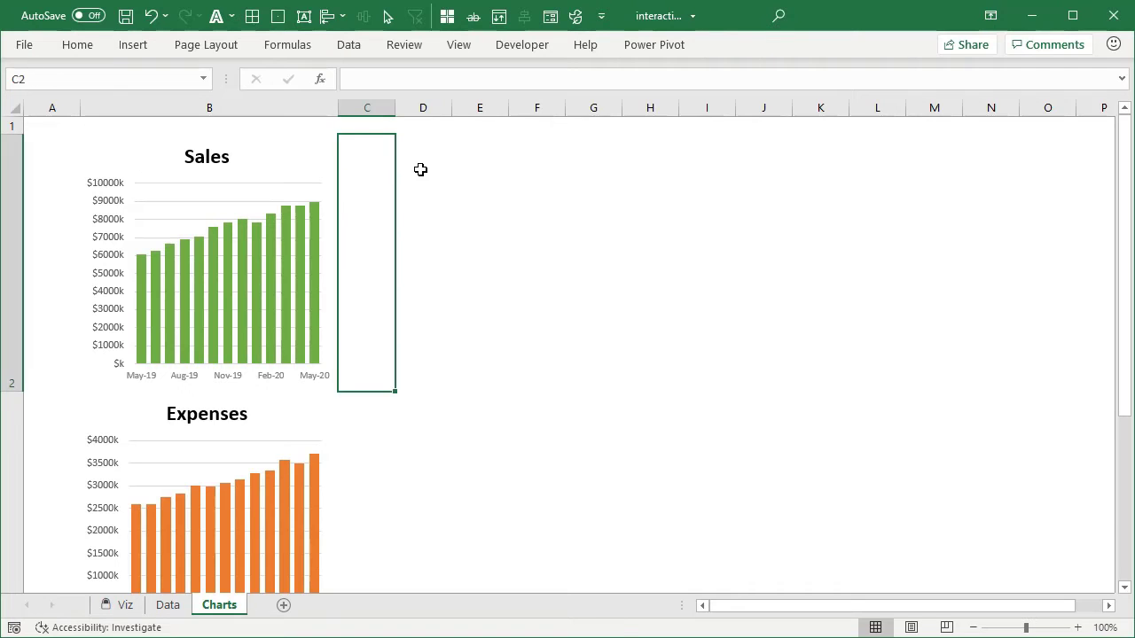
pyautogui.press('Left')
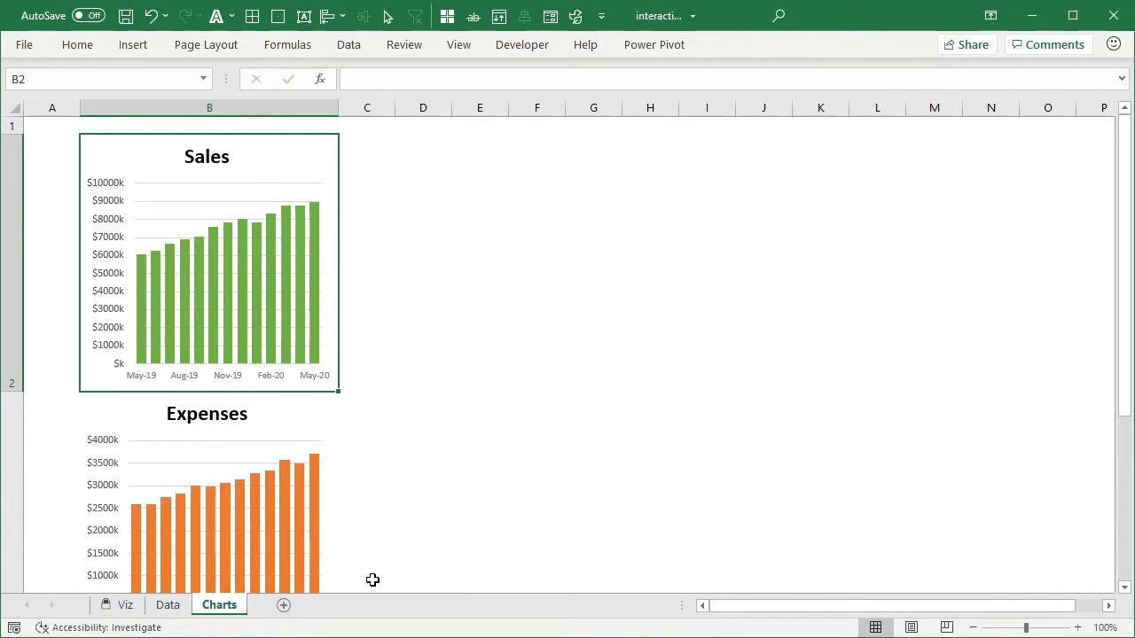
# Step: Review the Viz, Data and Charts sheets in turn, looking through the chart stack on the Charts sheet
pyautogui.click(123, 608)
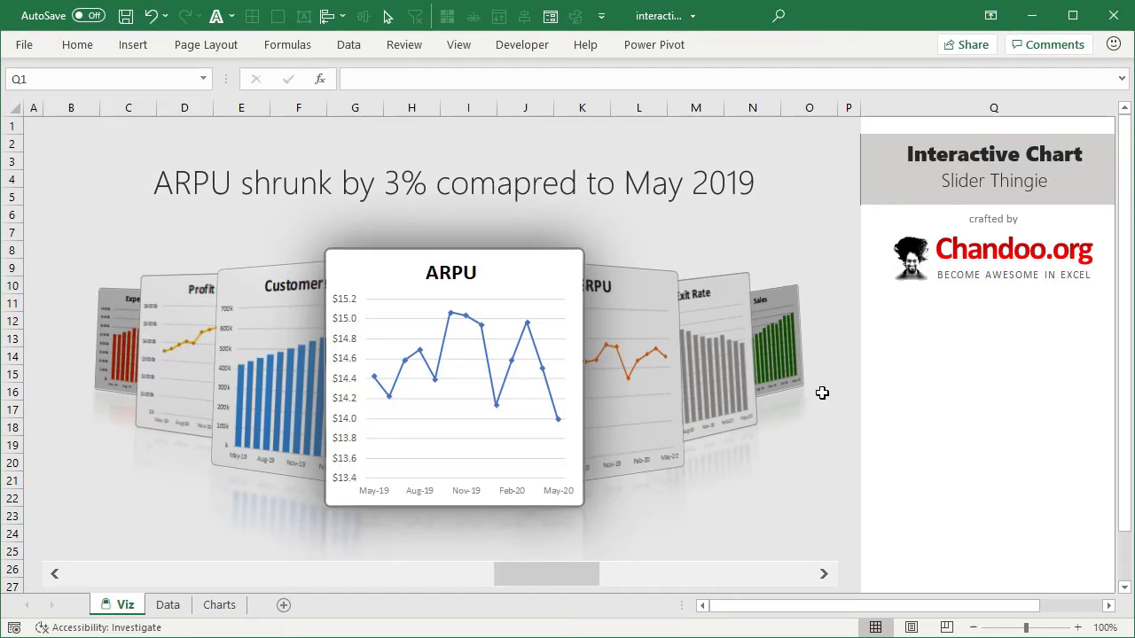
pyautogui.click(173, 606)
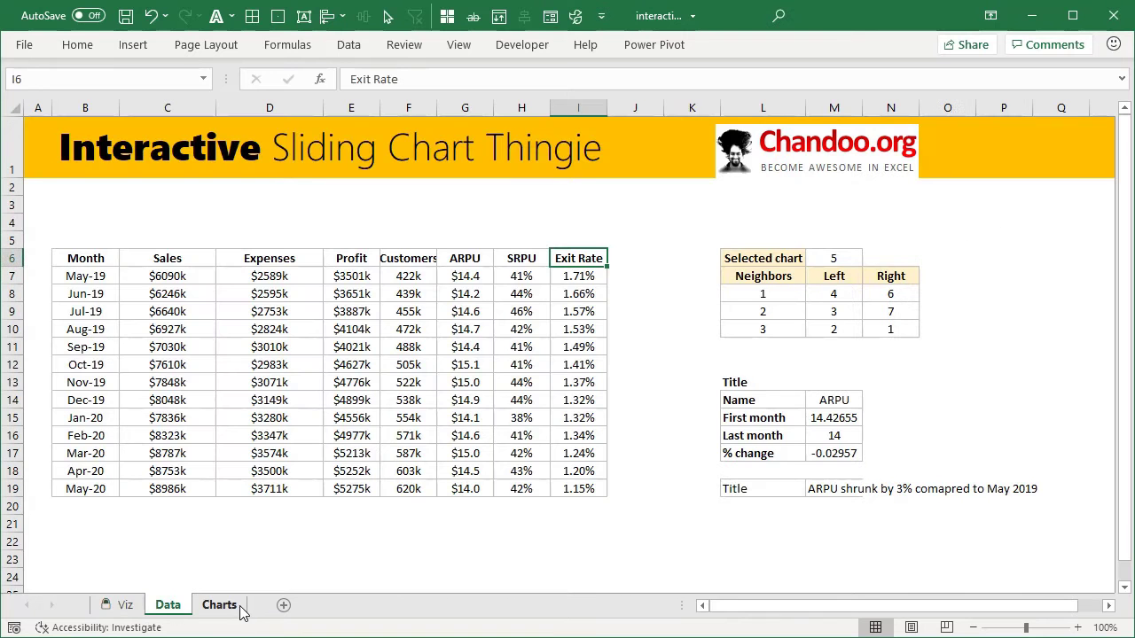
pyautogui.click(221, 607)
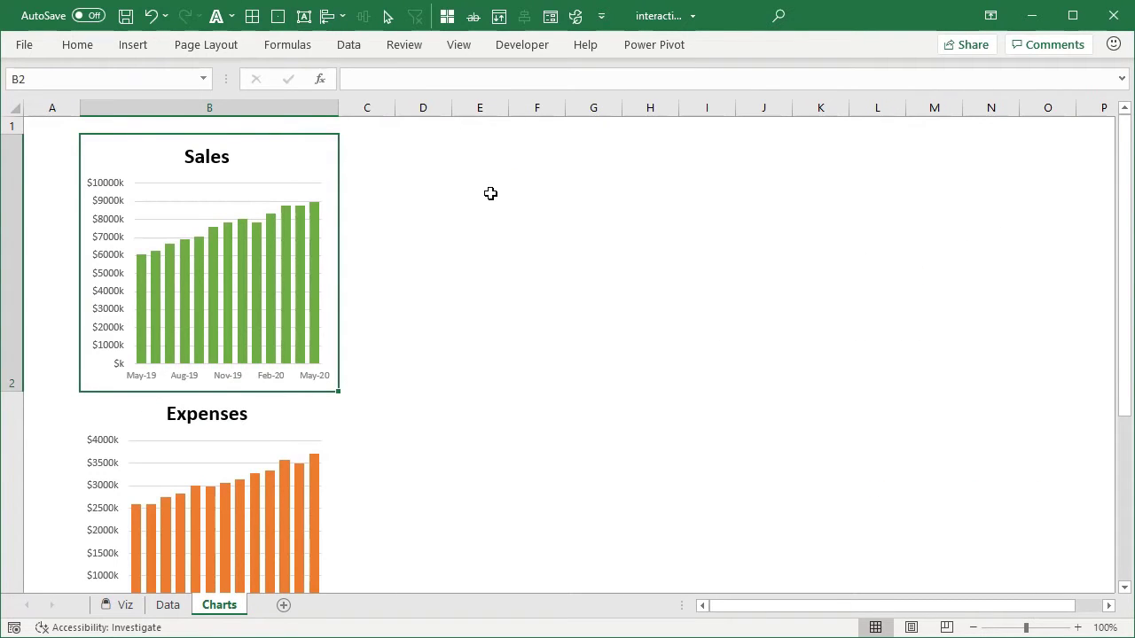
pyautogui.scroll(-10, 461, 319)
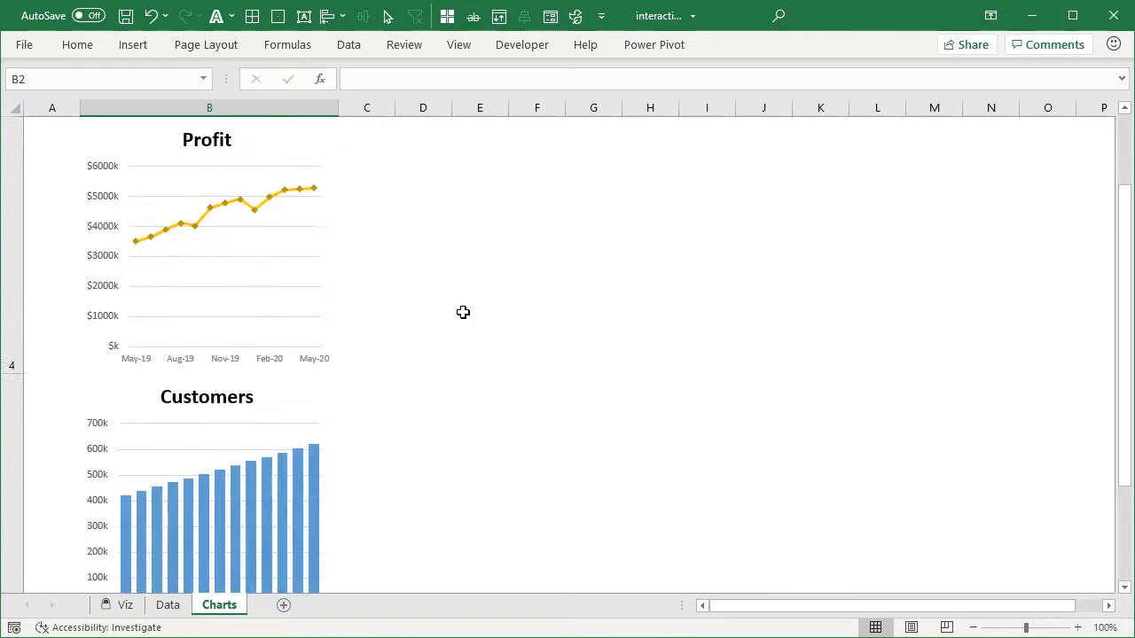
pyautogui.scroll(10, 457, 332)
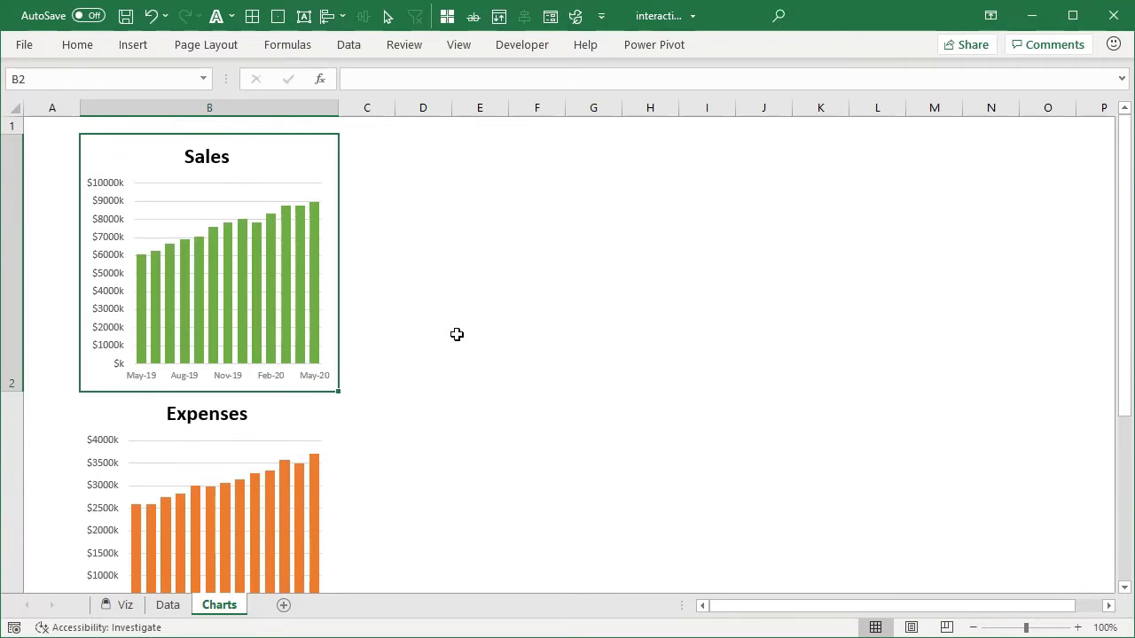
# Step: Select cells B2 to B8 on the Charts sheet, covering all charts from Sales to Exit Rate
pyautogui.hotkey('shift', 'Down')
pyautogui.hotkey('shift', 'Down')
pyautogui.hotkey('shift', 'Down')
pyautogui.hotkey('shift', 'Down')
pyautogui.hotkey('shift', 'Down')
pyautogui.hotkey('shift', 'Down')
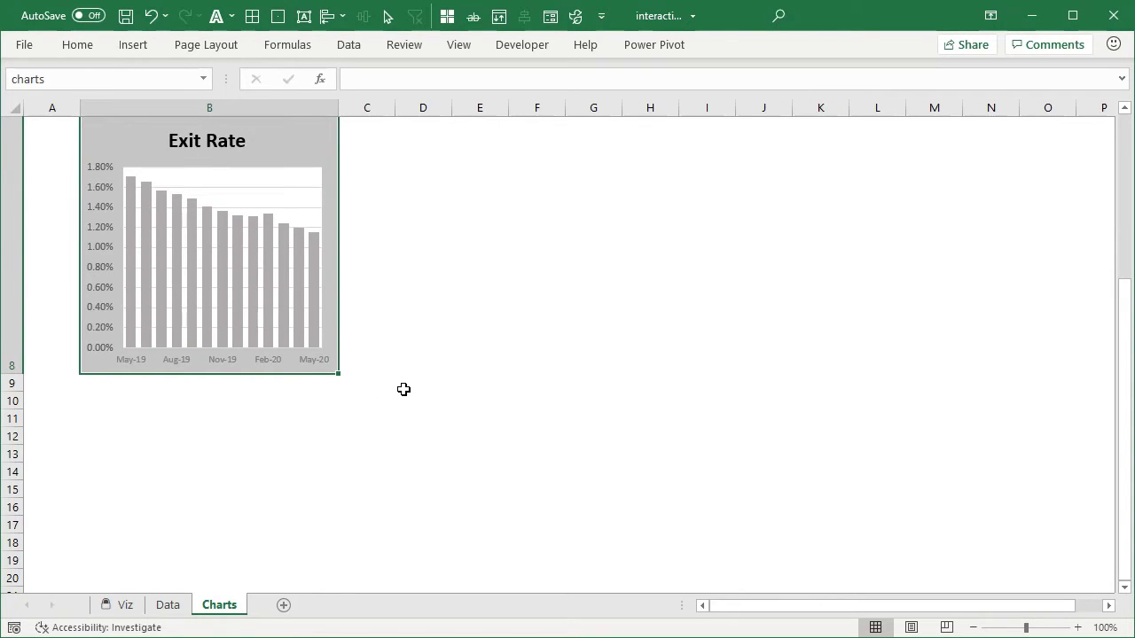
pyautogui.scroll(5, 402, 388)
pyautogui.scroll(-2, 286, 243)
pyautogui.scroll(3, 346, 335)
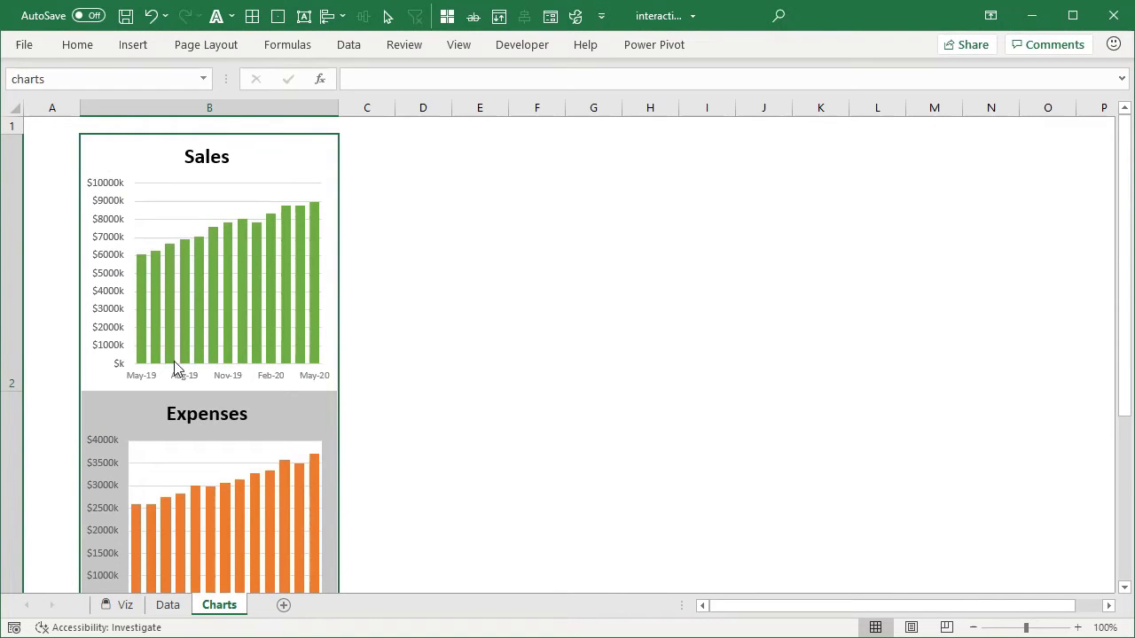
pyautogui.scroll(-3, 207, 357)
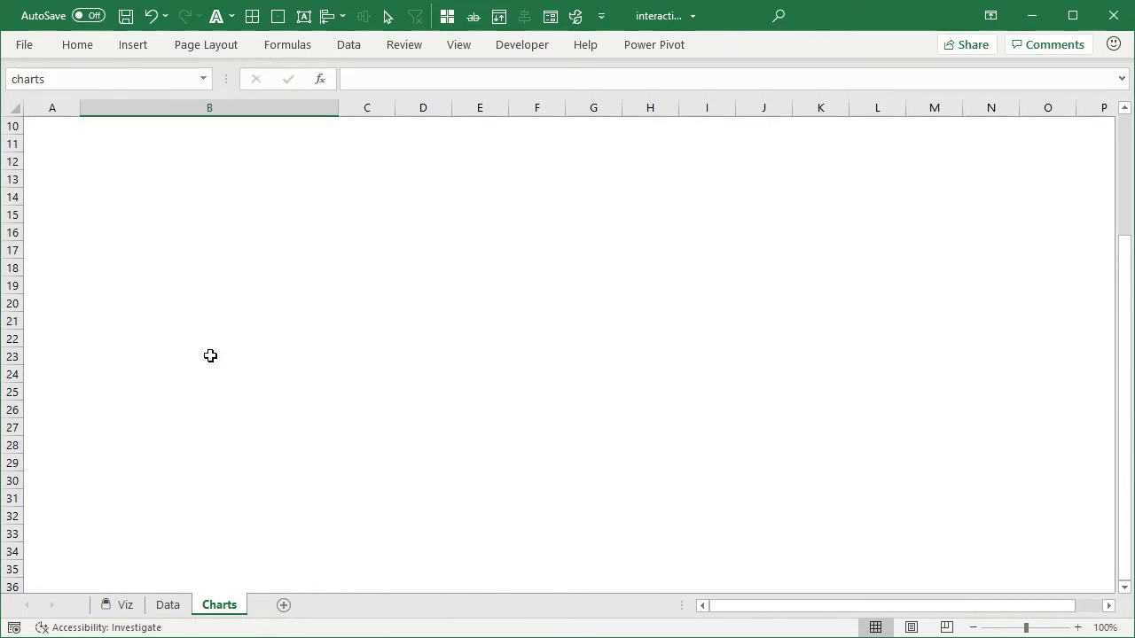
# Step: Zoom the Charts sheet out to 40% and review the whole range named charts
pyautogui.click(972, 628)
pyautogui.click(972, 627)
pyautogui.click(972, 627)
pyautogui.click(972, 628)
pyautogui.click(972, 627)
pyautogui.click(973, 628)
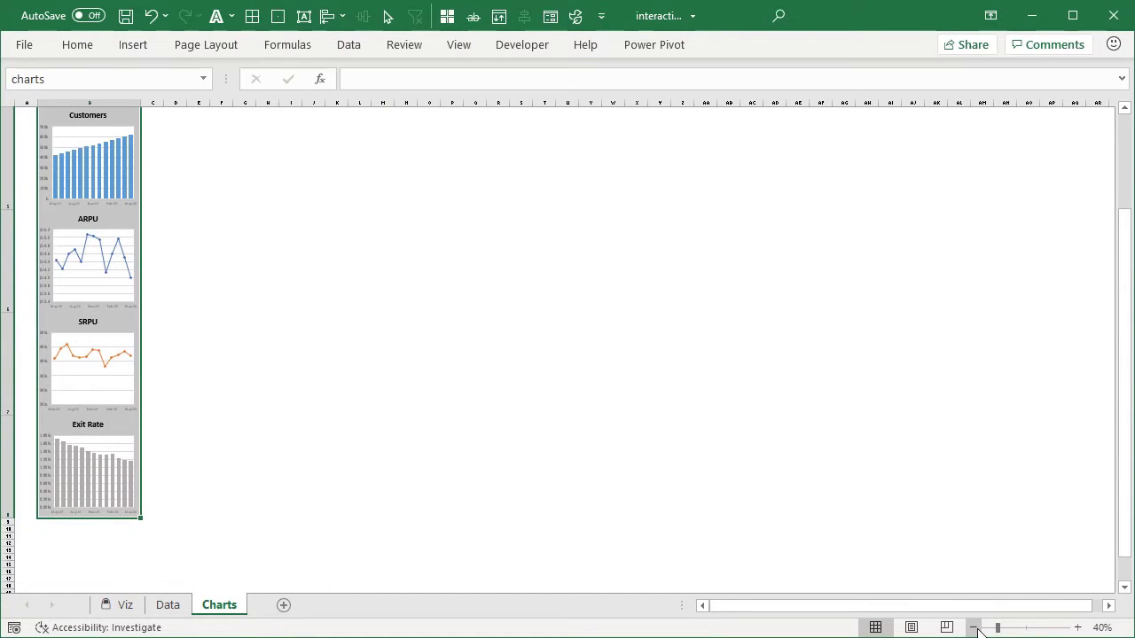
pyautogui.scroll(1, 113, 355)
pyautogui.scroll(-3, 113, 354)
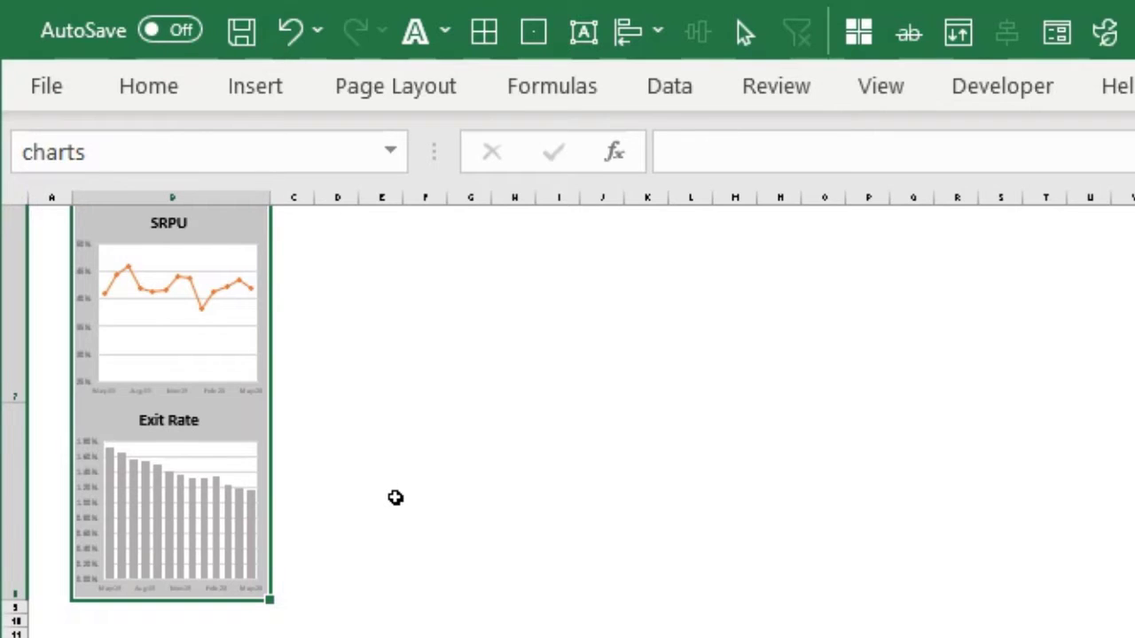
pyautogui.scroll(2, 395, 497)
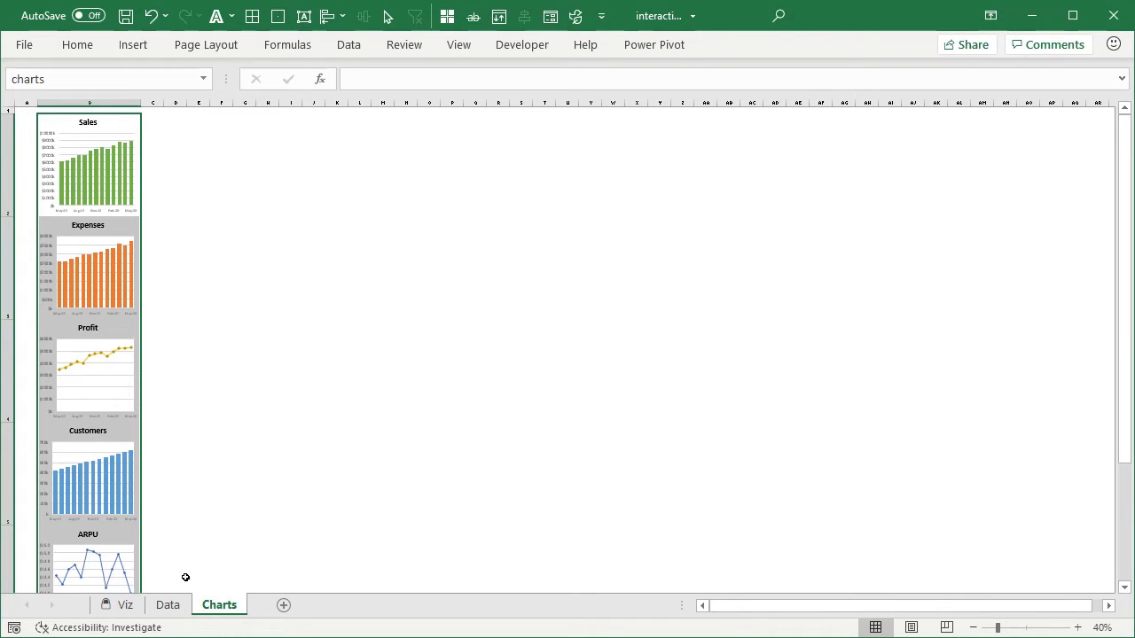
# Step: Return by way of the Data sheet to Viz and move its chart slider to Customers and back to ARPU
pyautogui.click(170, 608)
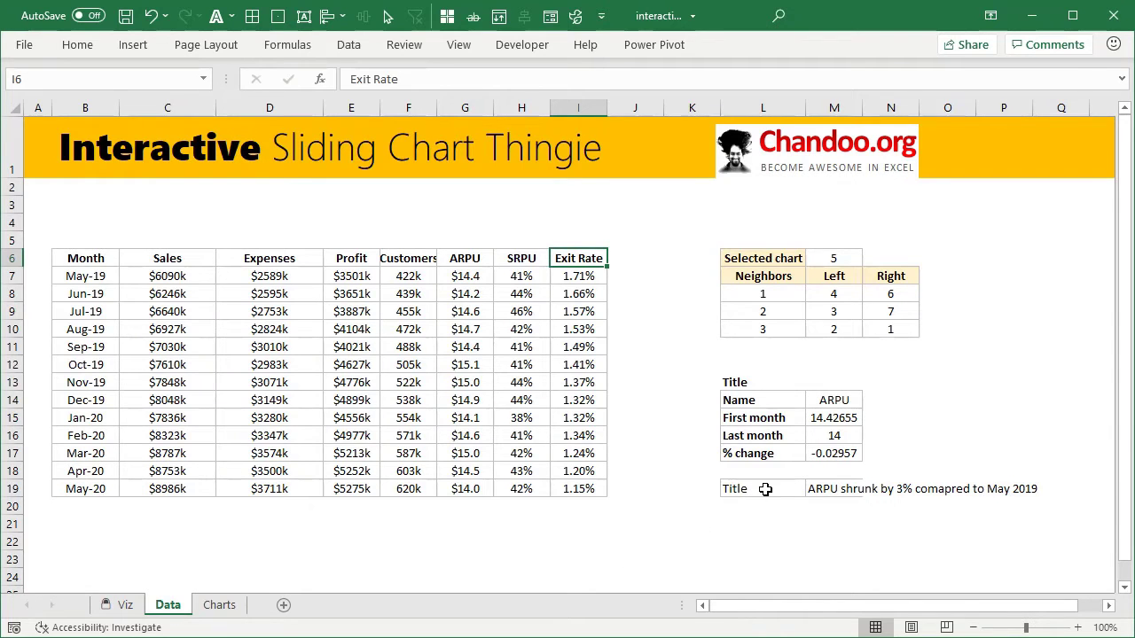
pyautogui.click(122, 606)
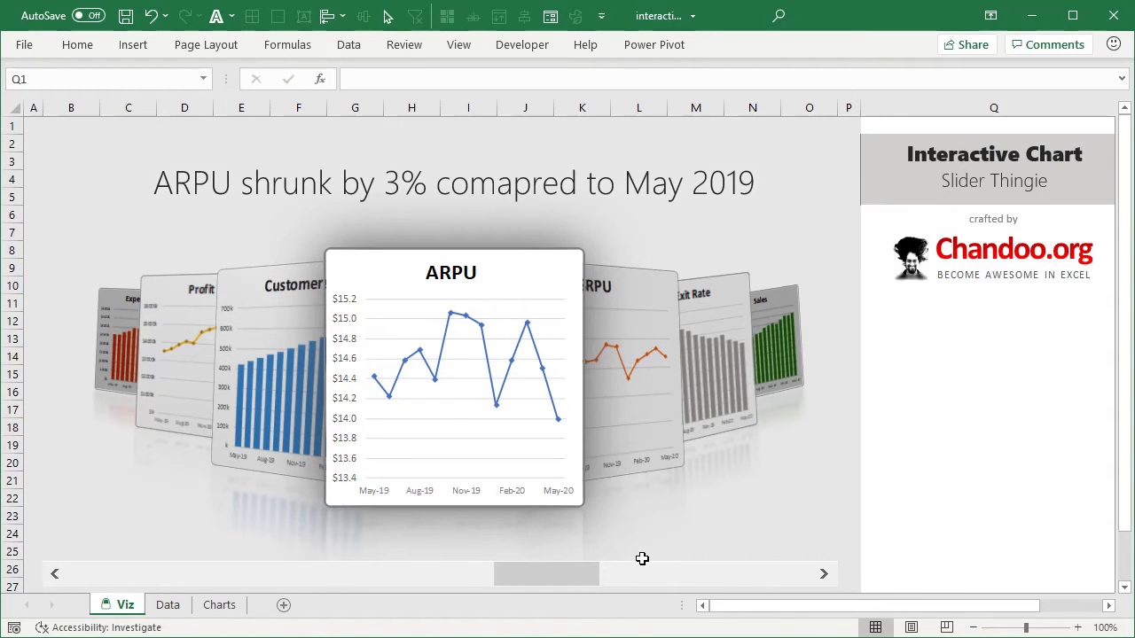
pyautogui.moveTo(556, 577); pyautogui.dragTo(420, 574)
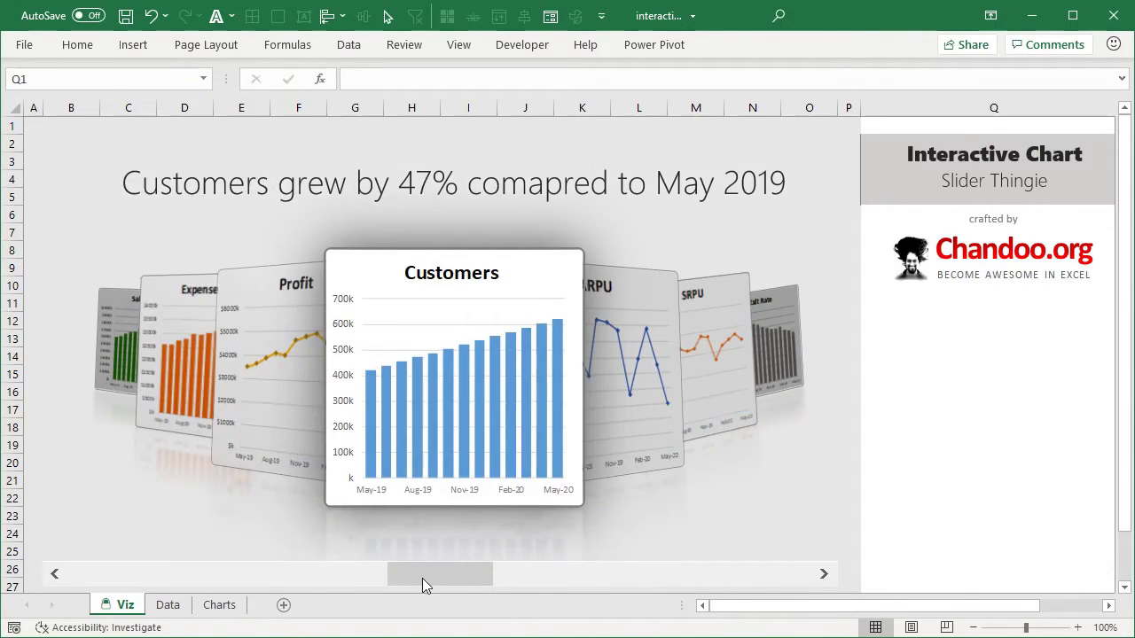
pyautogui.click(755, 576)
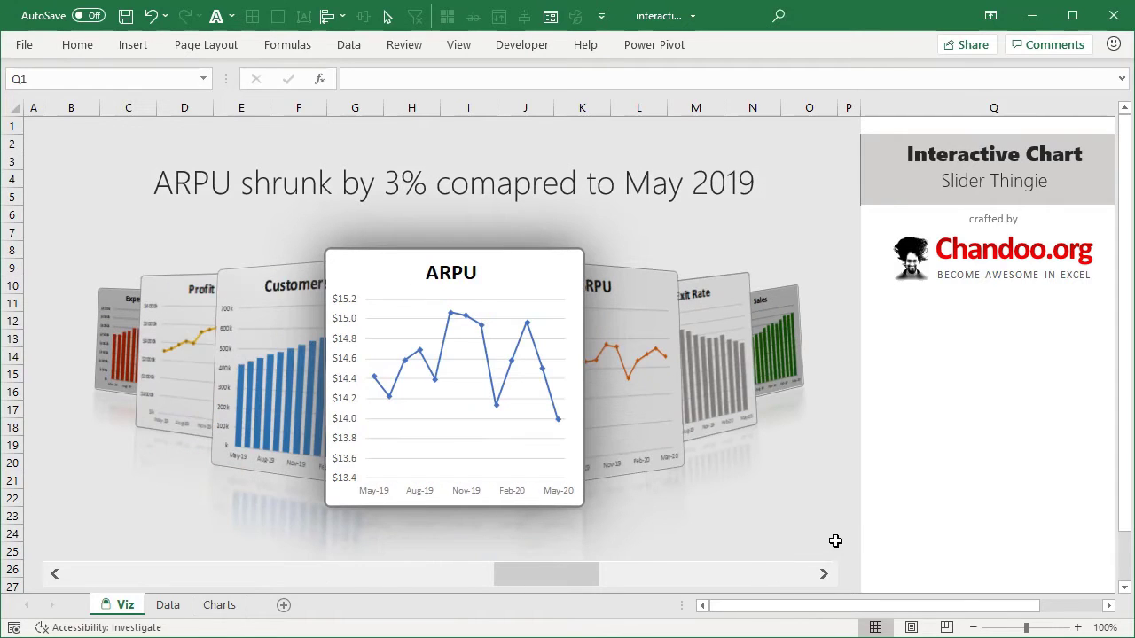
# Step: Unprotect the Viz sheet so that form controls can be inserted
pyautogui.click(519, 50)
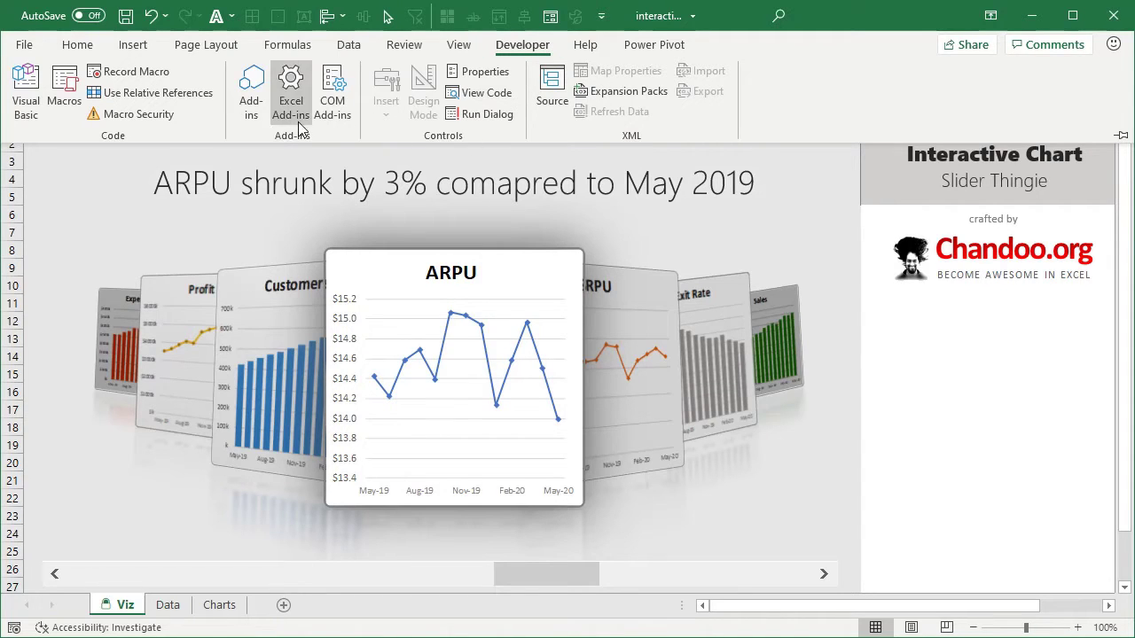
pyautogui.rightClick(121, 612)
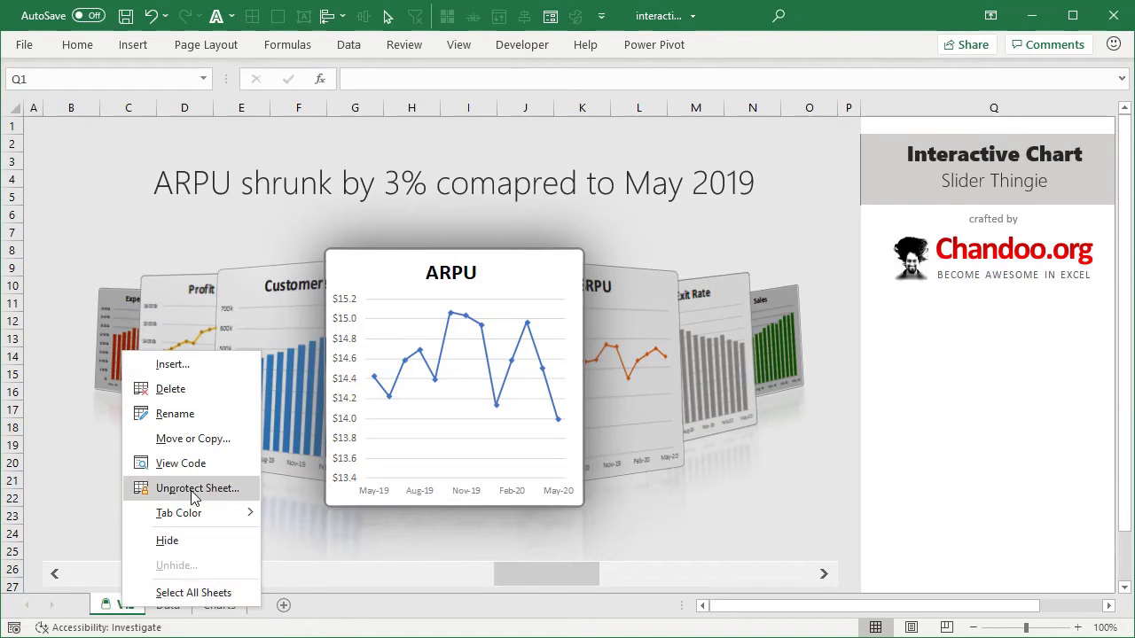
pyautogui.click(295, 620)
pyautogui.rightClick(124, 612)
pyautogui.click(178, 491)
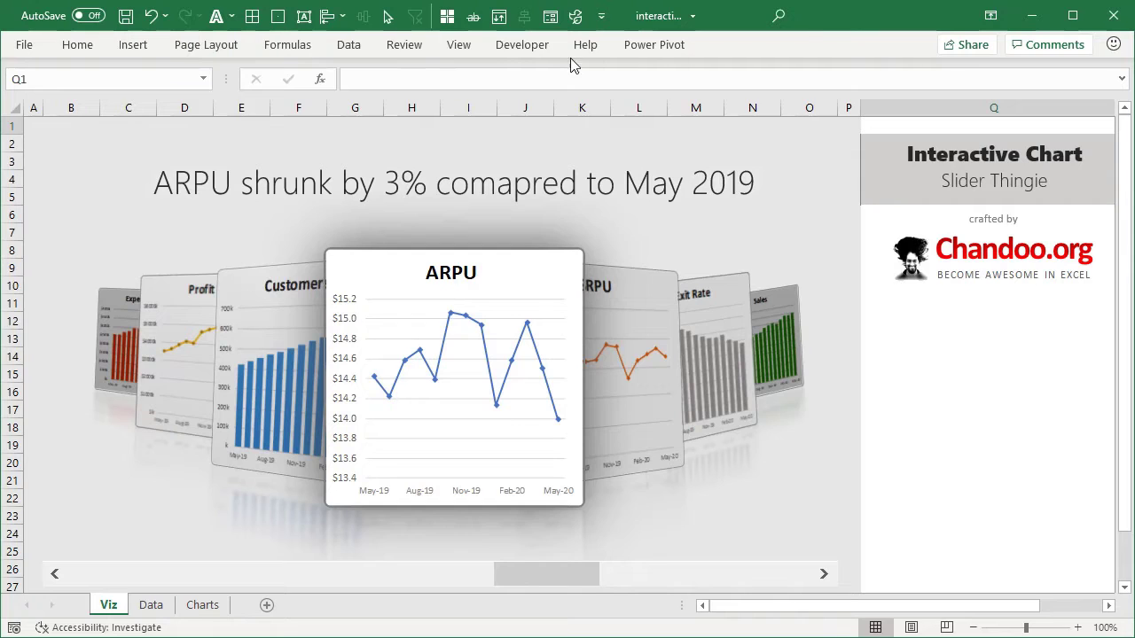
# Step: Examine the form controls and ActiveX controls available for insertion on the Viz sheet
pyautogui.click(521, 46)
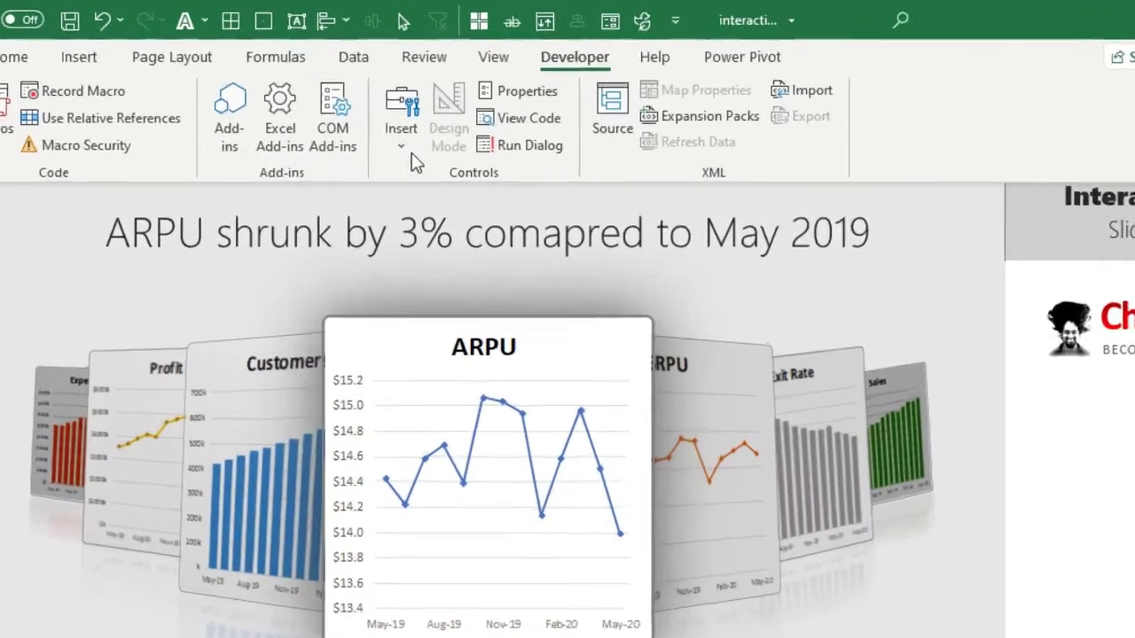
pyautogui.click(385, 98)
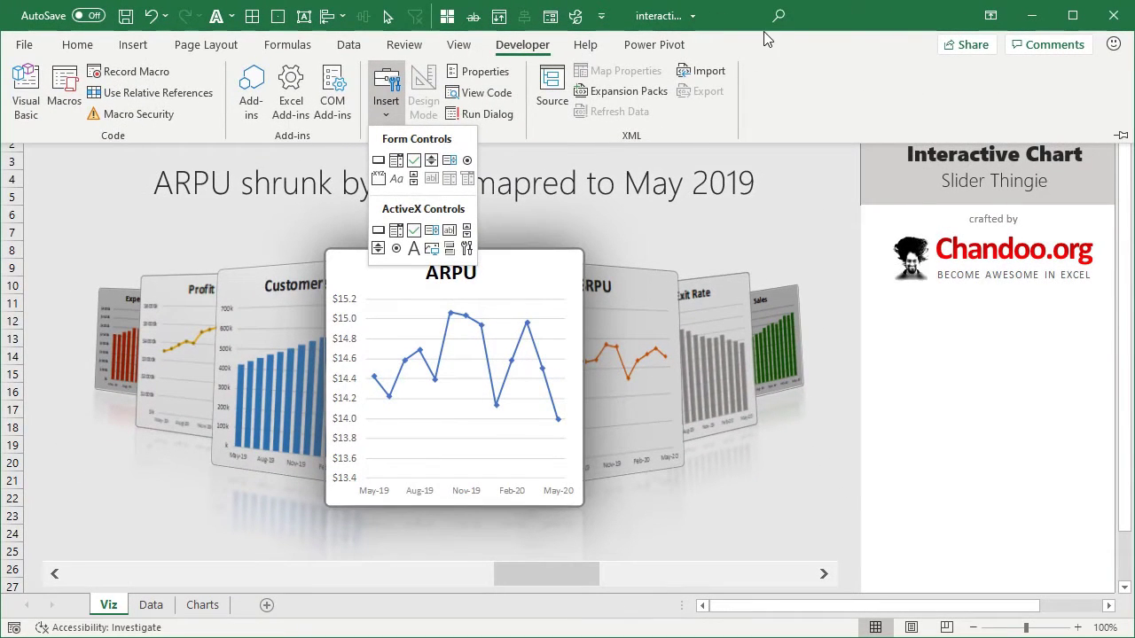
pyautogui.rightClick(791, 43)
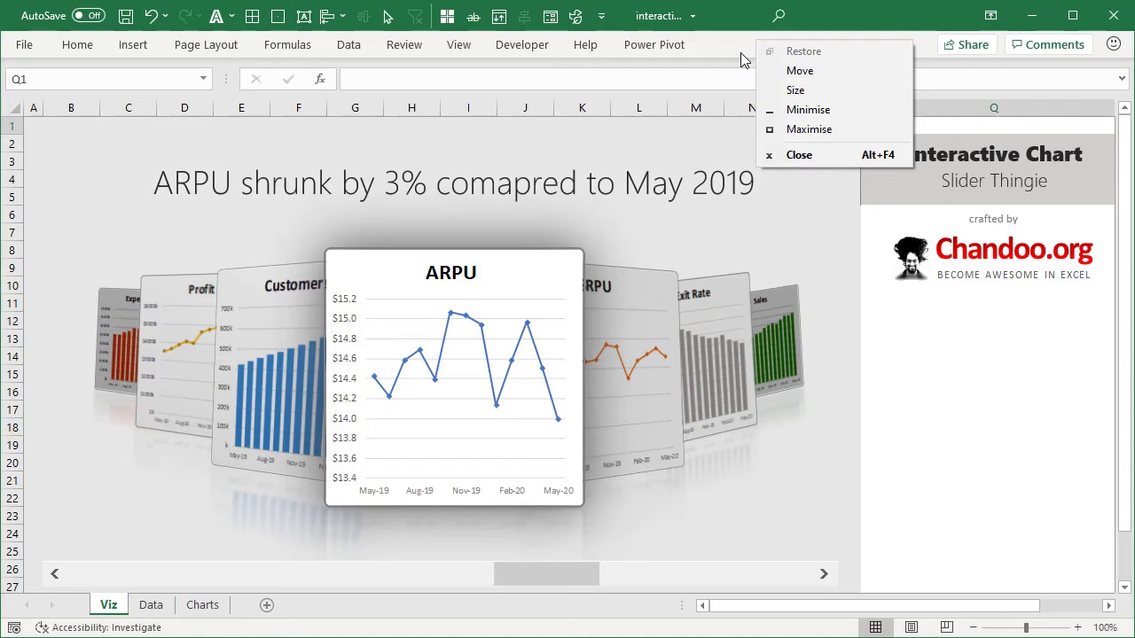
pyautogui.click(706, 47)
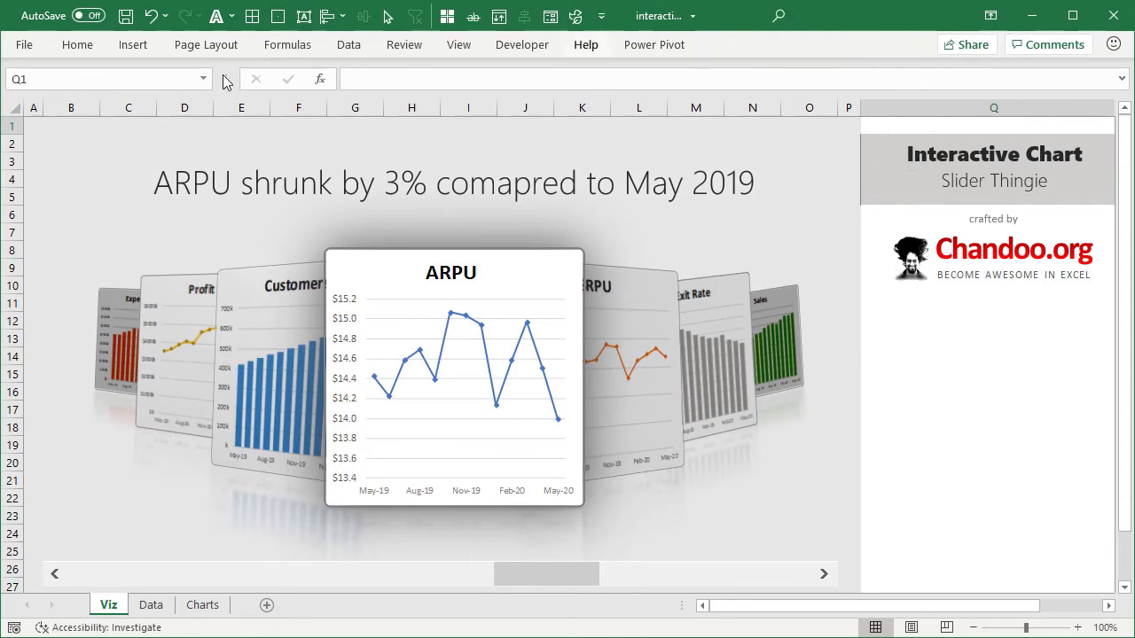
# Step: Check the Developer entry under Main Tabs in Excel's Customize Ribbon options, and leave the options without changes
pyautogui.click(22, 46)
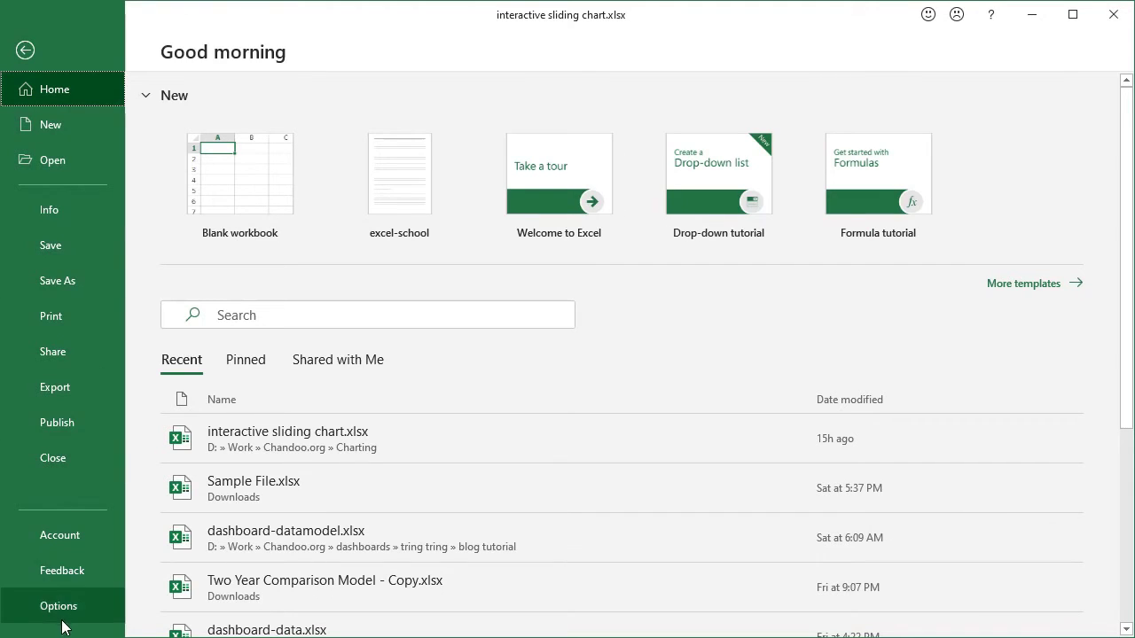
pyautogui.click(89, 608)
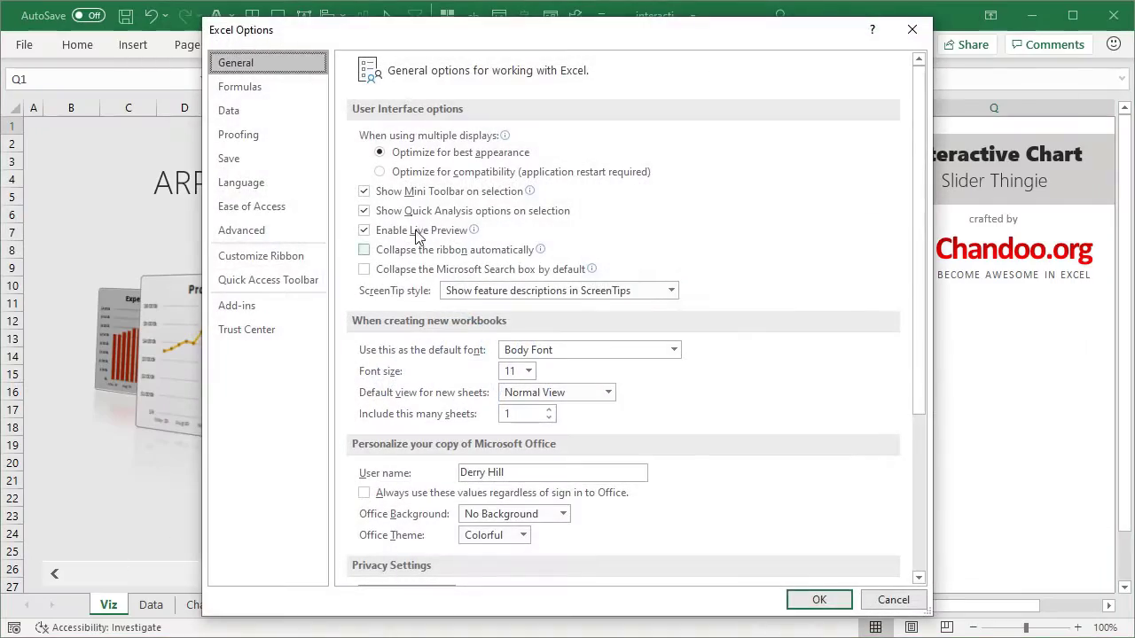
pyautogui.click(260, 256)
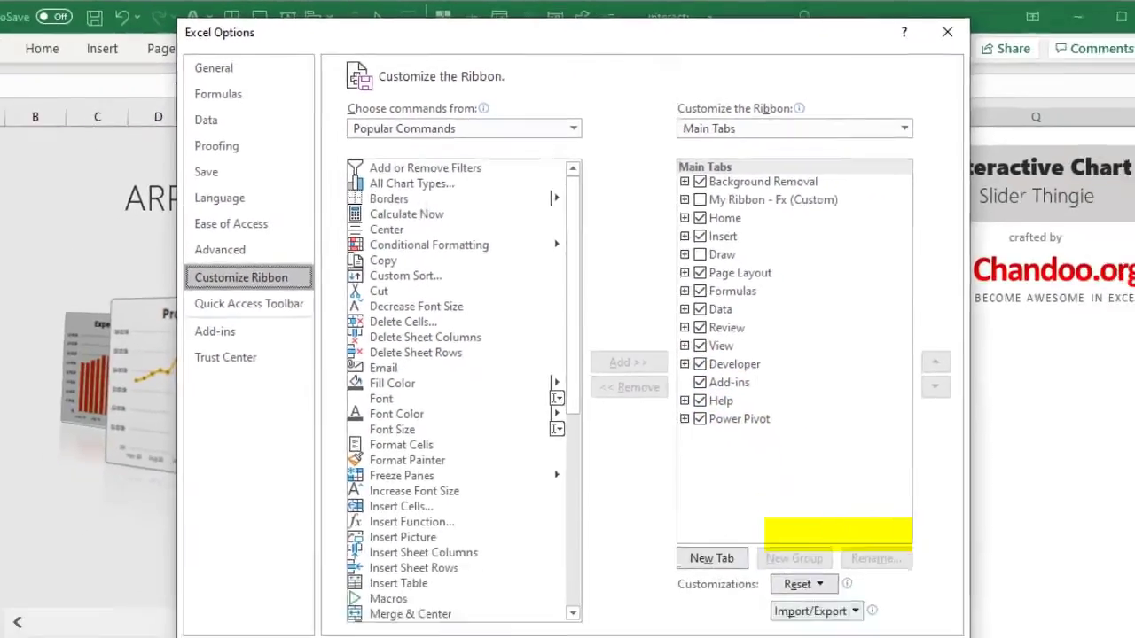
pyautogui.click(892, 588)
pyautogui.click(966, 441)
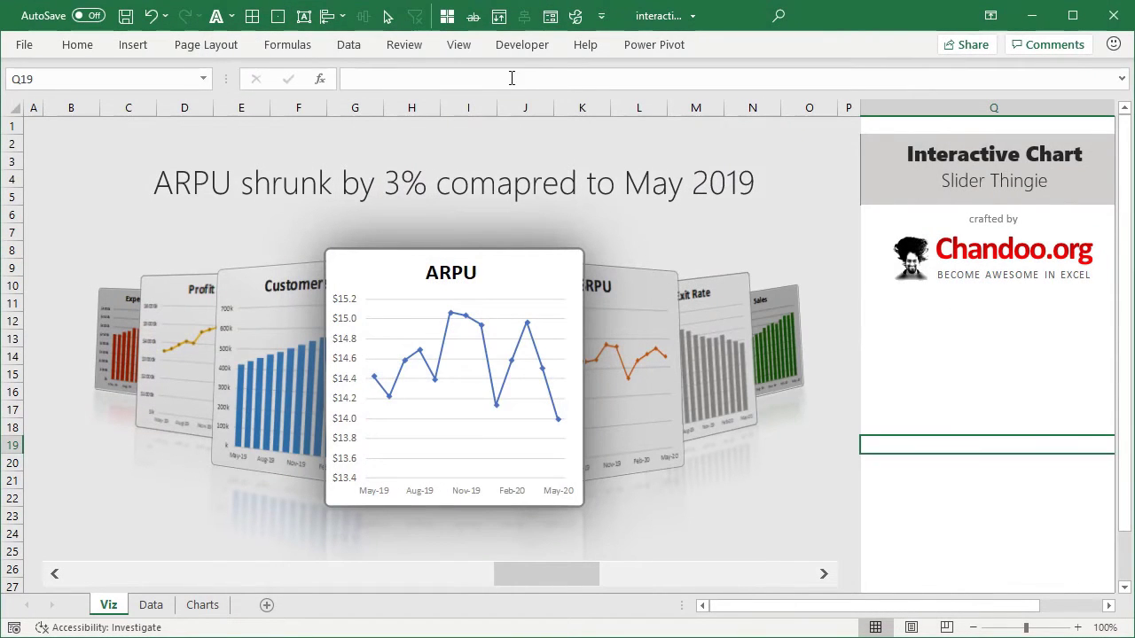
# Step: Locate the scroll bar among the insertable form controls without adding one to the Viz sheet
pyautogui.click(521, 44)
pyautogui.click(386, 89)
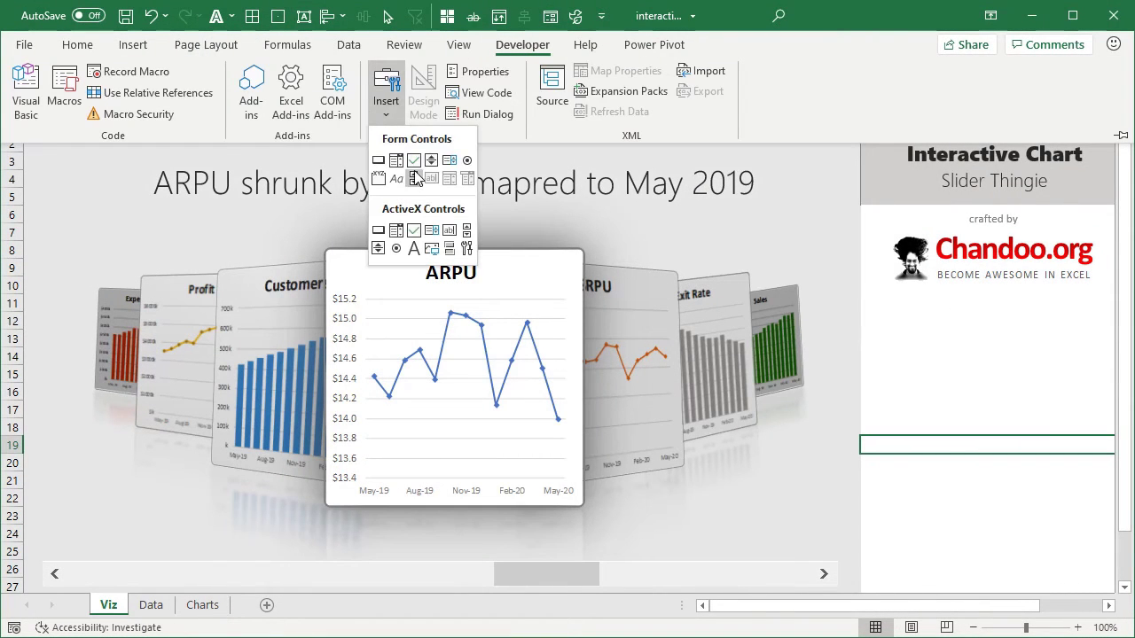
pyautogui.press('Escape')
pyautogui.press('Escape')
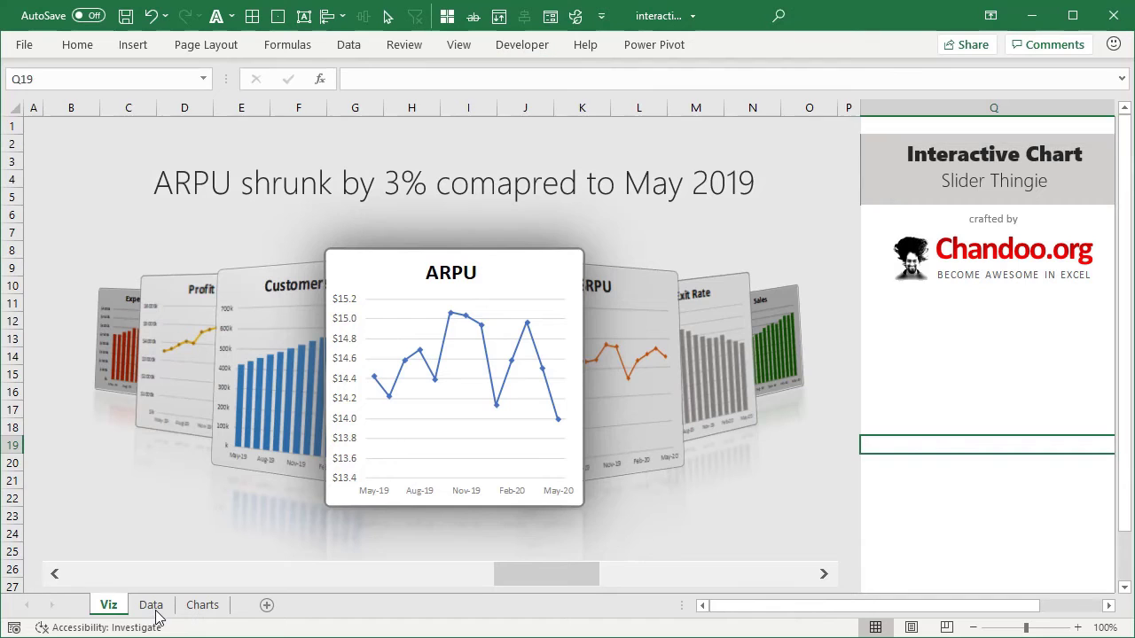
# Step: Draw a wide horizontal scroll bar form control below the monthly table on the Data sheet, around rows 21 and 22
pyautogui.click(153, 607)
pyautogui.click(454, 560)
pyautogui.click(204, 558)
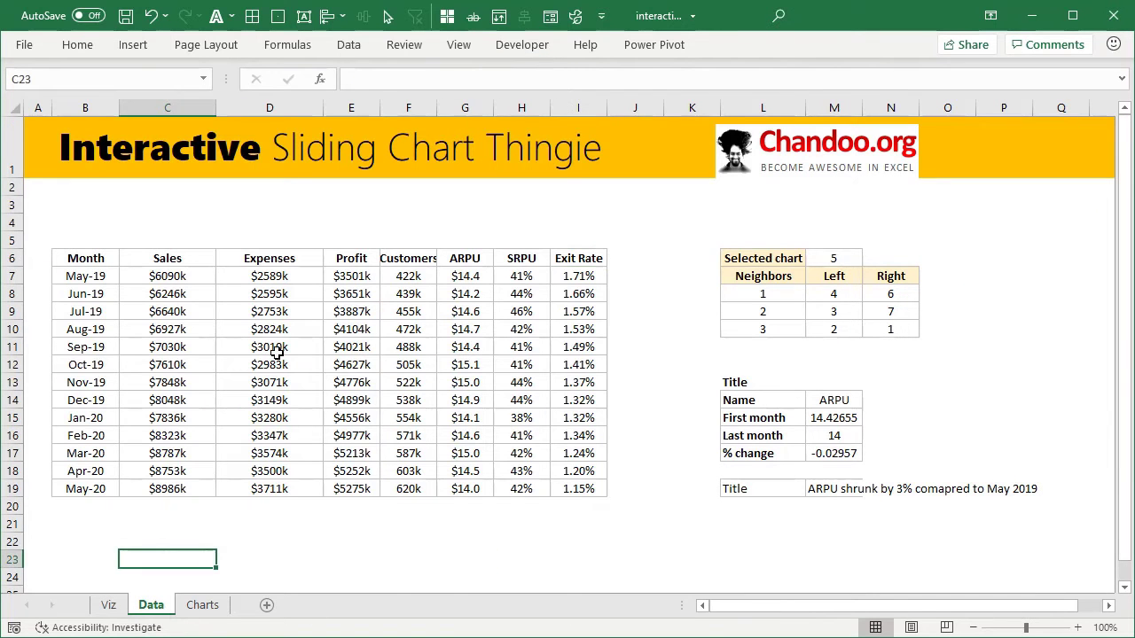
pyautogui.click(522, 45)
pyautogui.click(386, 89)
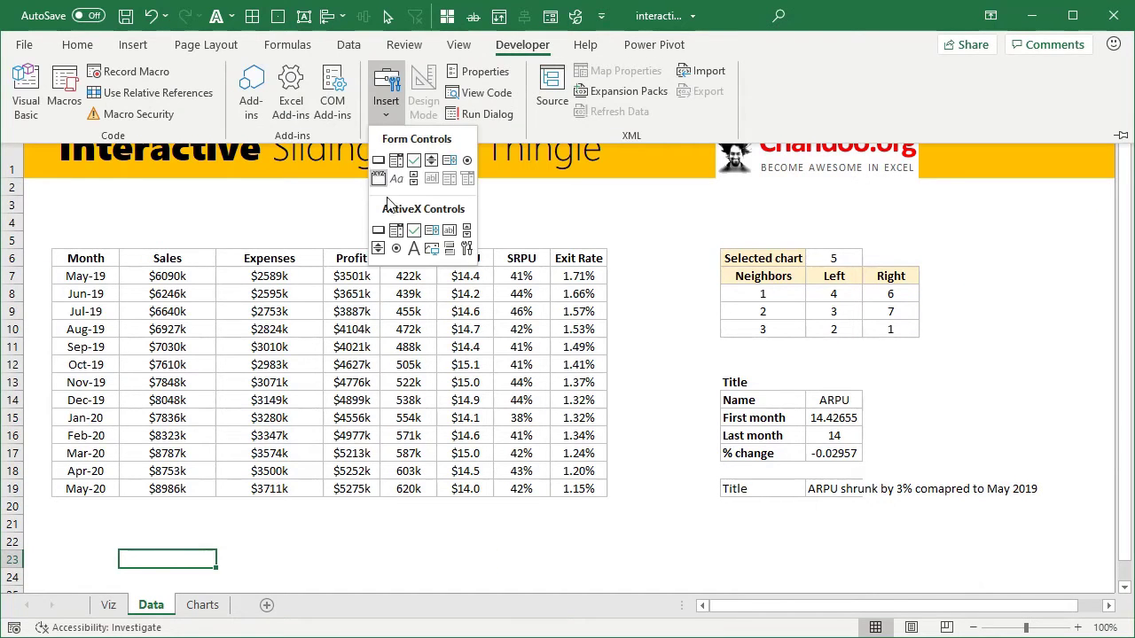
pyautogui.click(414, 181)
pyautogui.moveTo(230, 523); pyautogui.dragTo(645, 543)
pyautogui.click(706, 537)
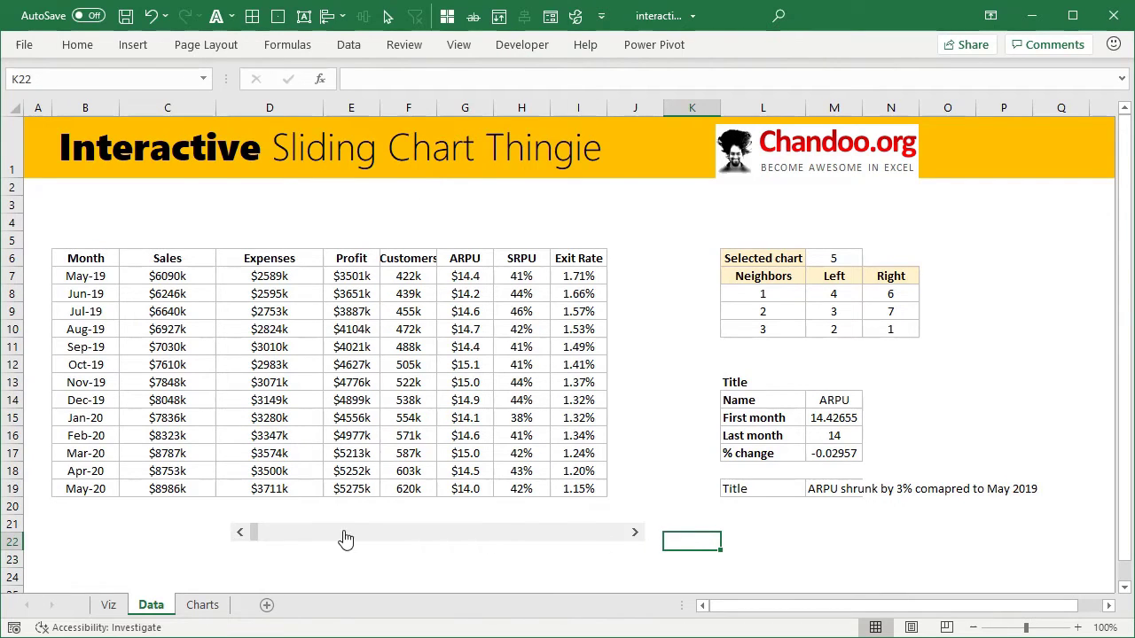
# Step: Try stepping the new, unlinked scroll bar forward and back with its end arrows
pyautogui.click(638, 535)
pyautogui.click(635, 533)
pyautogui.click(635, 532)
pyautogui.click(636, 532)
pyautogui.click(239, 532)
pyautogui.click(239, 533)
pyautogui.click(239, 533)
pyautogui.click(239, 533)
# Step: Format the scroll bar with minimum value 1, maximum value 7 and a cell link to K21
pyautogui.rightClick(309, 534)
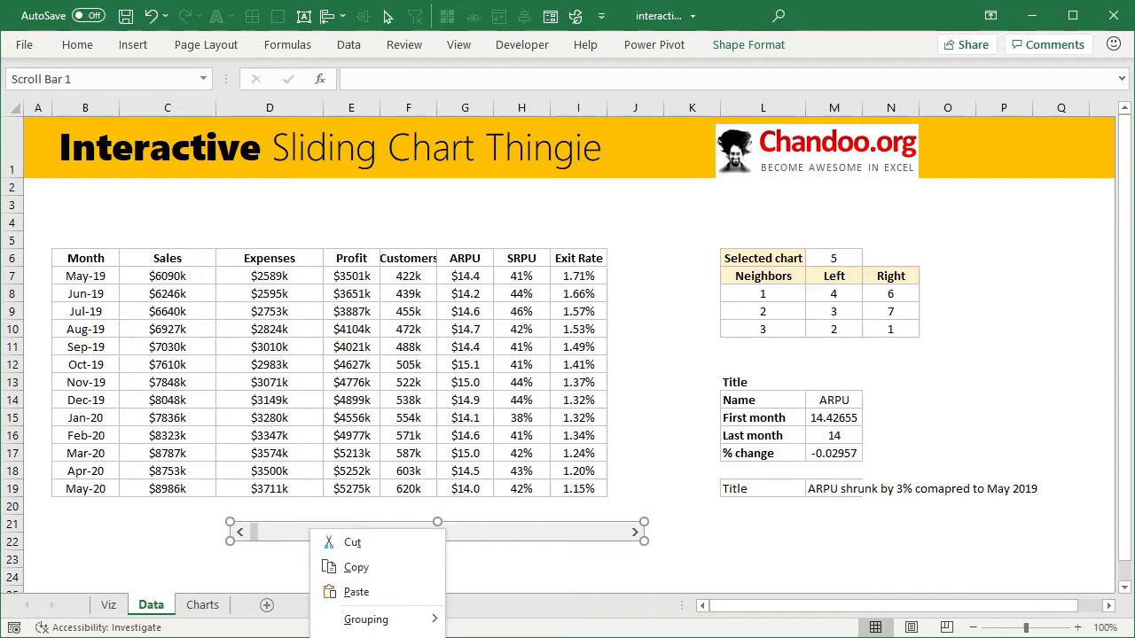
pyautogui.press('f')
pyautogui.moveTo(762, 278); pyautogui.dragTo(480, 137)
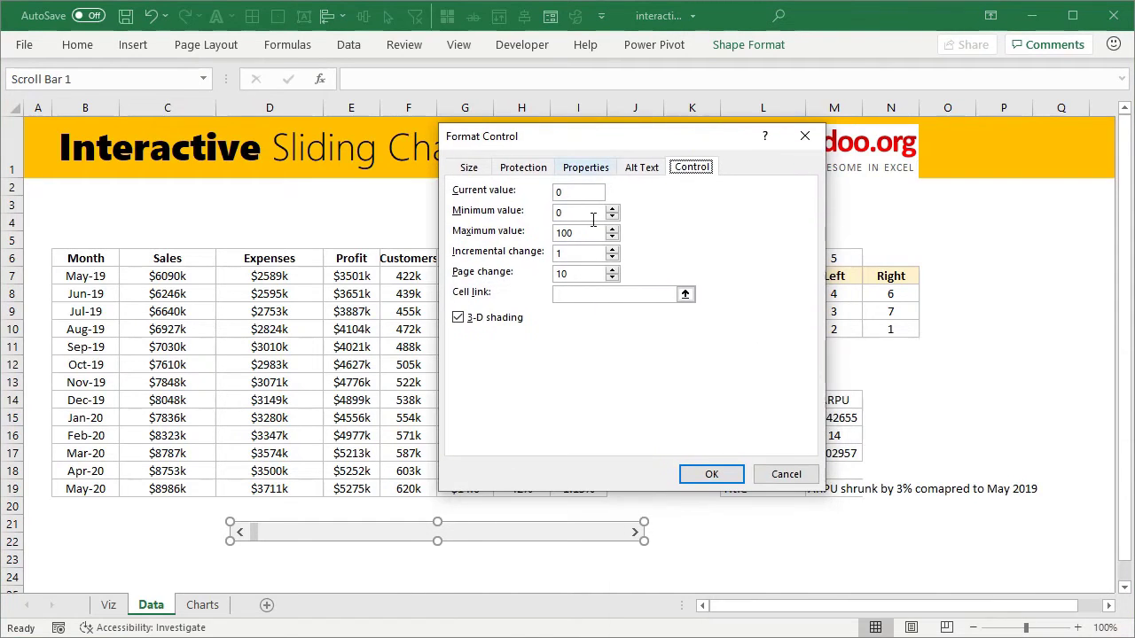
pyautogui.click(590, 213)
pyautogui.write('1')
pyautogui.press('Tab')
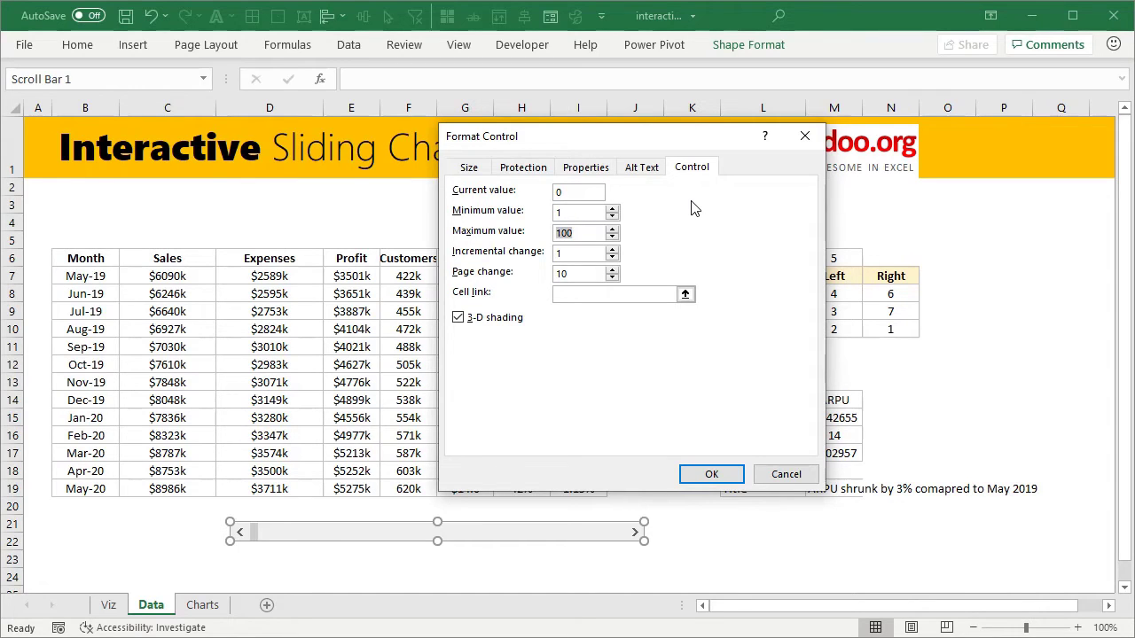
pyautogui.press('Tab')
pyautogui.press('Tab')
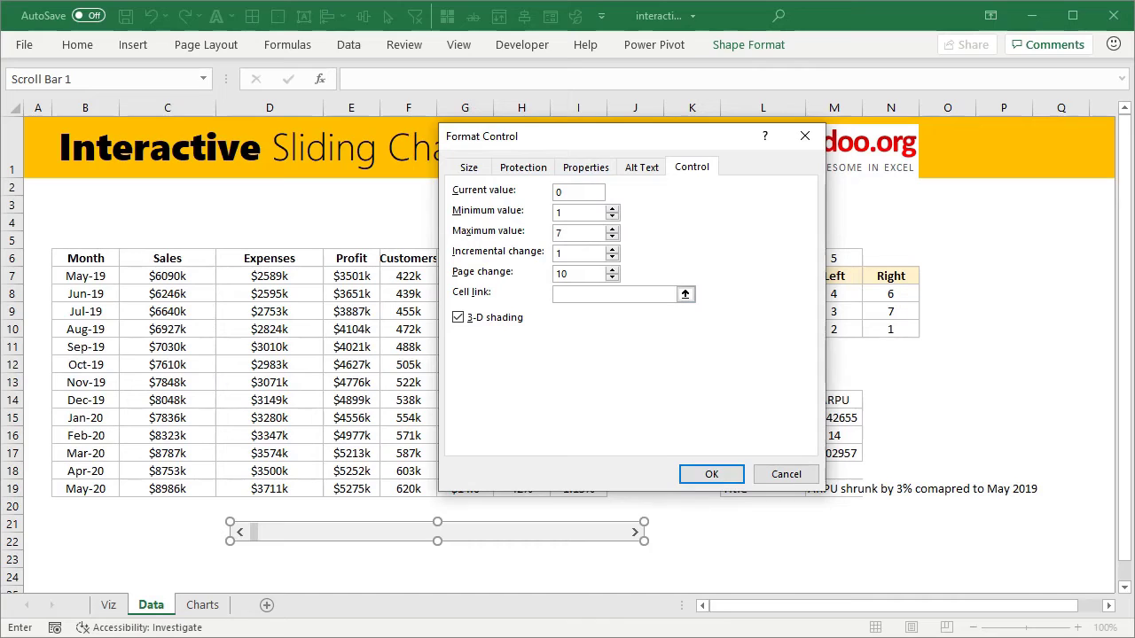
pyautogui.click(710, 526)
pyautogui.click(711, 474)
pyautogui.click(788, 557)
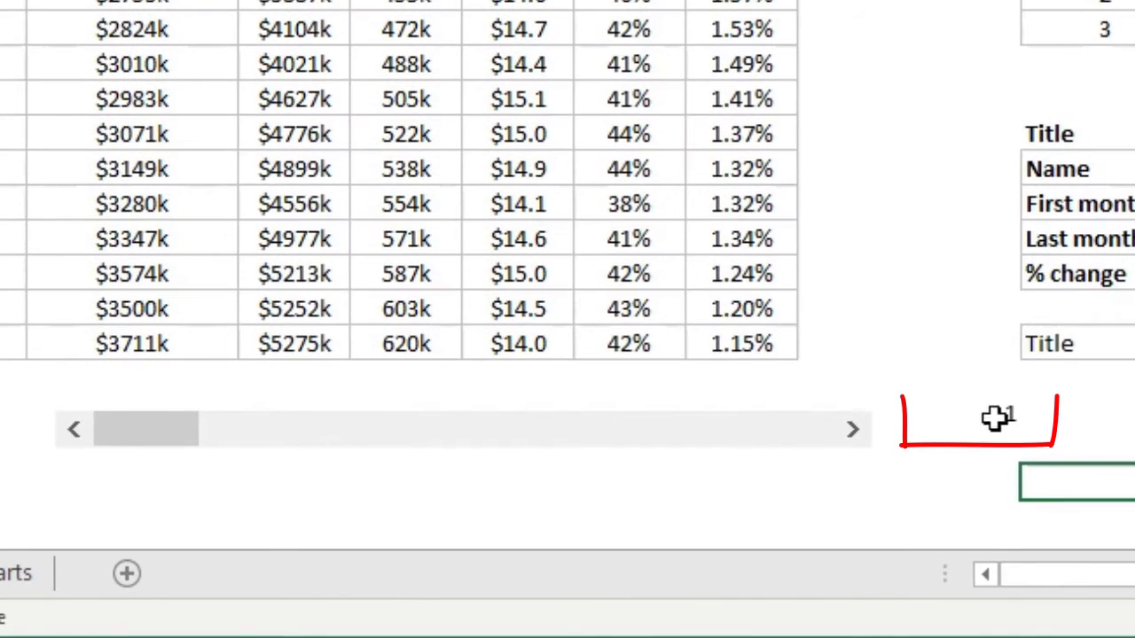
# Step: Test the linked scroll bar by stepping it up to 7 and back down to 1
pyautogui.click(852, 429)
pyautogui.click(852, 429)
pyautogui.click(852, 429)
pyautogui.click(853, 429)
pyautogui.click(853, 429)
pyautogui.click(852, 429)
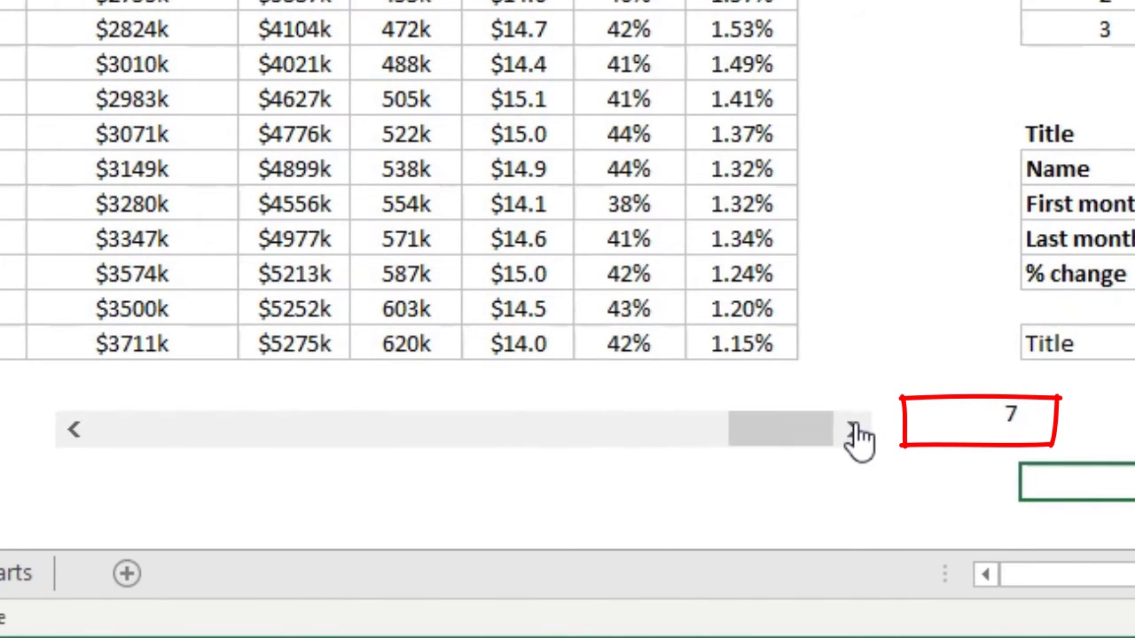
pyautogui.click(73, 430)
pyautogui.click(73, 430)
pyautogui.click(73, 430)
pyautogui.click(72, 430)
pyautogui.click(72, 430)
pyautogui.click(72, 430)
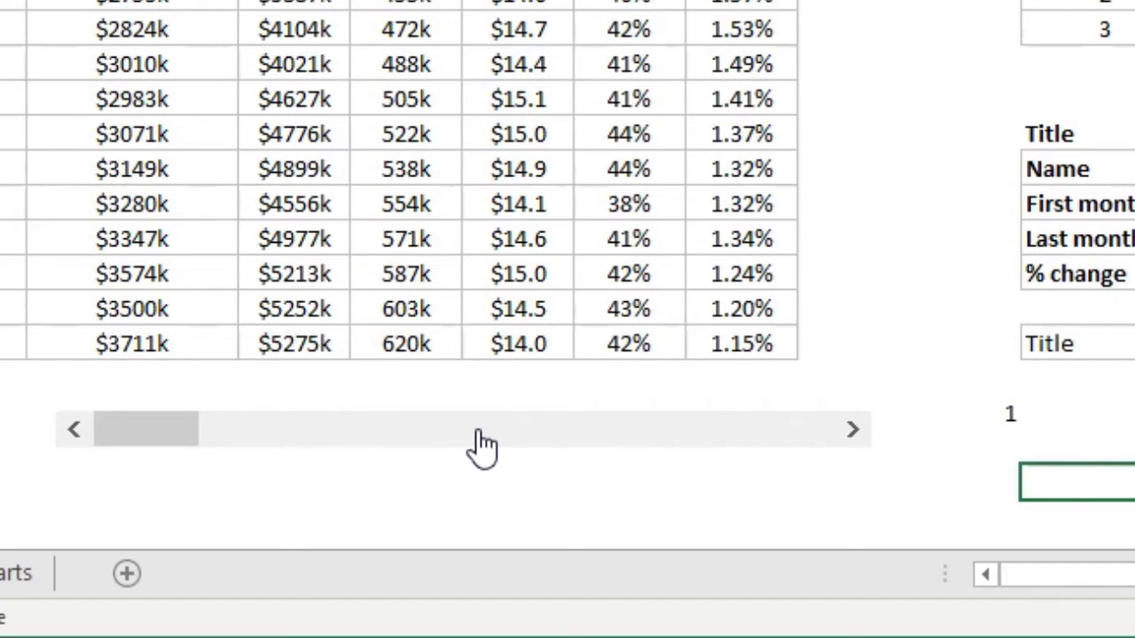
# Step: Clear the linked value in K21 and delete the demonstration scroll bar from the Data sheet
pyautogui.click(988, 408)
pyautogui.press('Delete')
pyautogui.hotkey('ctrl', 'z')
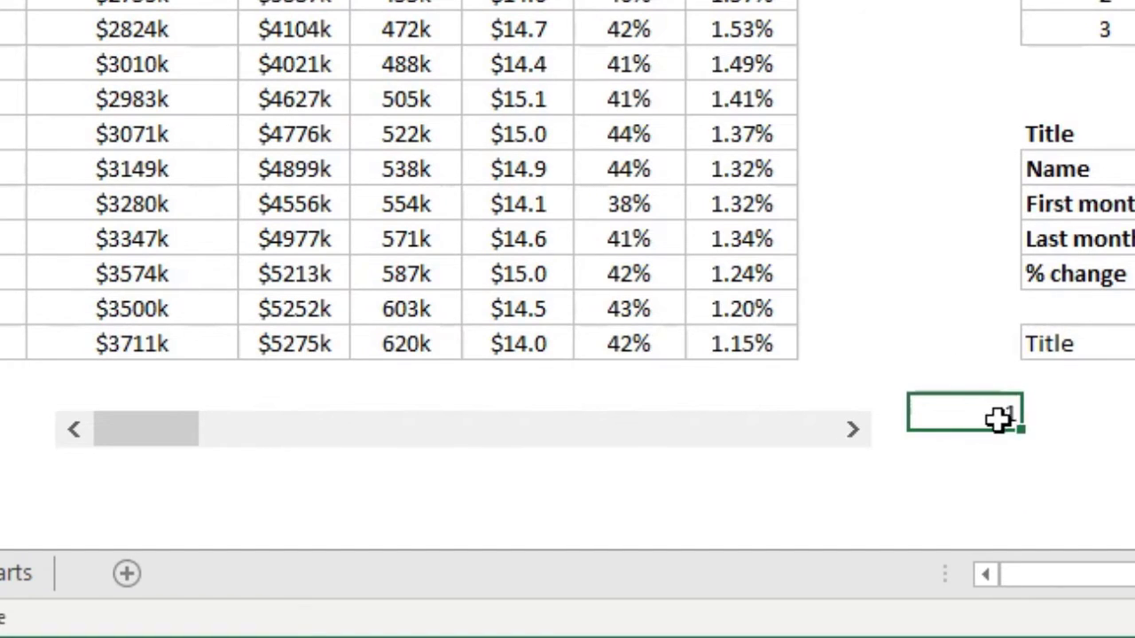
pyautogui.press('Delete')
pyautogui.rightClick(793, 448)
pyautogui.press('Delete')
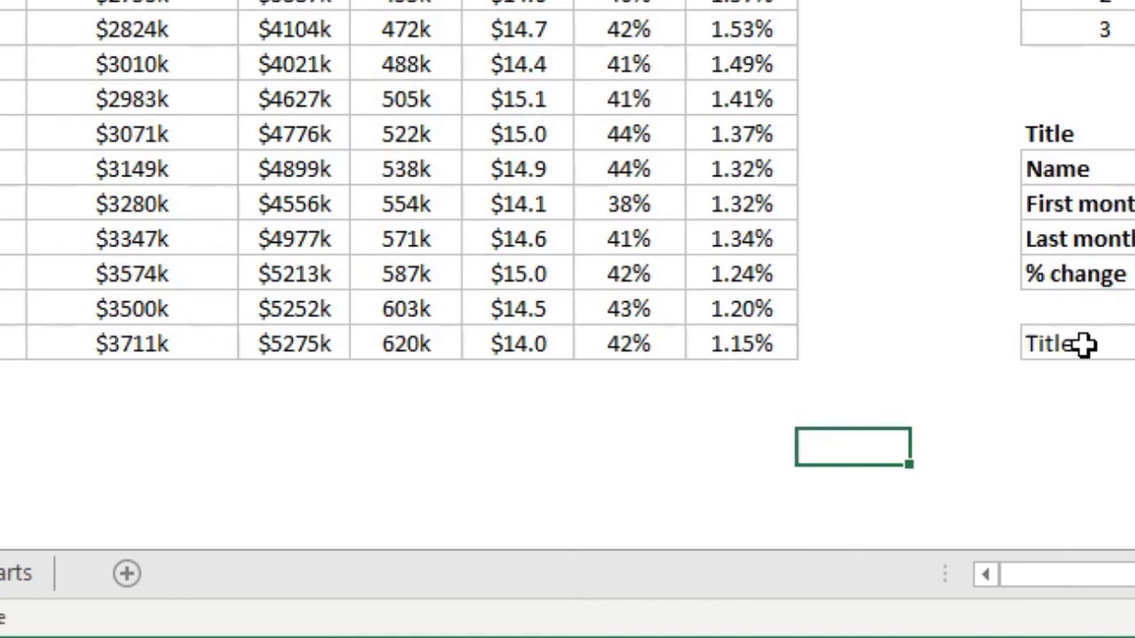
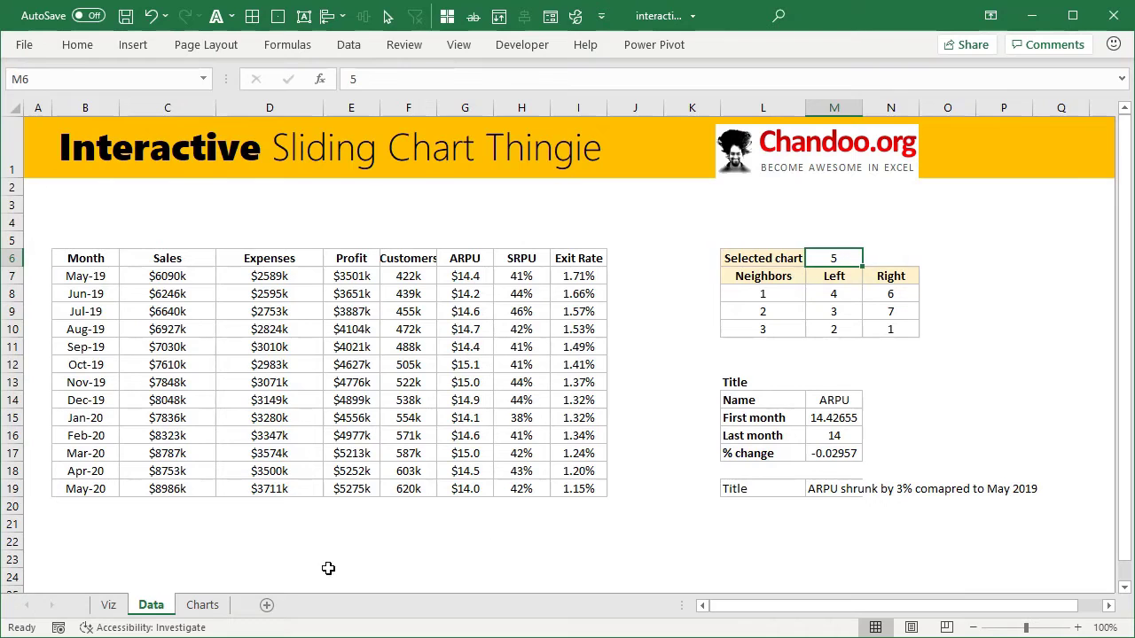
# Step: Slide the scroll bar on the Viz sheet back to the first chart, Sales
pyautogui.click(202, 604)
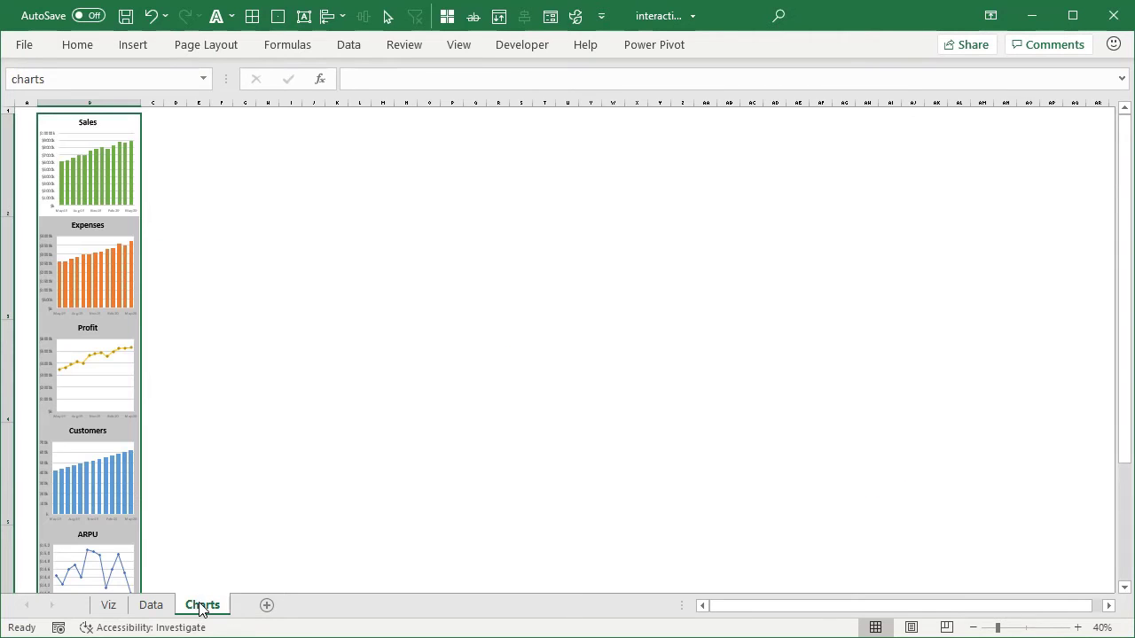
pyautogui.click(106, 604)
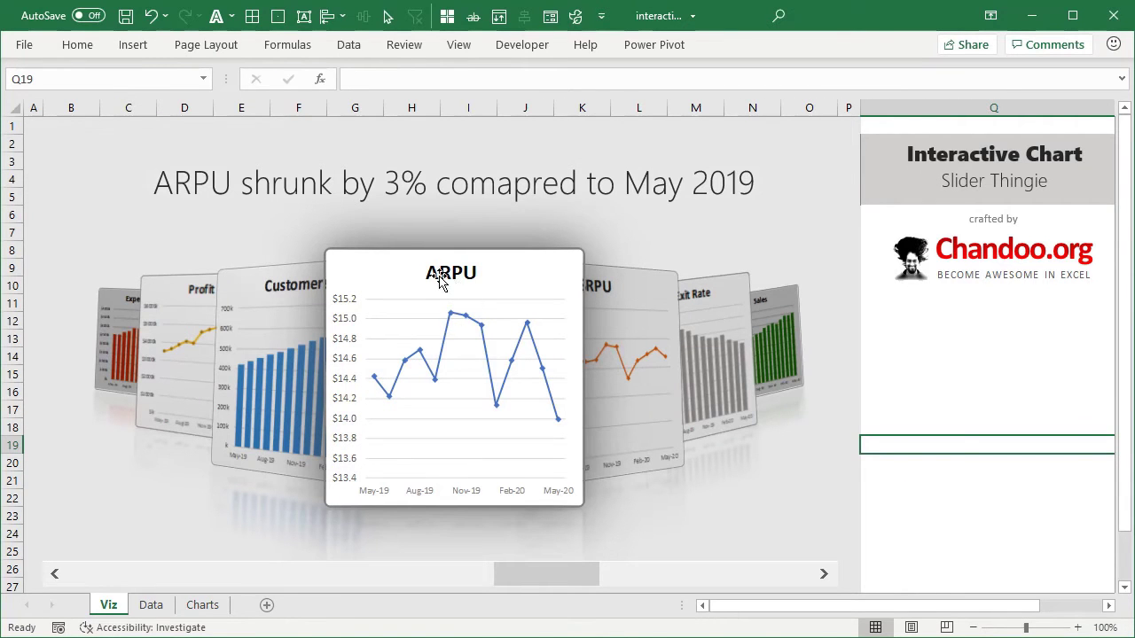
pyautogui.moveTo(531, 574); pyautogui.dragTo(60, 570)
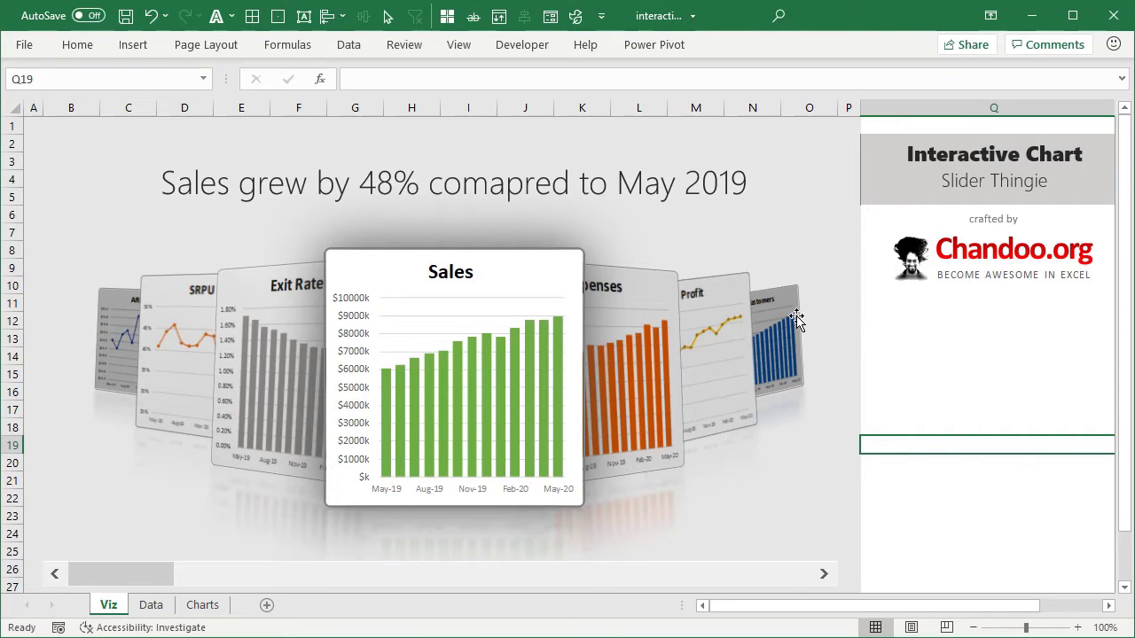
# Step: Compare the metric headers of the Data sheet's table with the charts on either side of Sales on the Viz sheet
pyautogui.click(149, 605)
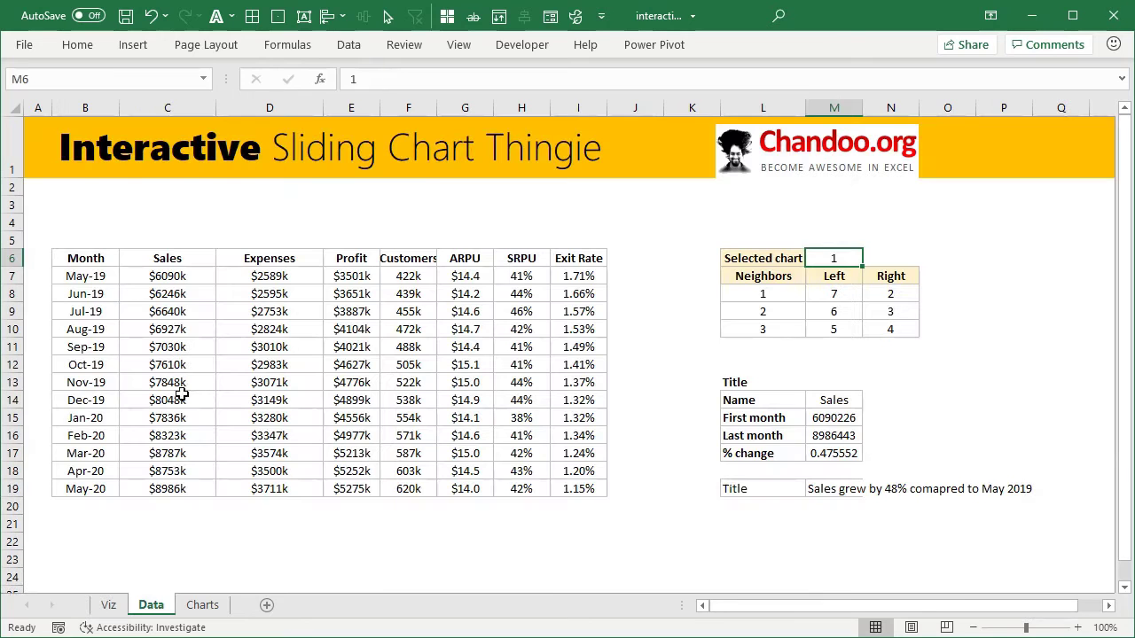
pyautogui.click(199, 258)
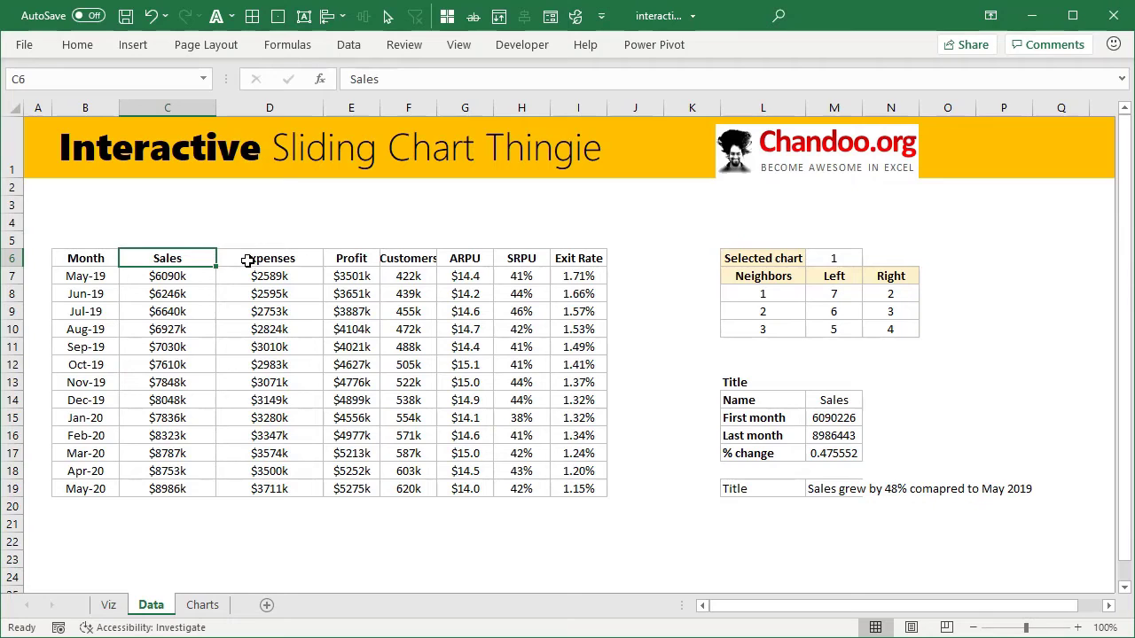
pyautogui.moveTo(247, 260); pyautogui.dragTo(402, 257)
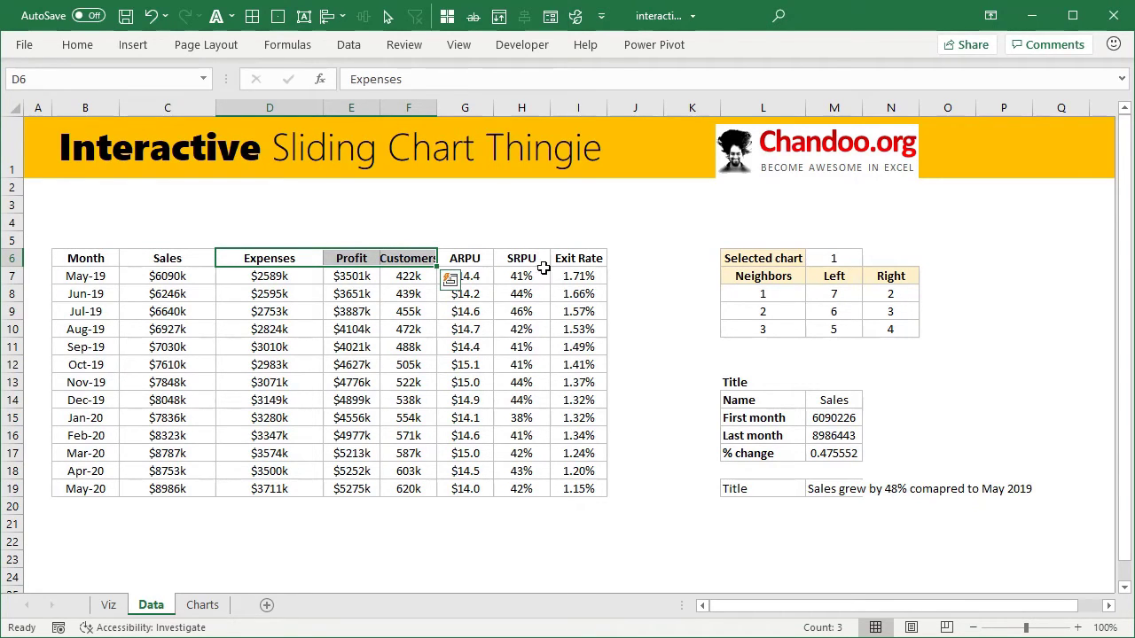
pyautogui.click(108, 605)
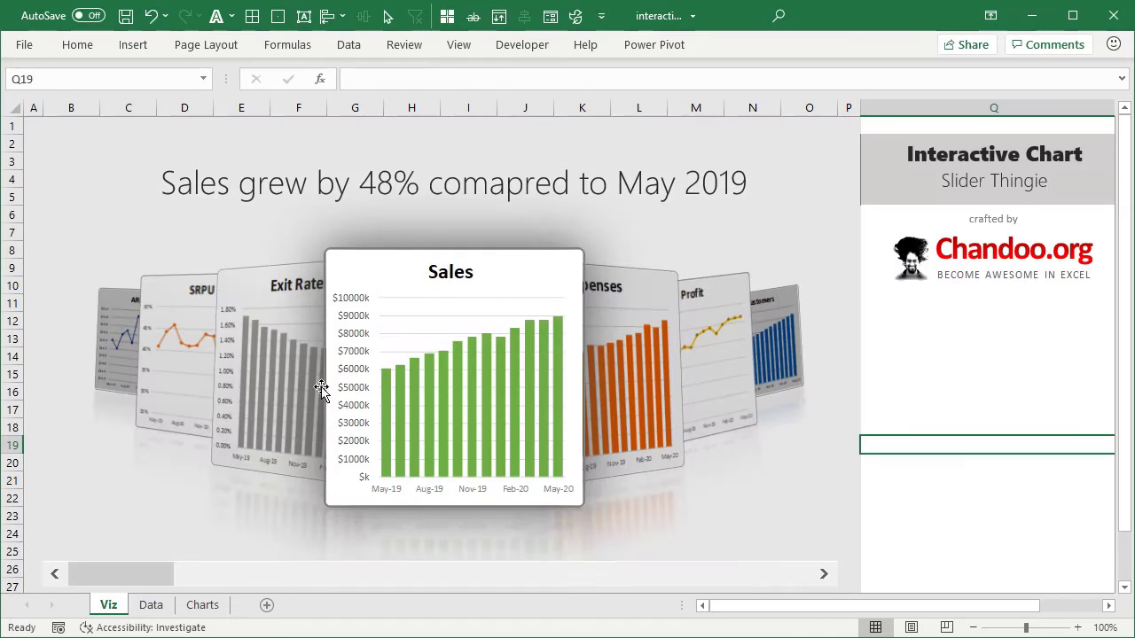
pyautogui.click(150, 605)
pyautogui.moveTo(578, 256); pyautogui.dragTo(466, 258)
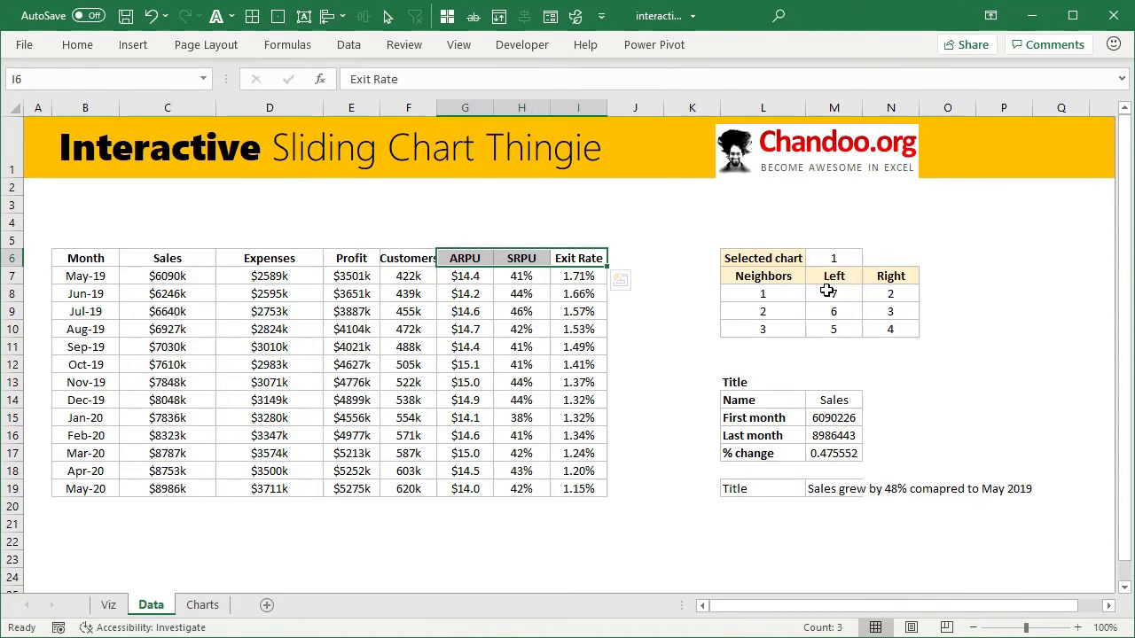
# Step: Inspect the formulas in M8 and N8 that calculate the first left and right neighbors, leaving them unchanged
pyautogui.click(760, 297)
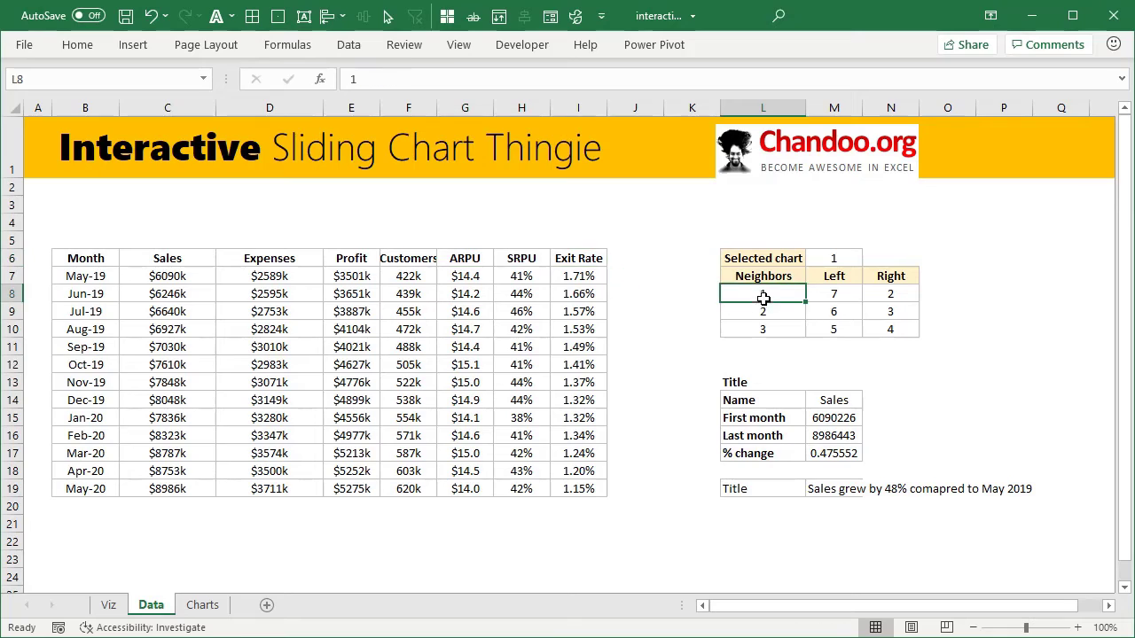
pyautogui.click(846, 296)
pyautogui.press('F2')
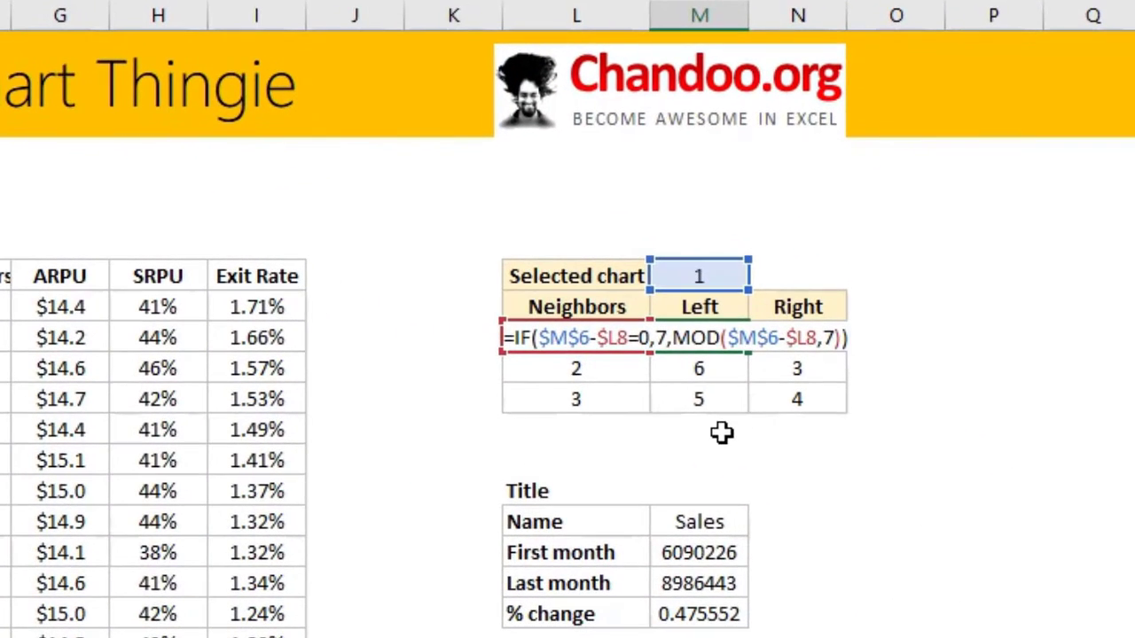
pyautogui.press('Escape')
pyautogui.click(815, 333)
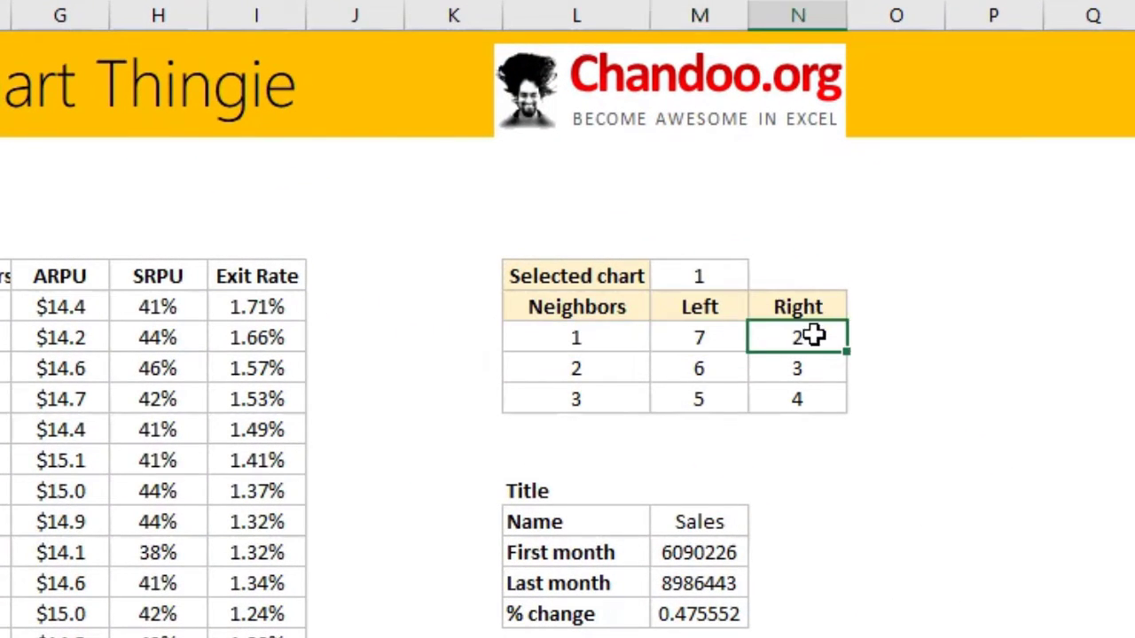
pyautogui.press('F2')
pyautogui.press('Escape')
# Step: Check each left and right neighbor number in M8:N10 against the selected chart number
pyautogui.moveTo(690, 344); pyautogui.dragTo(691, 363)
pyautogui.click(725, 268)
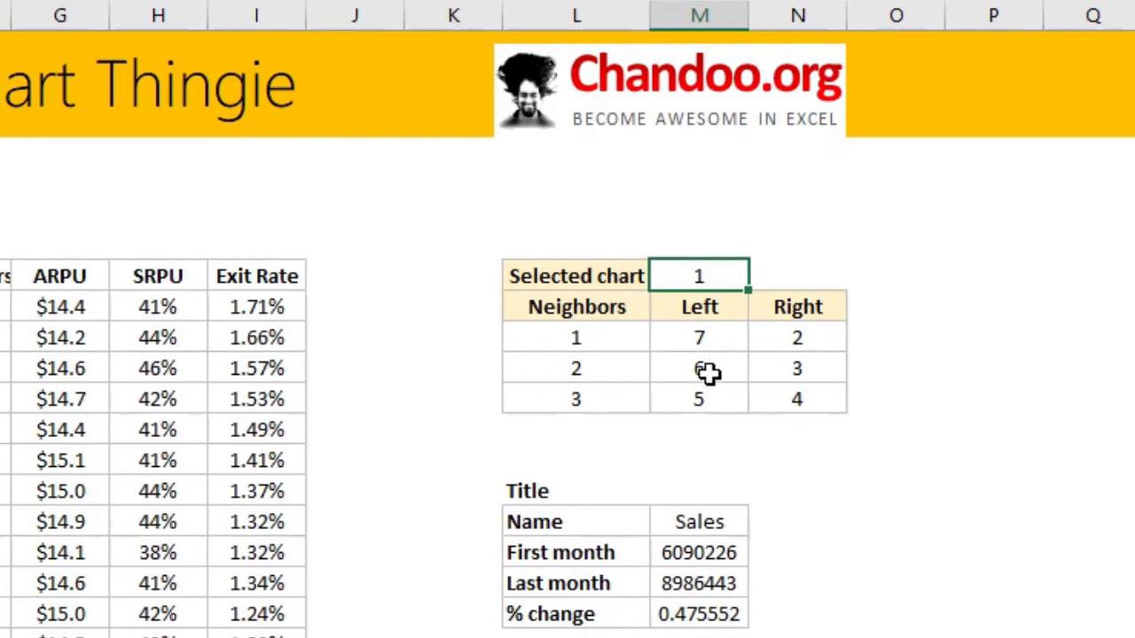
pyautogui.click(726, 333)
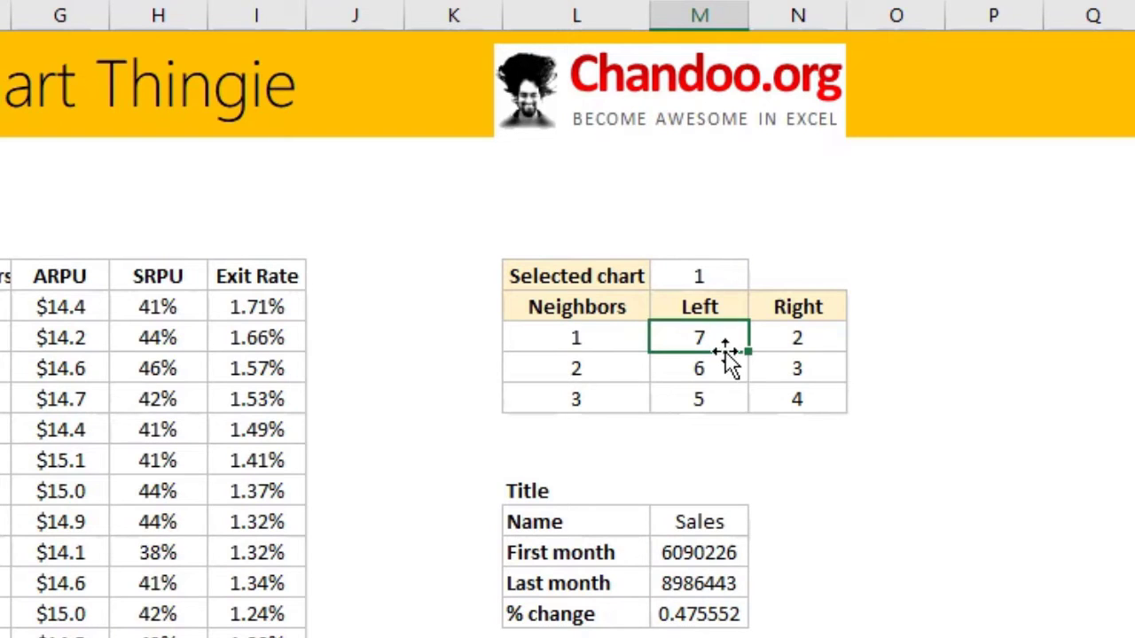
pyautogui.click(727, 373)
pyautogui.click(729, 406)
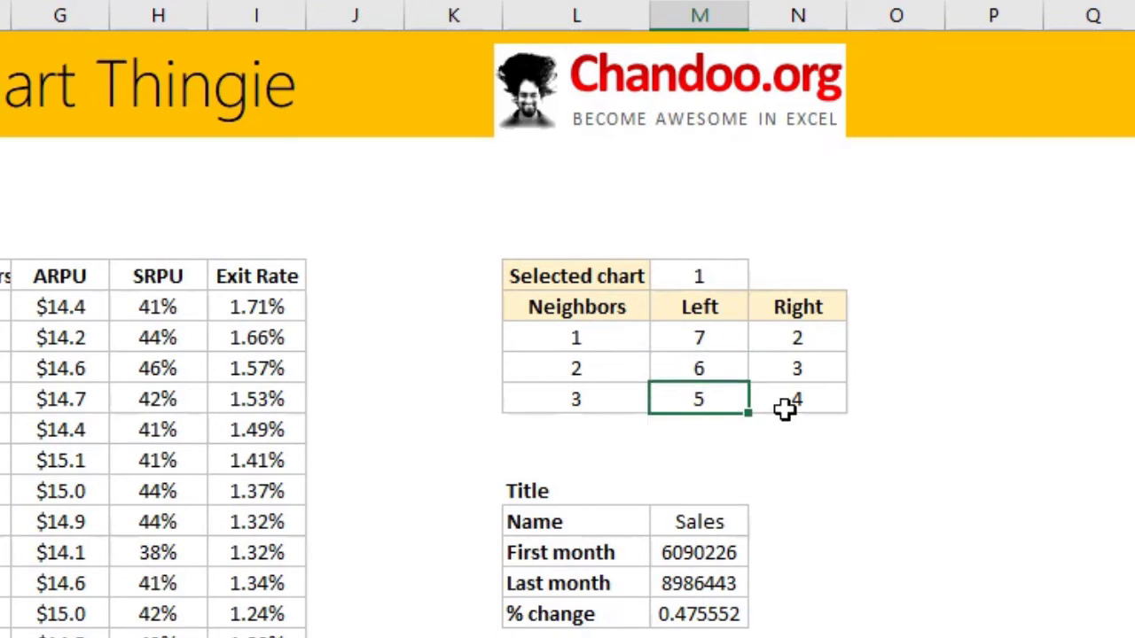
pyautogui.click(815, 333)
pyautogui.click(833, 363)
pyautogui.click(825, 398)
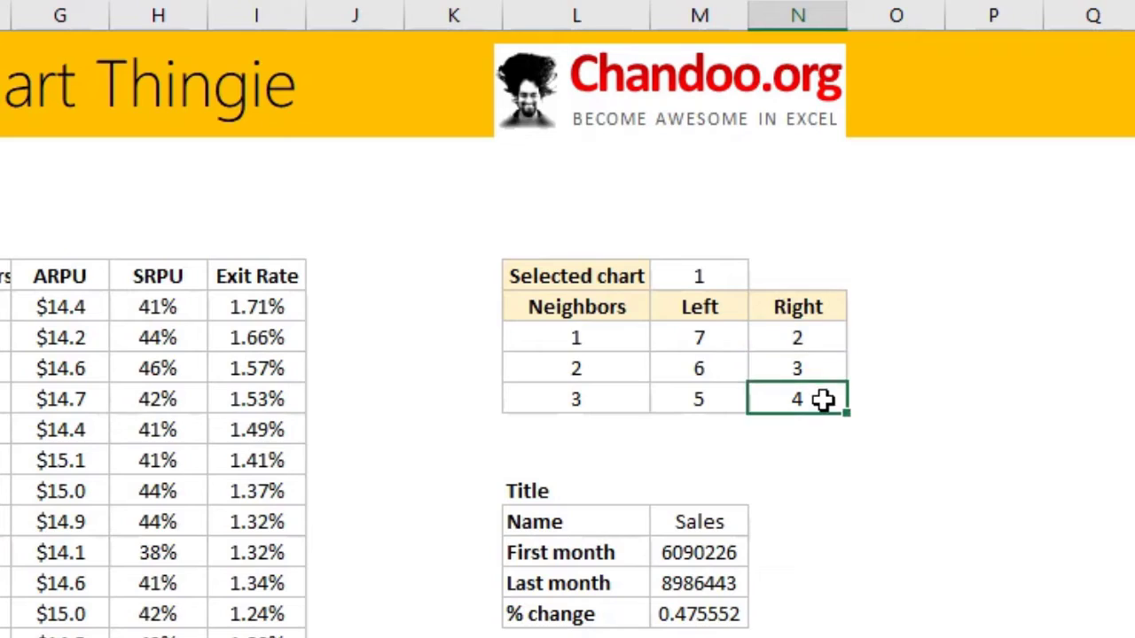
# Step: Review the Selected chart cell M6 together with the neighbors table that depends on it
pyautogui.click(735, 281)
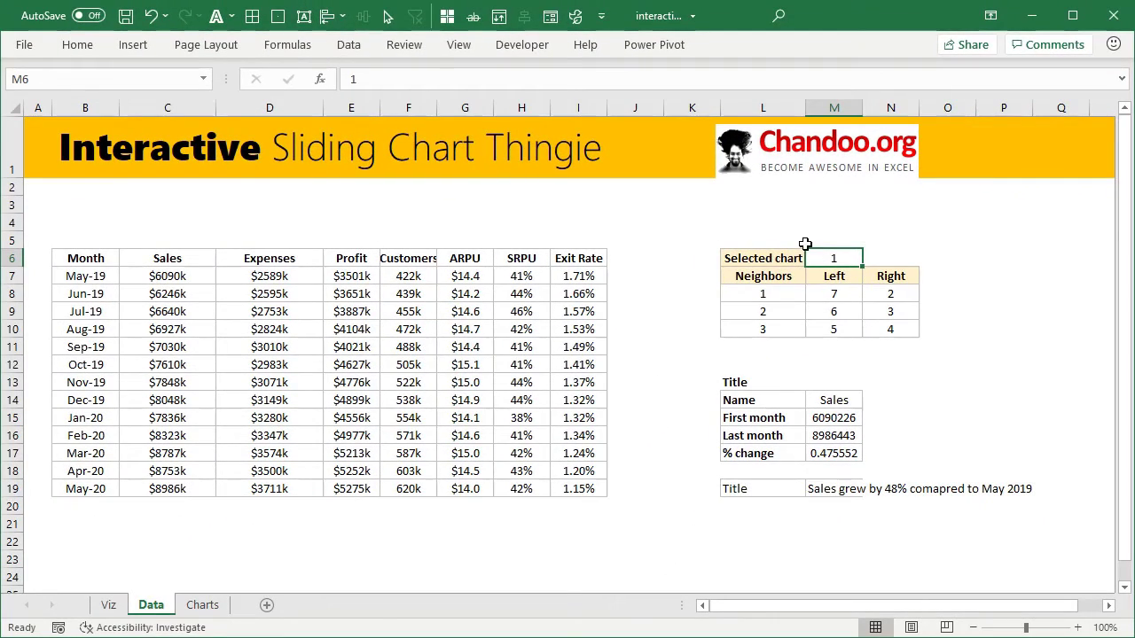
pyautogui.moveTo(772, 255); pyautogui.dragTo(886, 342)
pyautogui.click(837, 293)
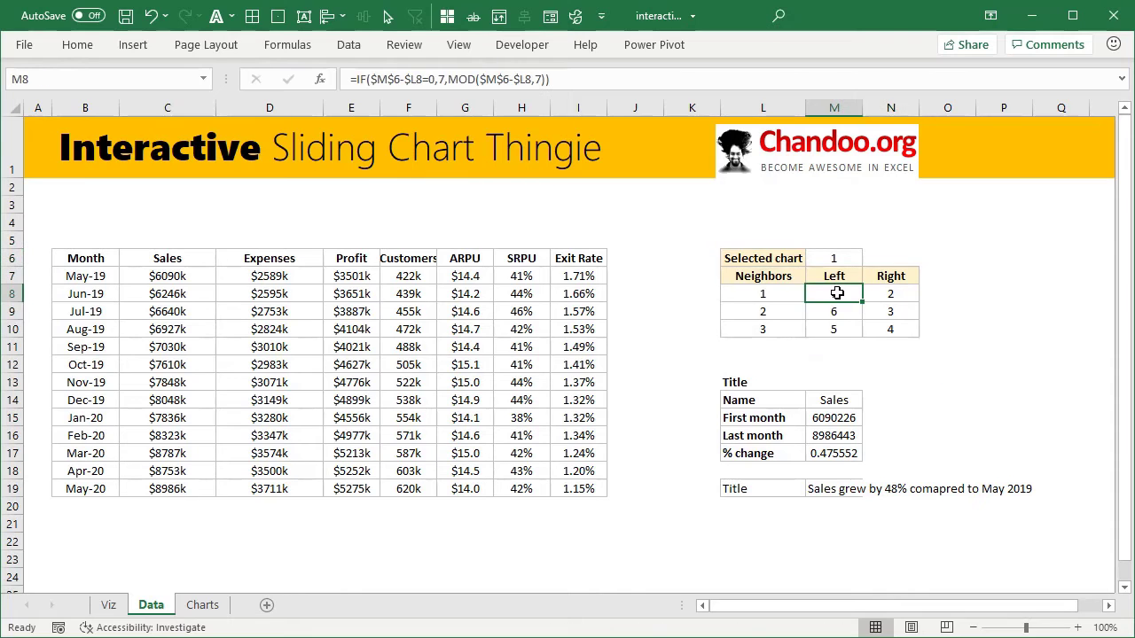
pyautogui.moveTo(837, 292); pyautogui.dragTo(886, 332)
pyautogui.click(848, 258)
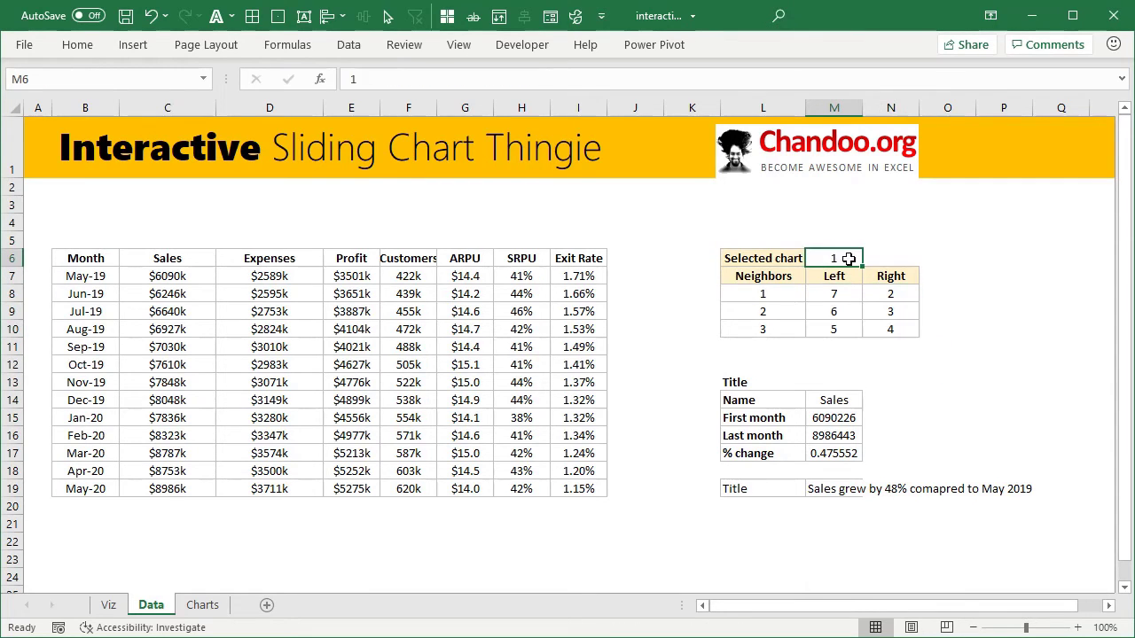
pyautogui.click(962, 291)
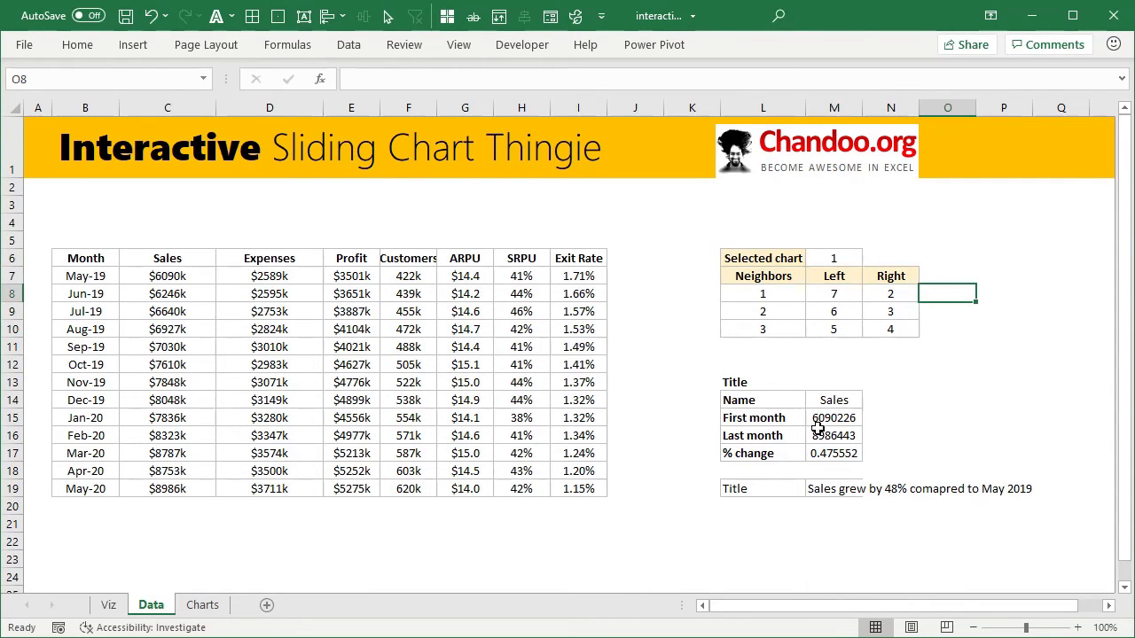
# Step: Inspect the title formula in M19 and the First month, Last month and % change formulas in M15:M17
pyautogui.click(835, 492)
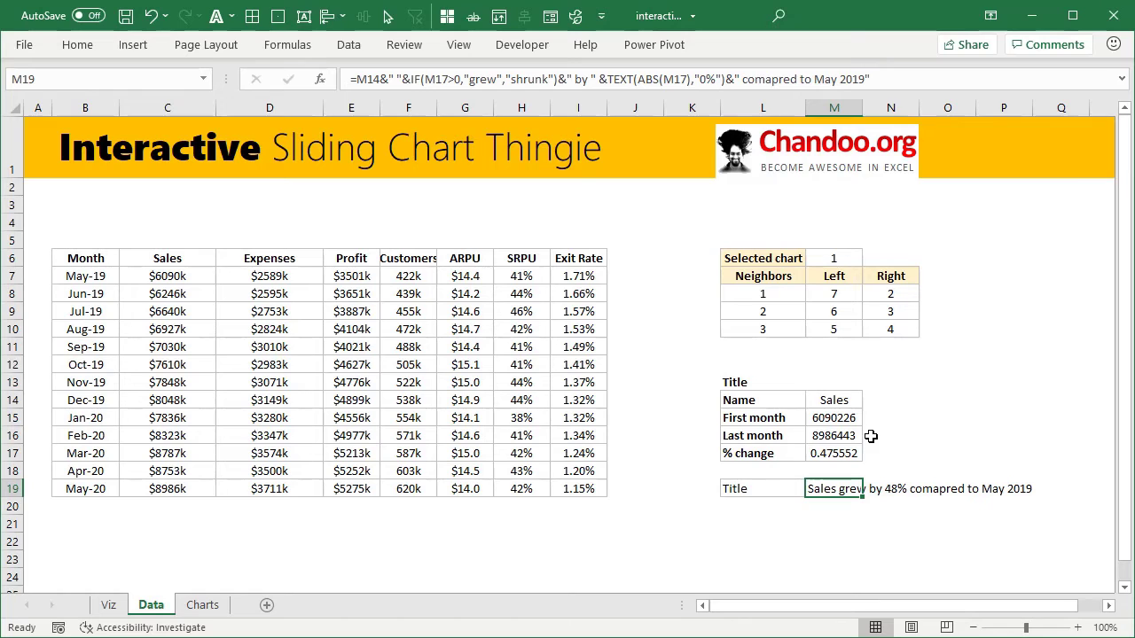
pyautogui.press('F2')
pyautogui.press('Escape')
pyautogui.click(847, 415)
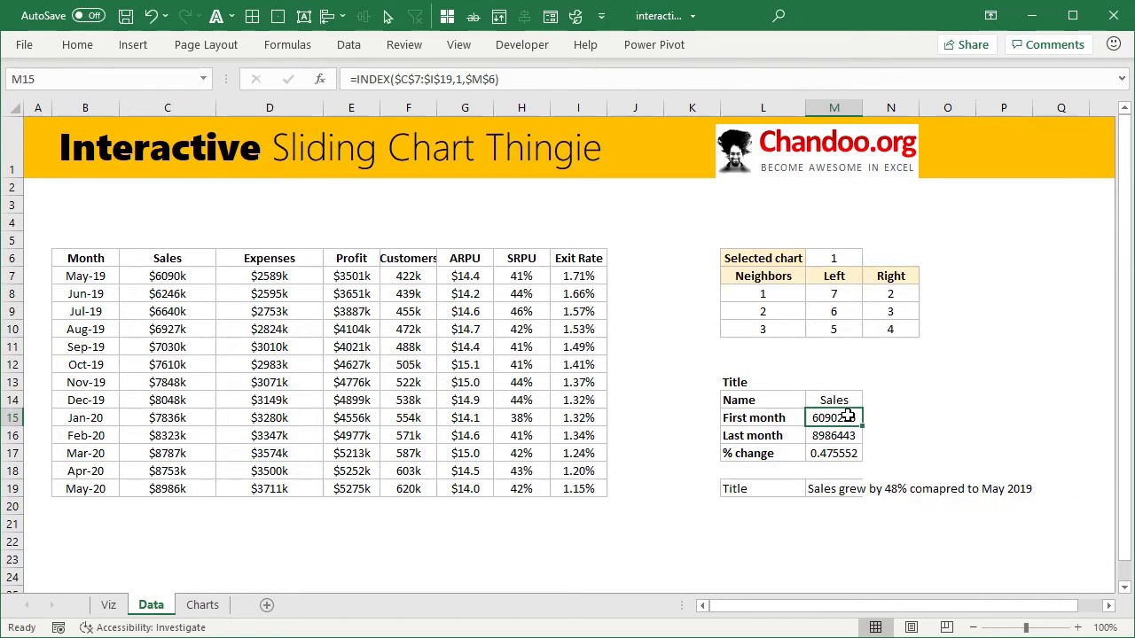
pyautogui.click(849, 435)
pyautogui.click(858, 458)
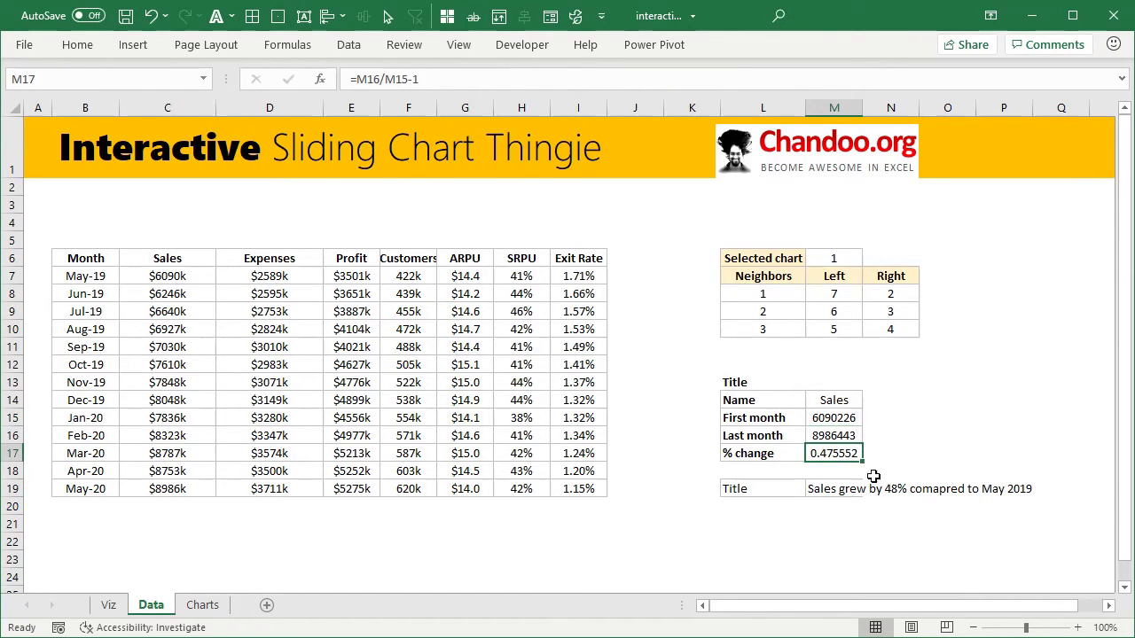
# Step: Inspect the formula in M19 that combines the metric name, grew or shrunk, and the % change into the title
pyautogui.click(843, 490)
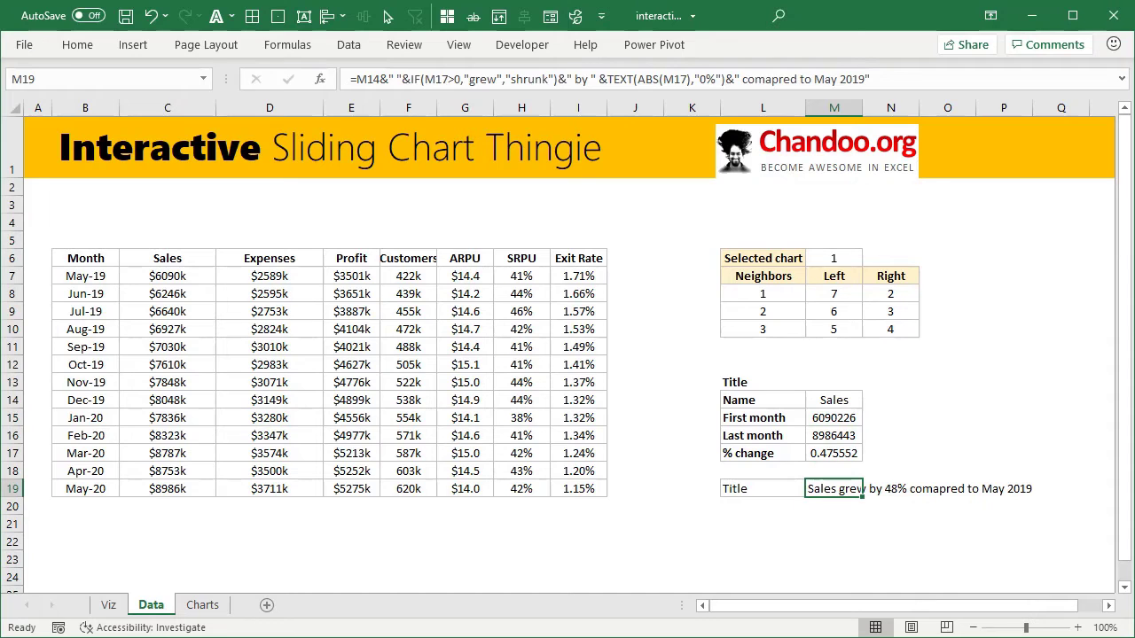
pyautogui.click(151, 510)
pyautogui.click(266, 506)
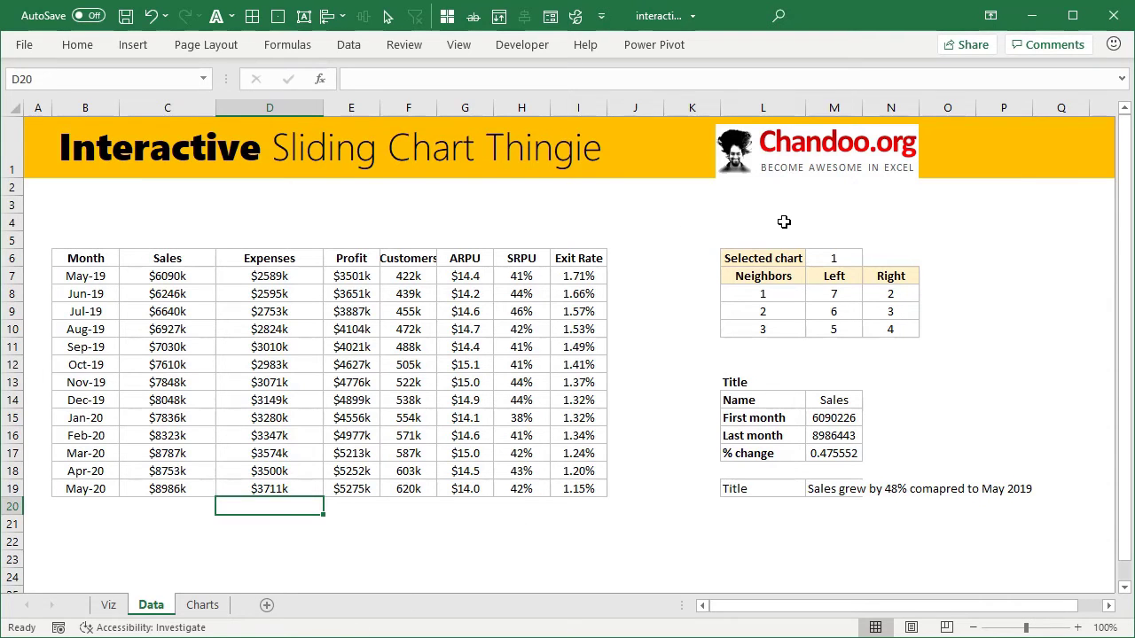
# Step: Review all the charts stacked on the Charts sheet, from Sales to Exit Rate, against Selected chart cell M6 and the Viz display
pyautogui.click(193, 605)
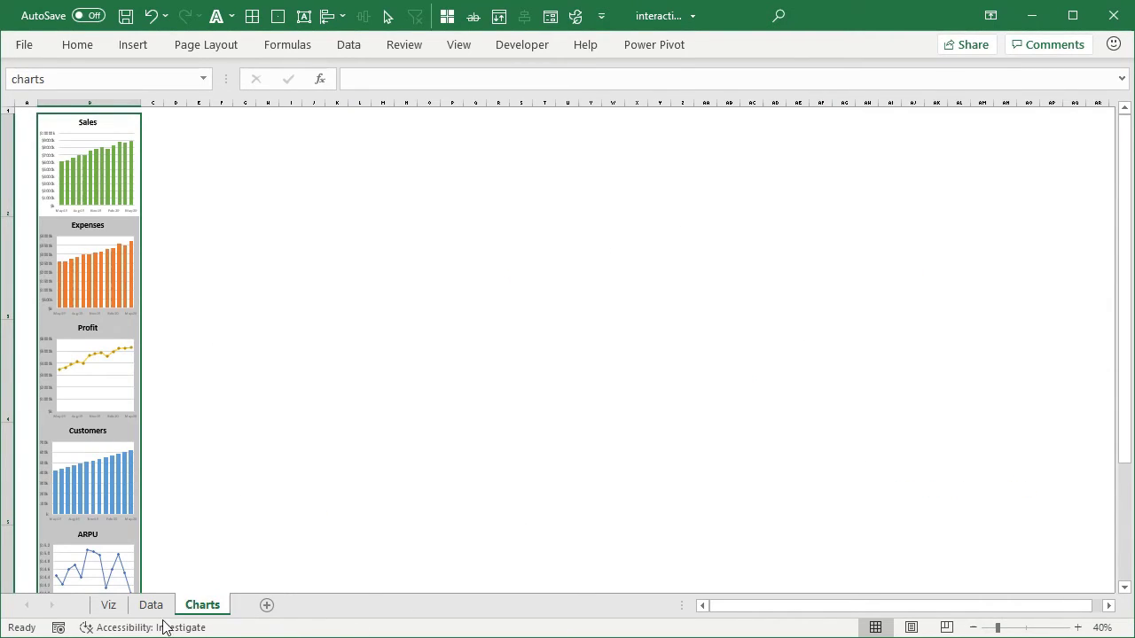
pyautogui.click(151, 604)
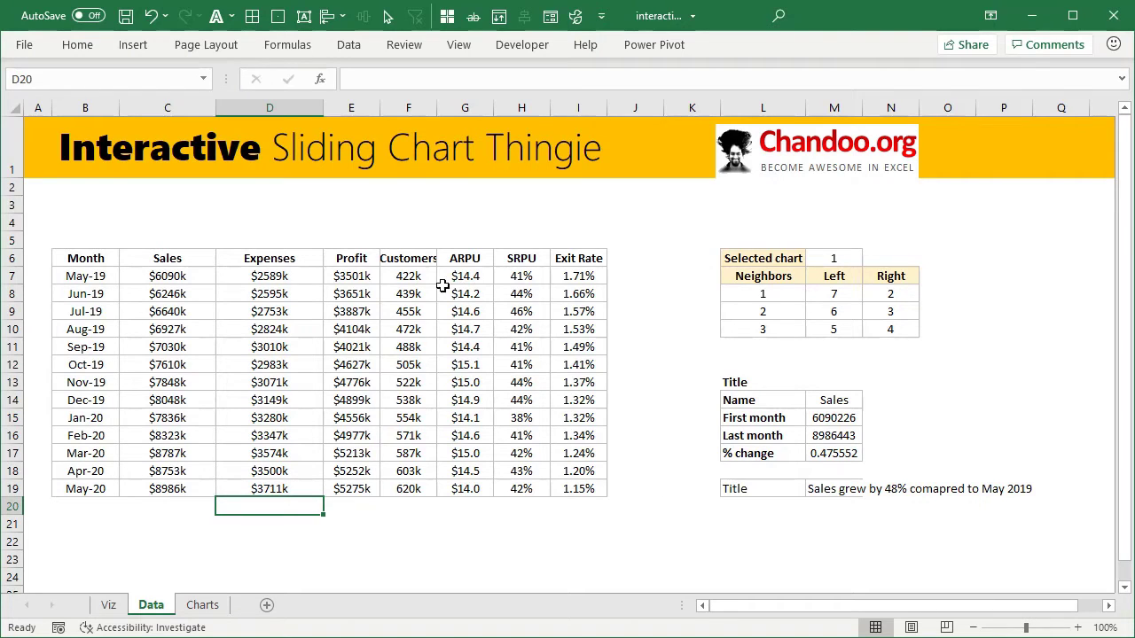
pyautogui.click(191, 538)
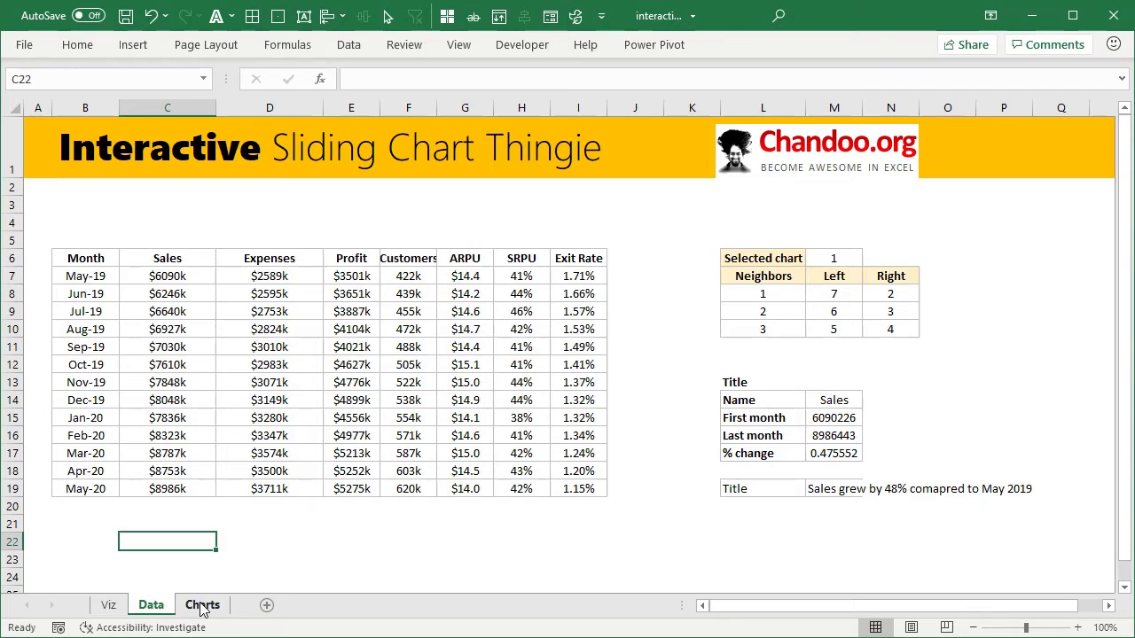
pyautogui.click(832, 259)
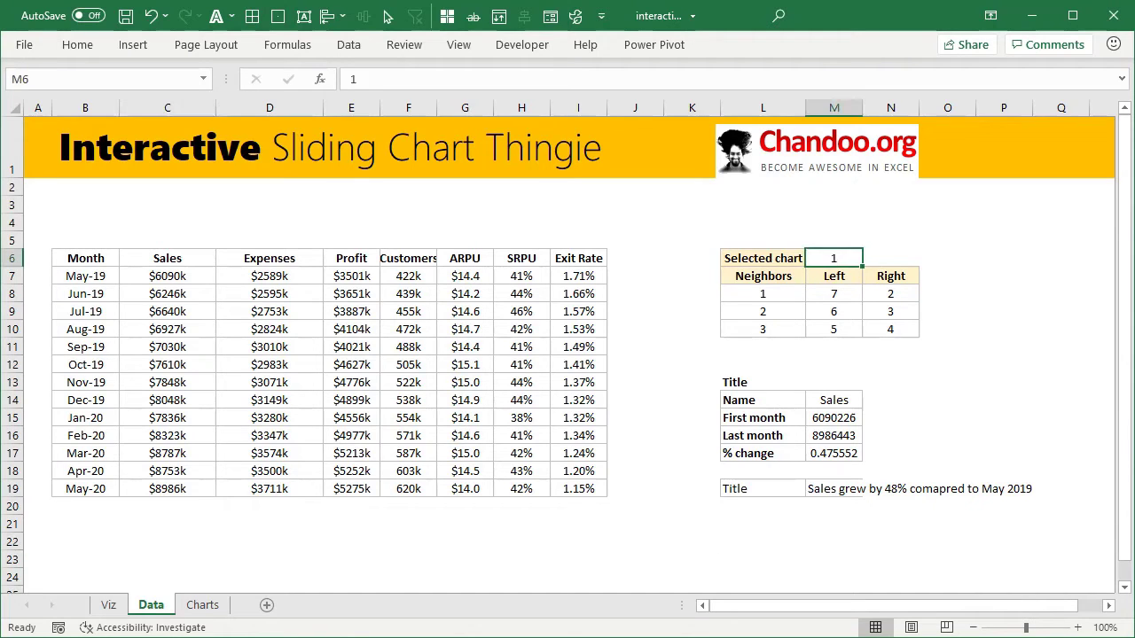
pyautogui.click(215, 610)
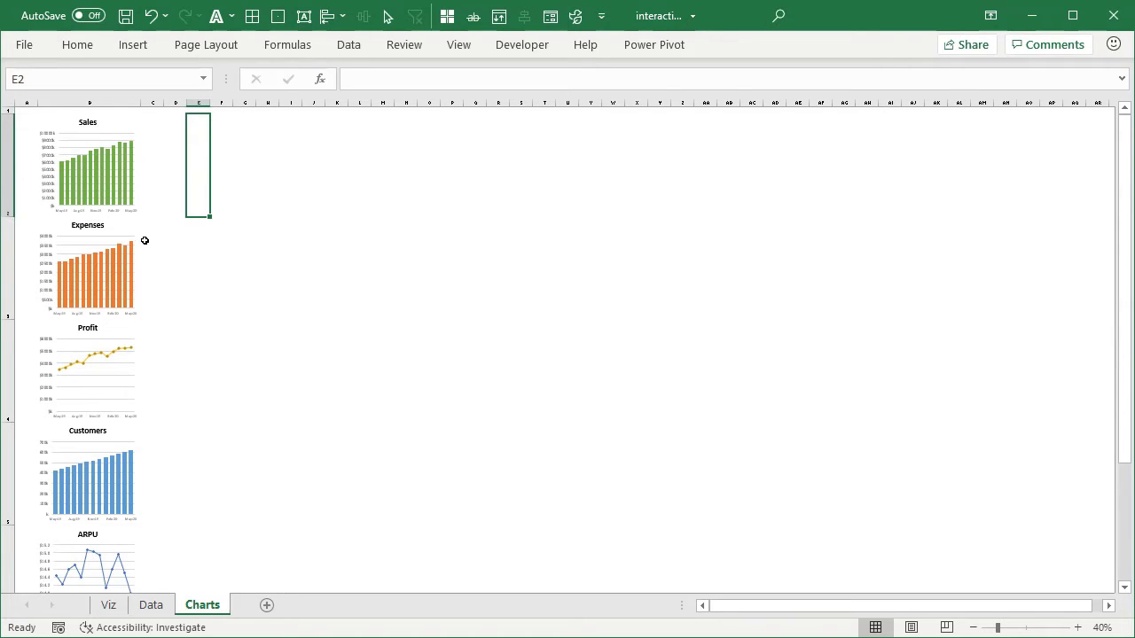
pyautogui.scroll(-2, 152, 309)
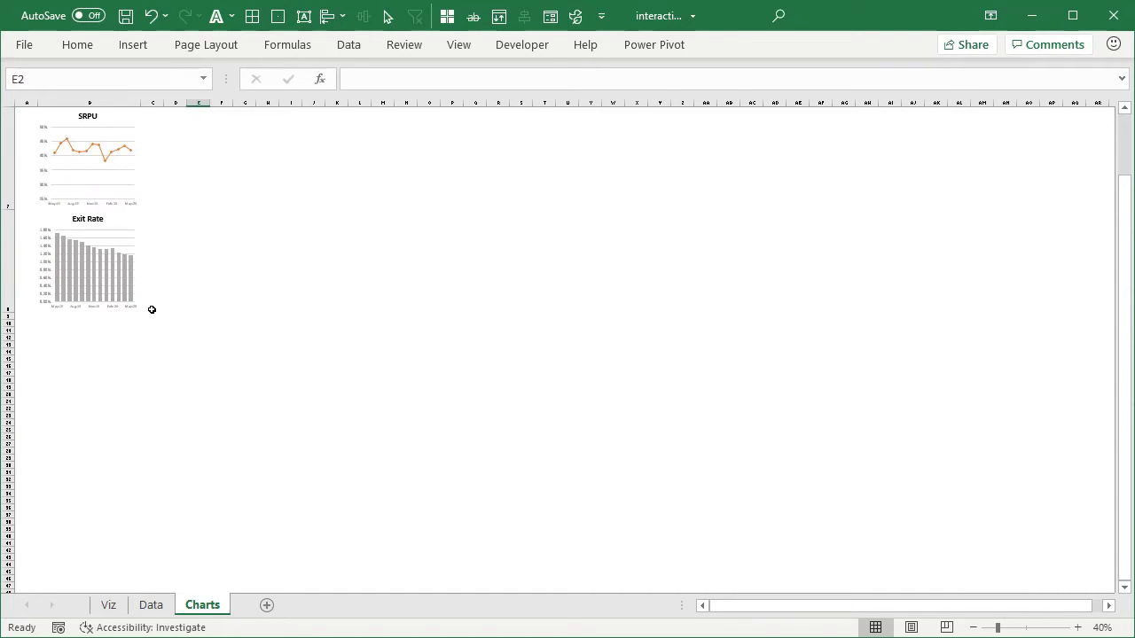
pyautogui.scroll(2, 146, 338)
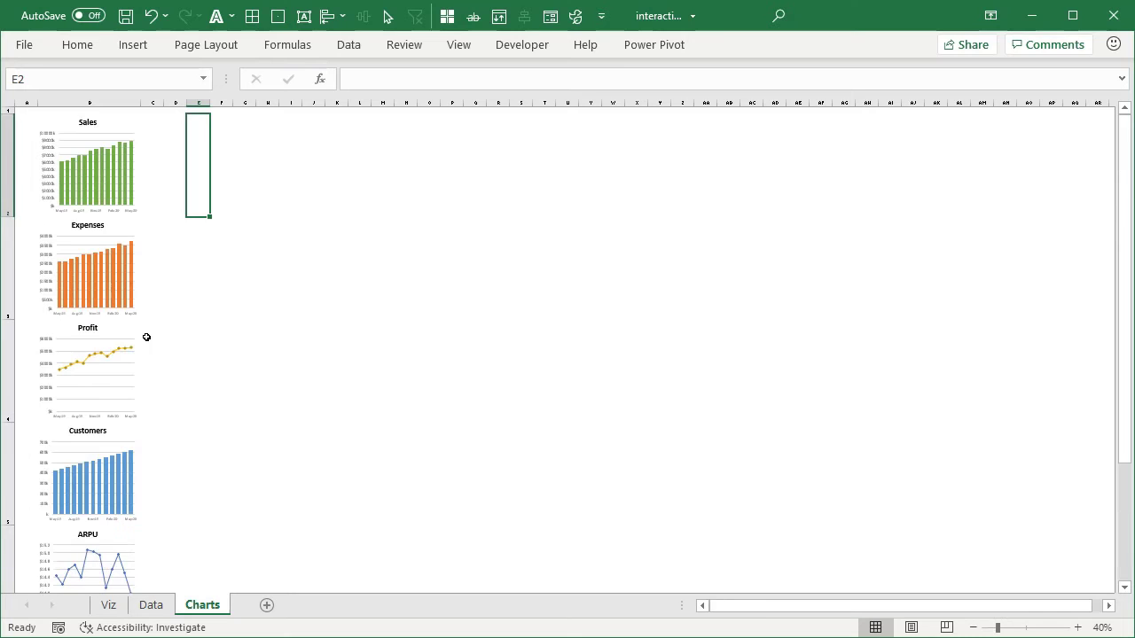
pyautogui.click(108, 606)
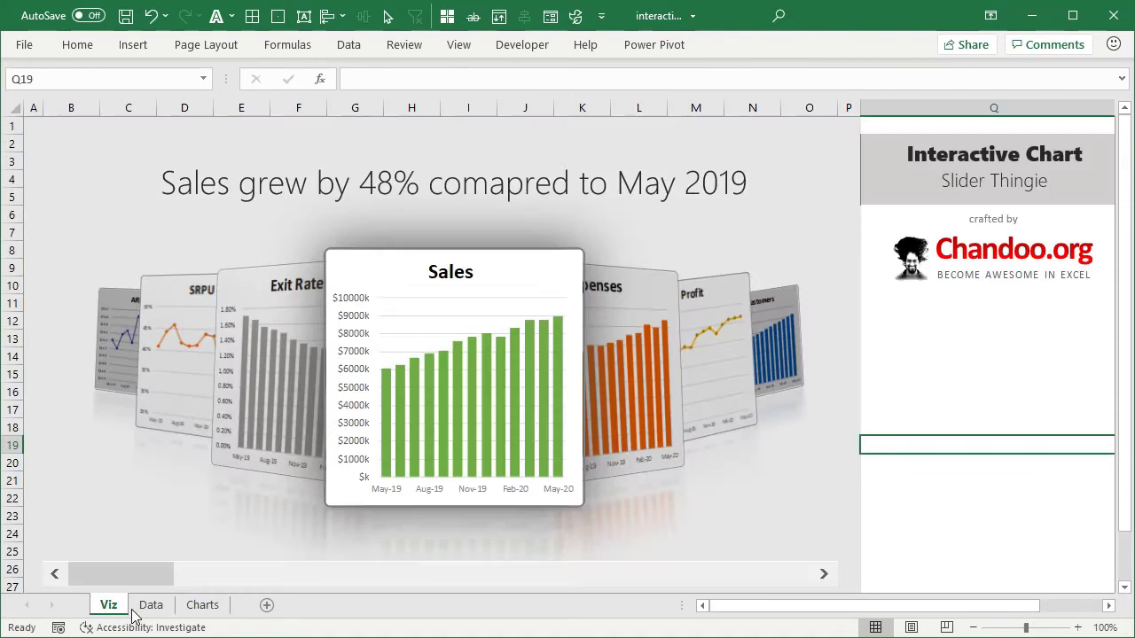
# Step: Open the Name Manager from the Data sheet and inspect the mid.chart reference beside cell M6
pyautogui.click(163, 608)
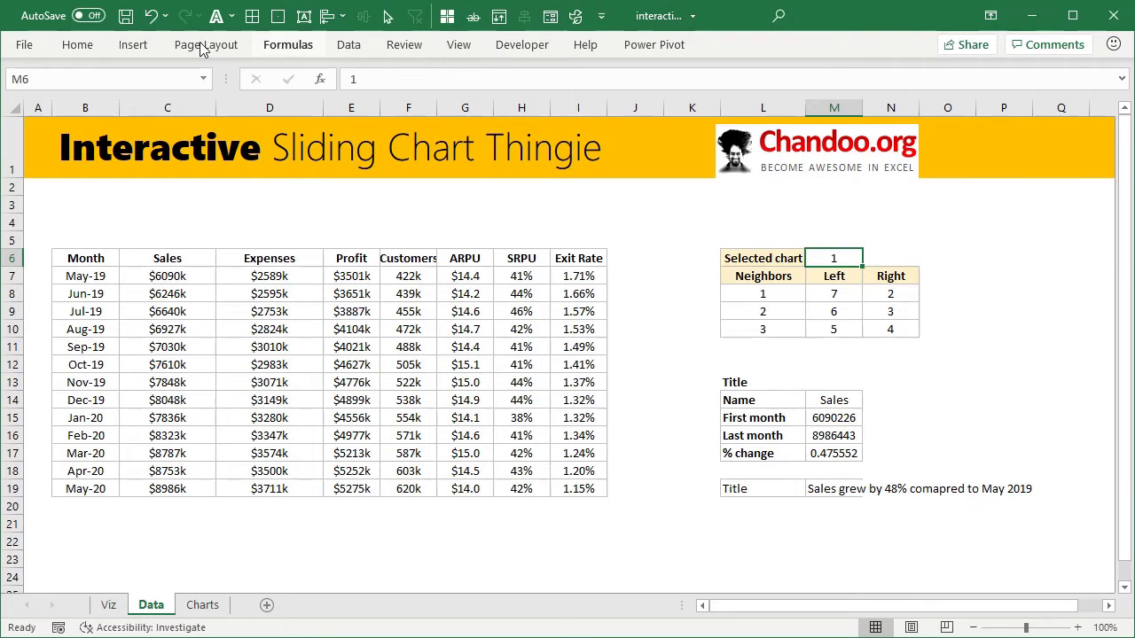
pyautogui.click(288, 44)
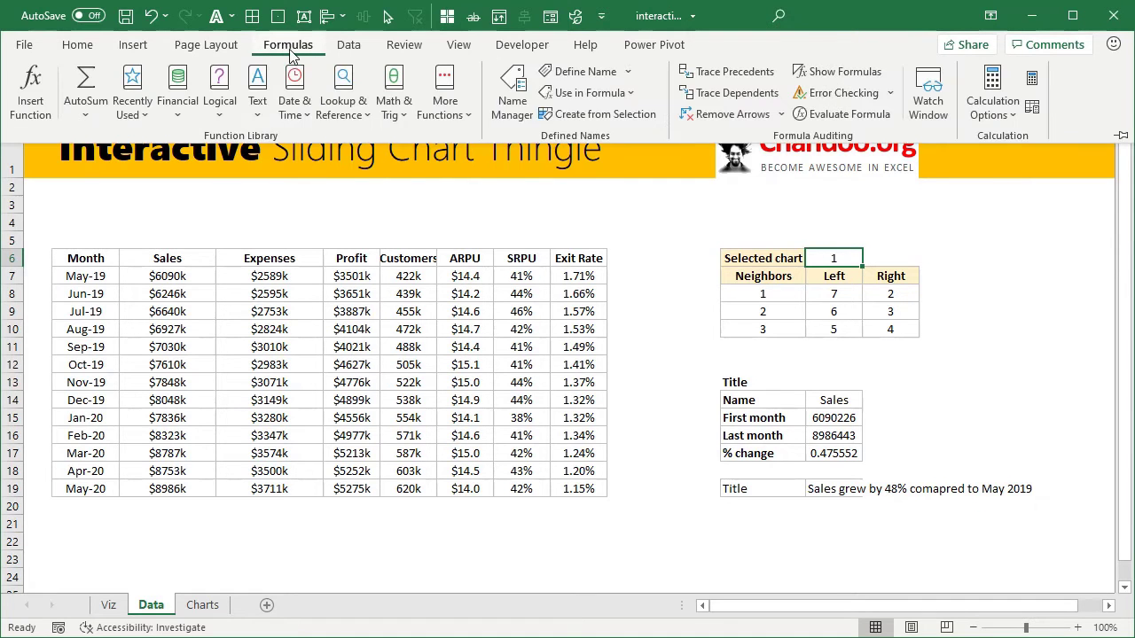
pyautogui.click(514, 93)
pyautogui.click(439, 263)
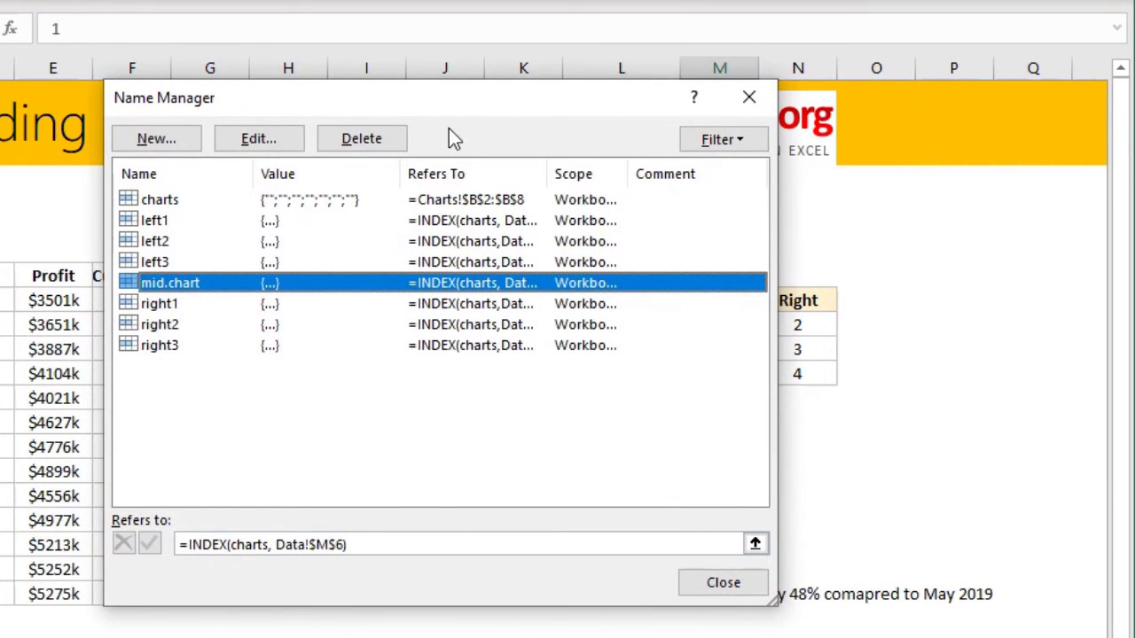
pyautogui.moveTo(478, 104); pyautogui.dragTo(56, 105)
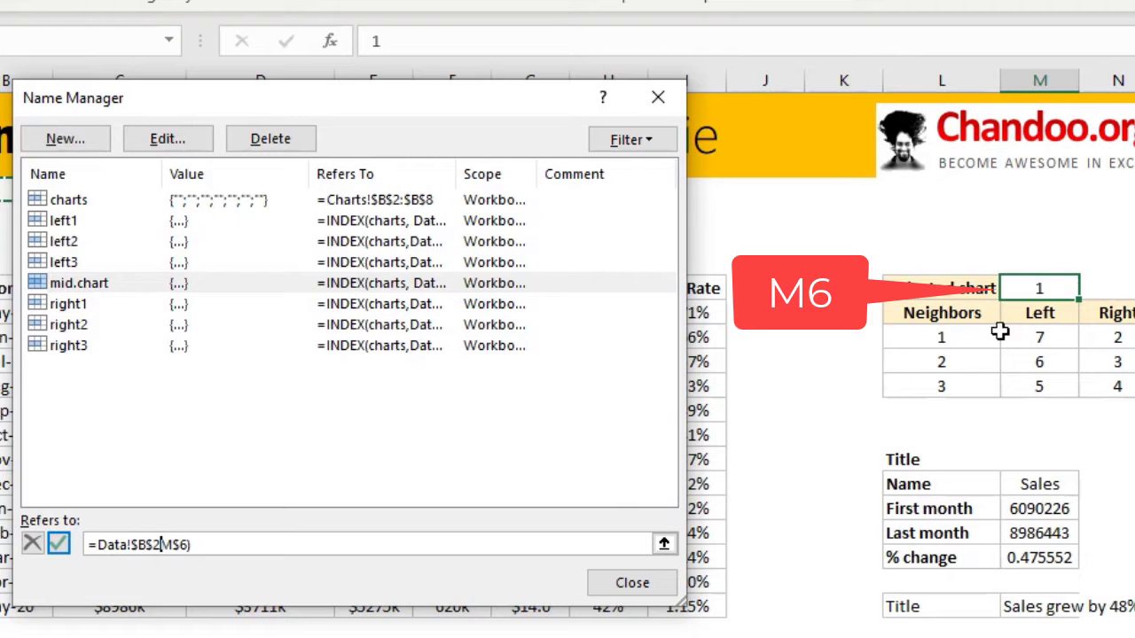
# Step: Discard the accidental edit to mid.chart, inspect the left3, left1 and right1 references, and close the Name Manager
pyautogui.click(84, 266)
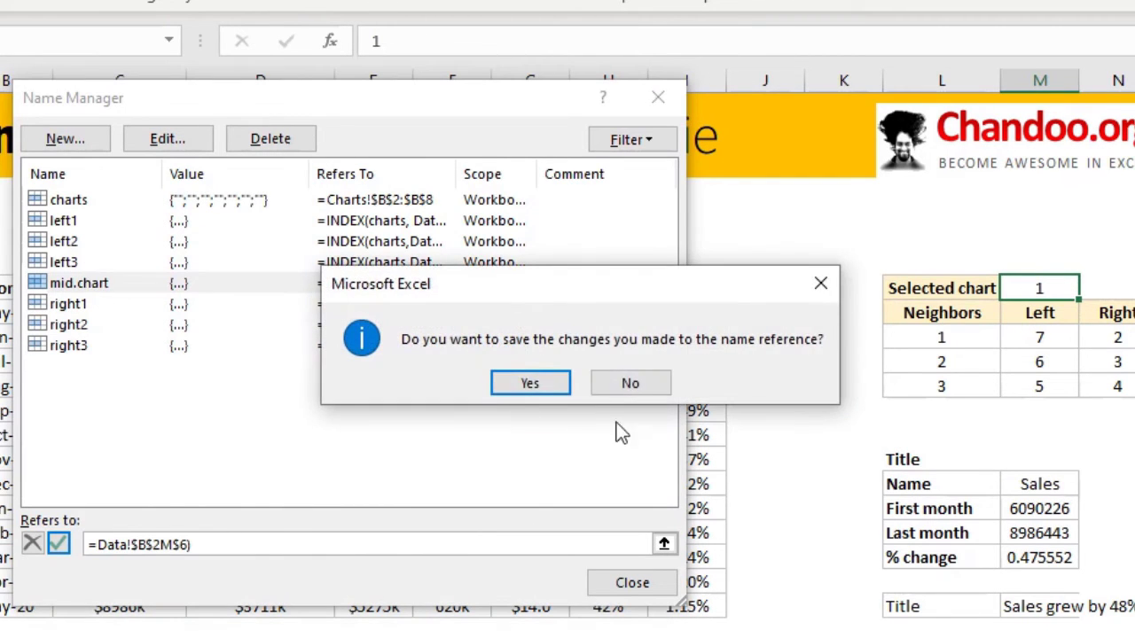
pyautogui.click(631, 387)
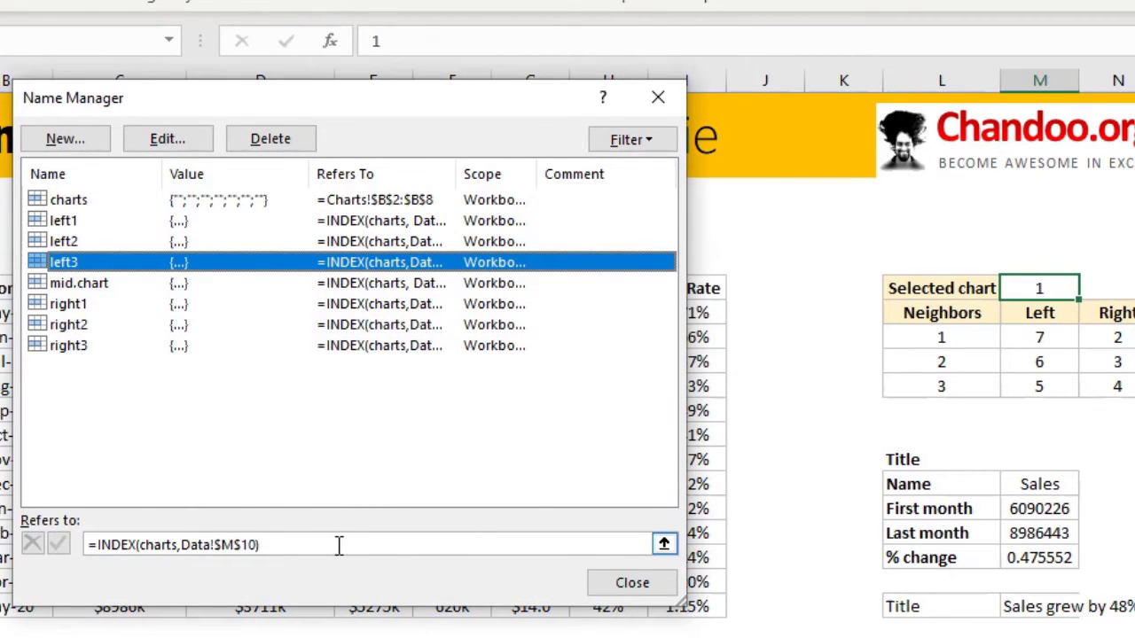
pyautogui.click(65, 224)
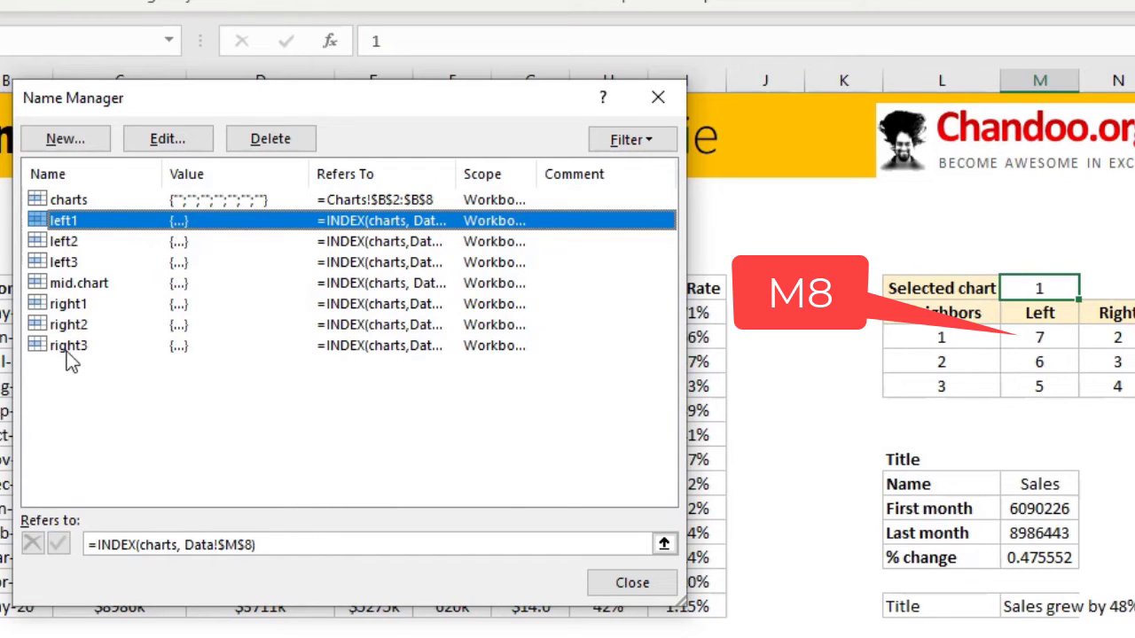
pyautogui.click(81, 306)
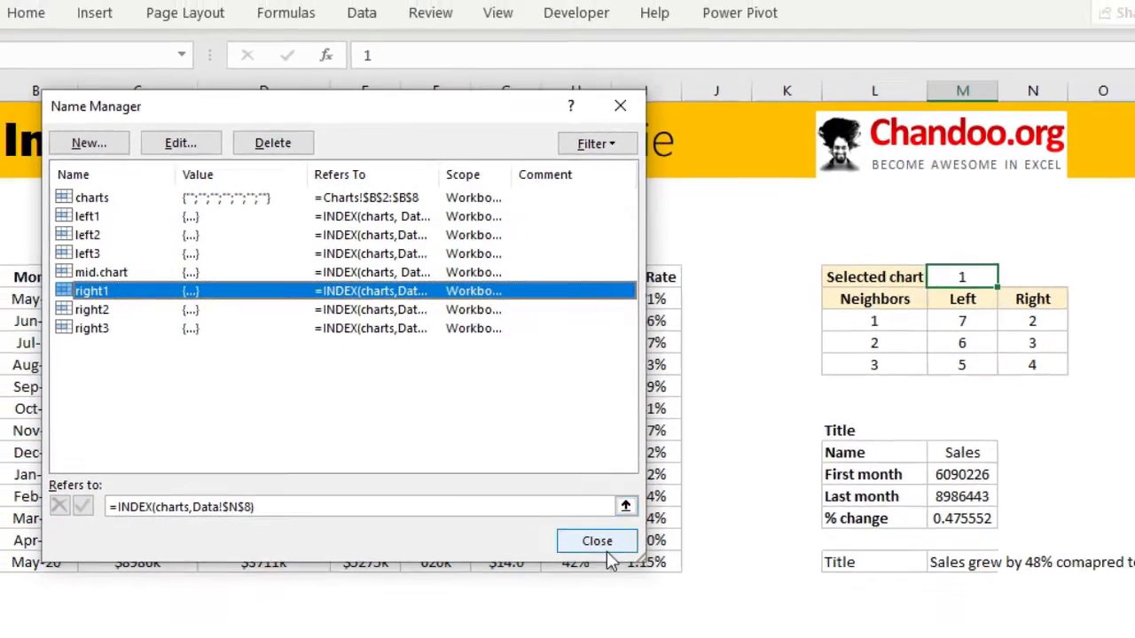
pyautogui.click(632, 582)
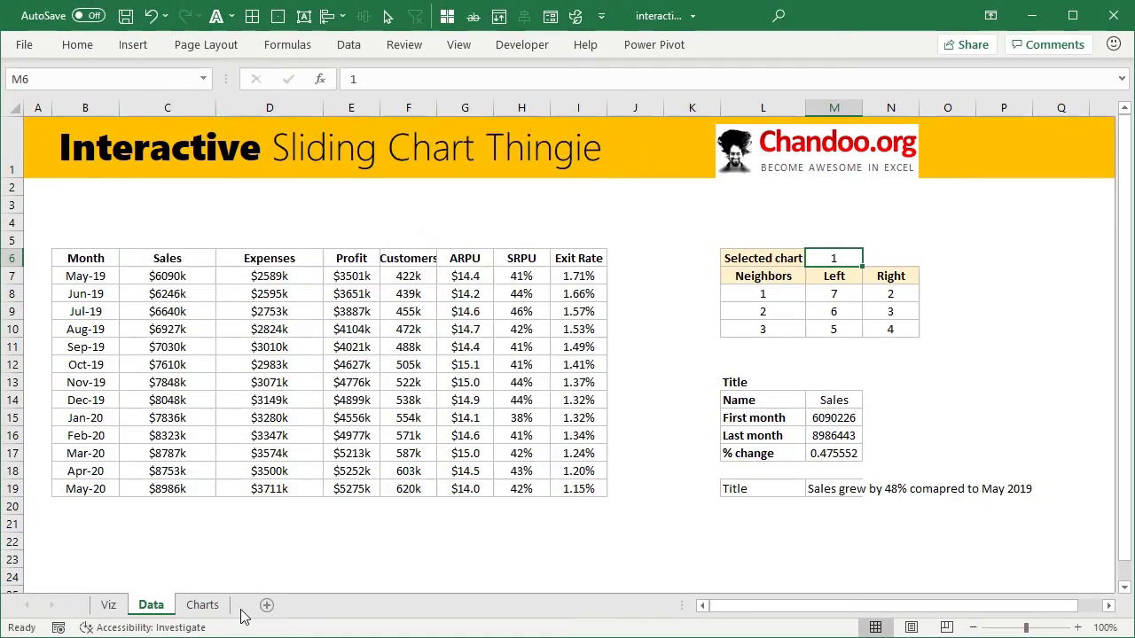
# Step: Check which defined name the middle chart picture on the Viz sheet is linked to
pyautogui.click(109, 607)
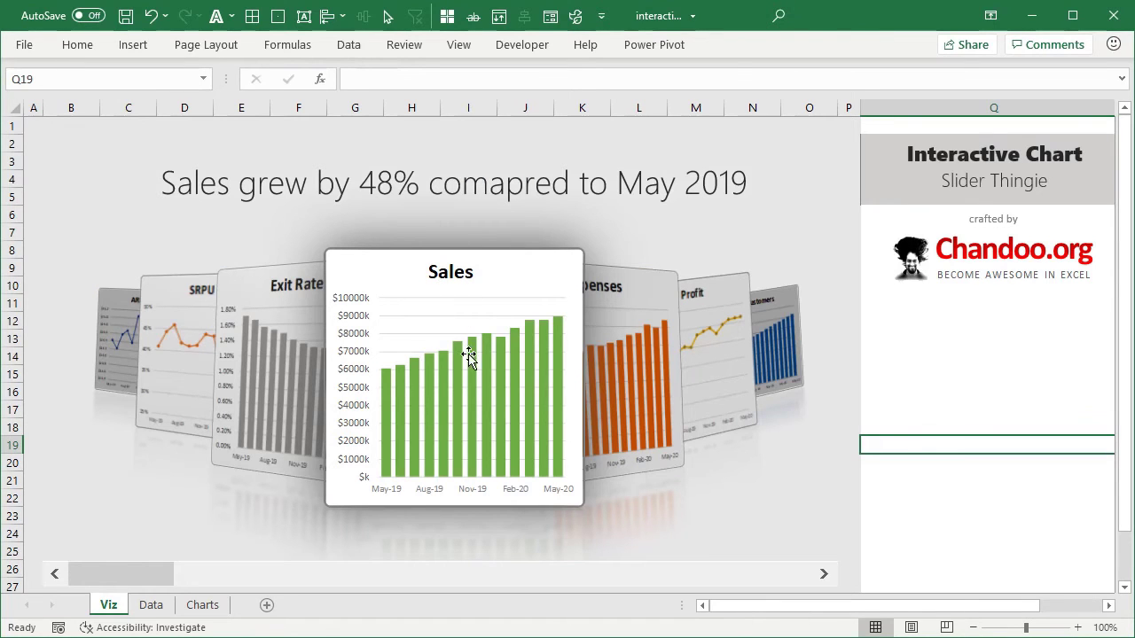
pyautogui.scroll(-8, 474, 410)
pyautogui.scroll(-1, 478, 400)
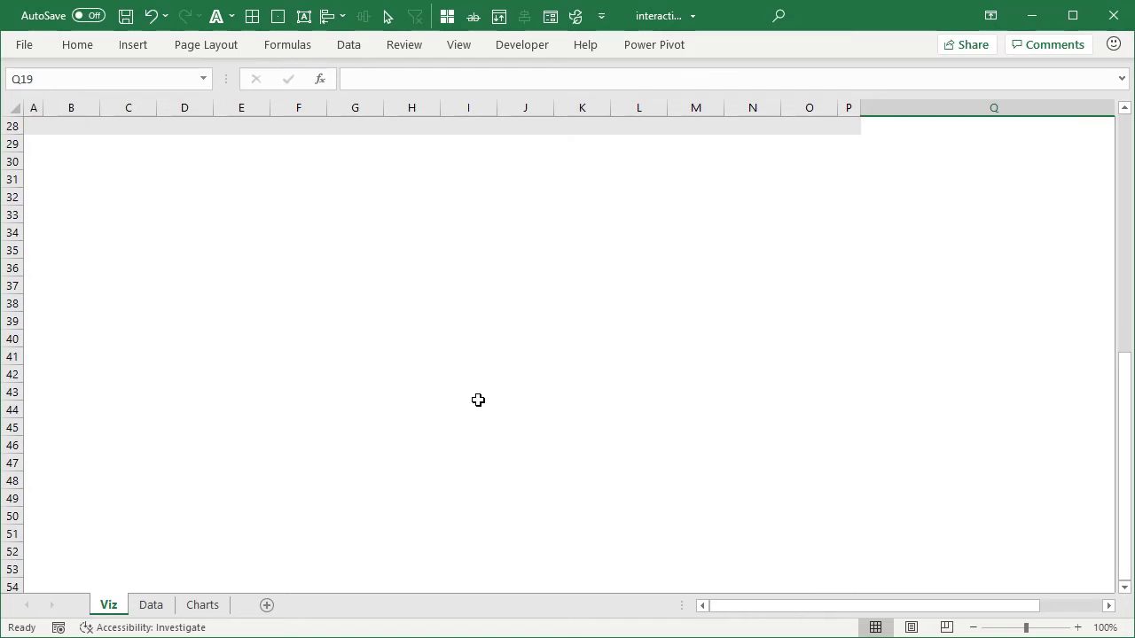
pyautogui.click(417, 318)
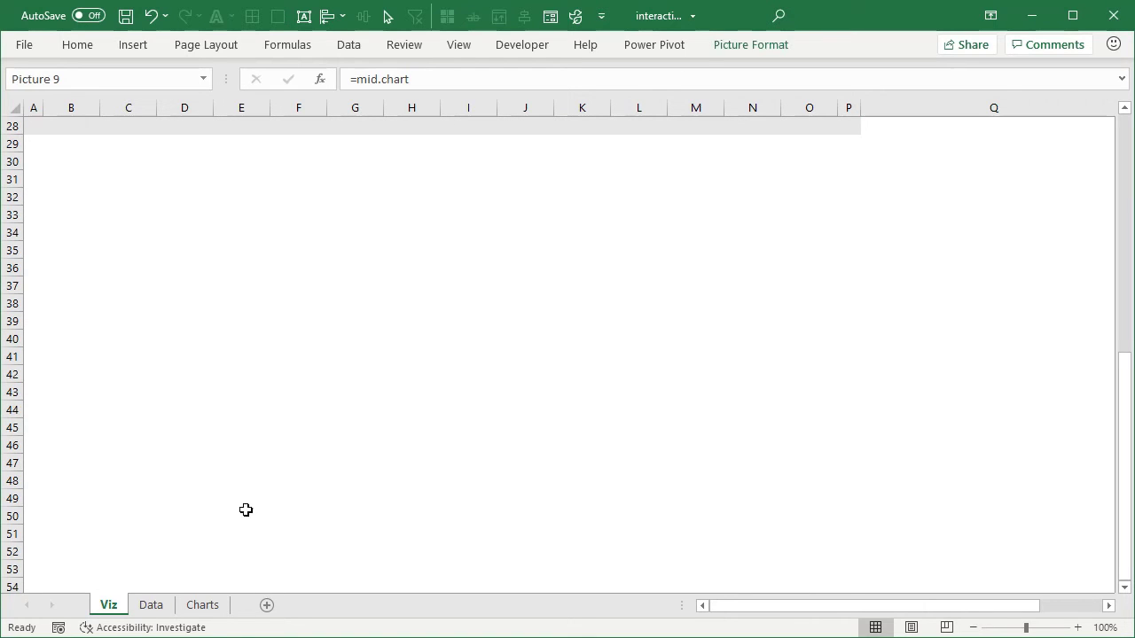
# Step: Copy cell B2 containing the Sales chart on the Charts sheet
pyautogui.click(153, 605)
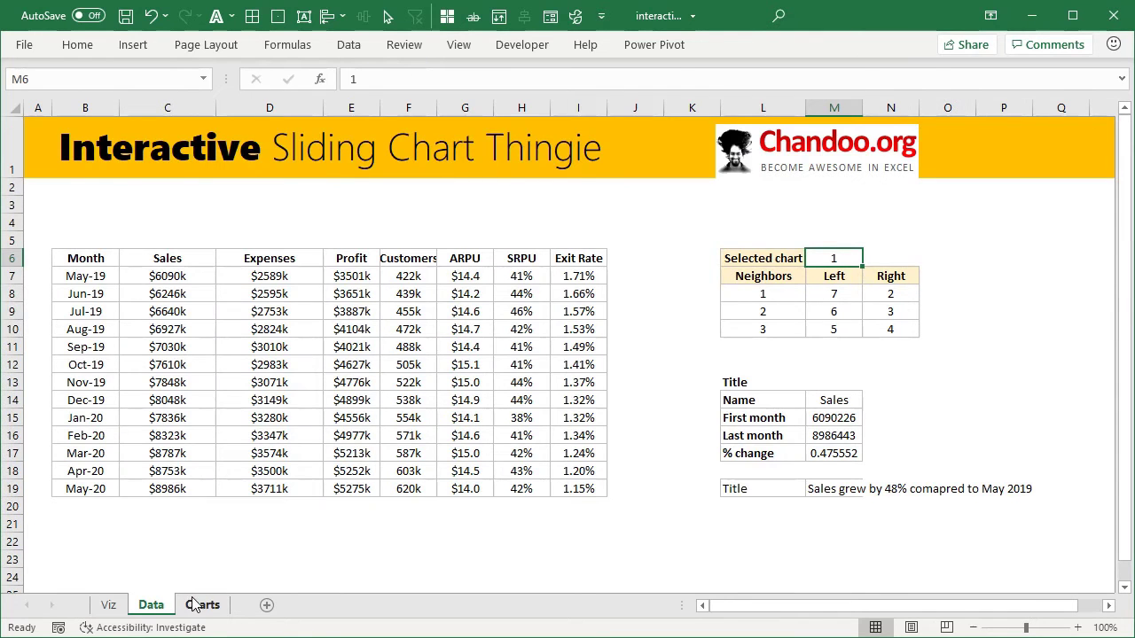
pyautogui.click(197, 605)
pyautogui.click(163, 158)
pyautogui.press('Left')
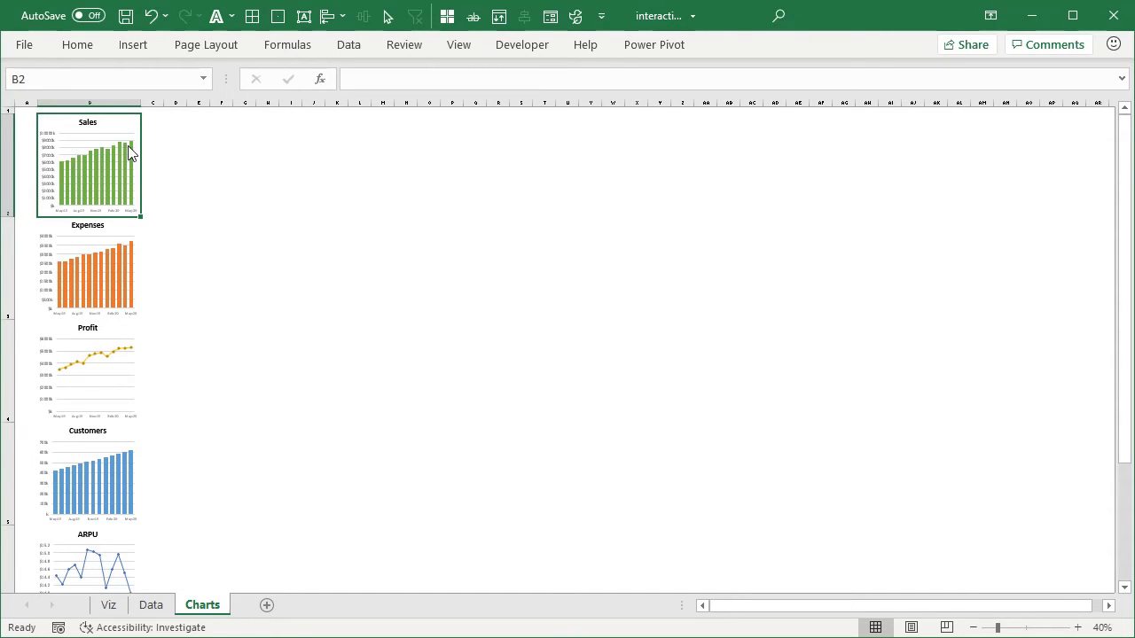
pyautogui.hotkey('ctrl', 'c')
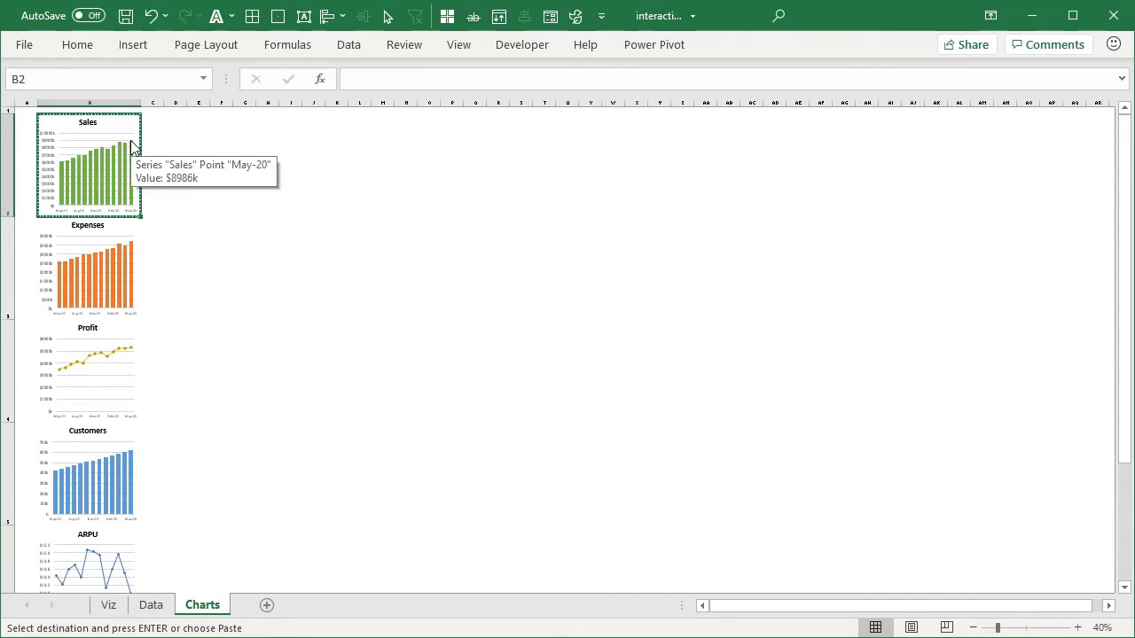
# Step: Paste the copied cell as a linked picture at G47 on the Viz sheet
pyautogui.click(108, 604)
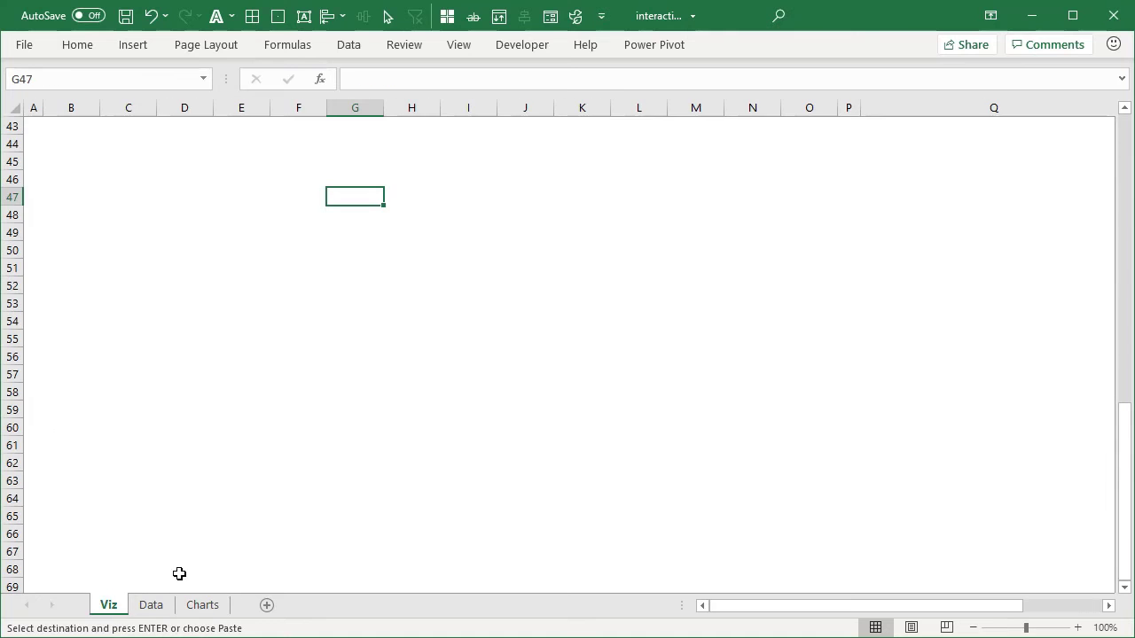
pyautogui.rightClick(362, 196)
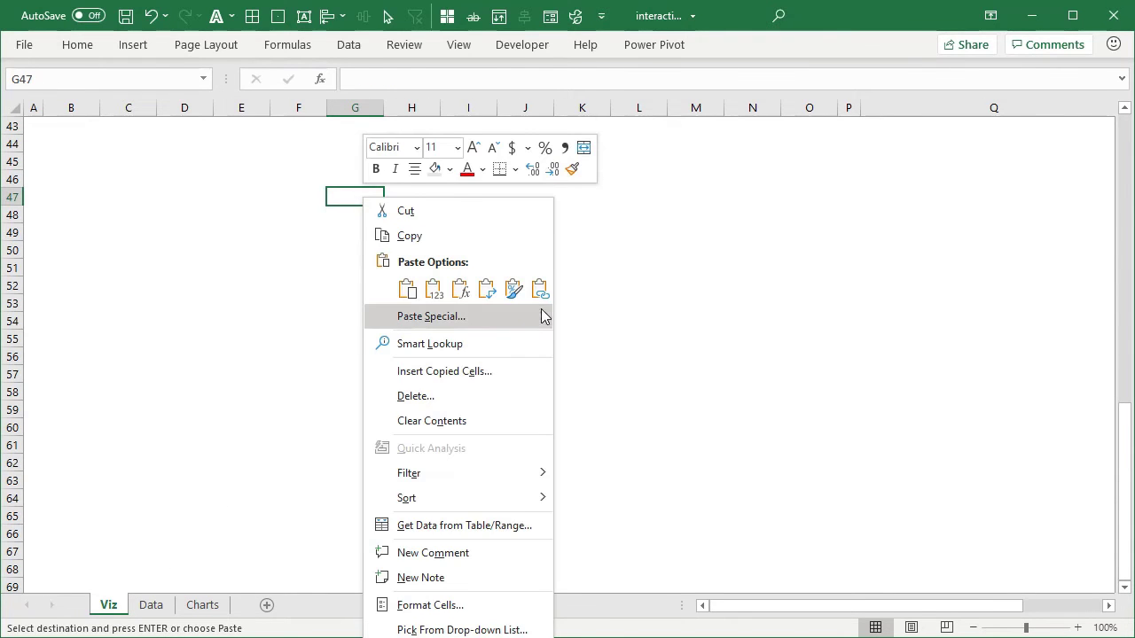
pyautogui.moveTo(539, 314)
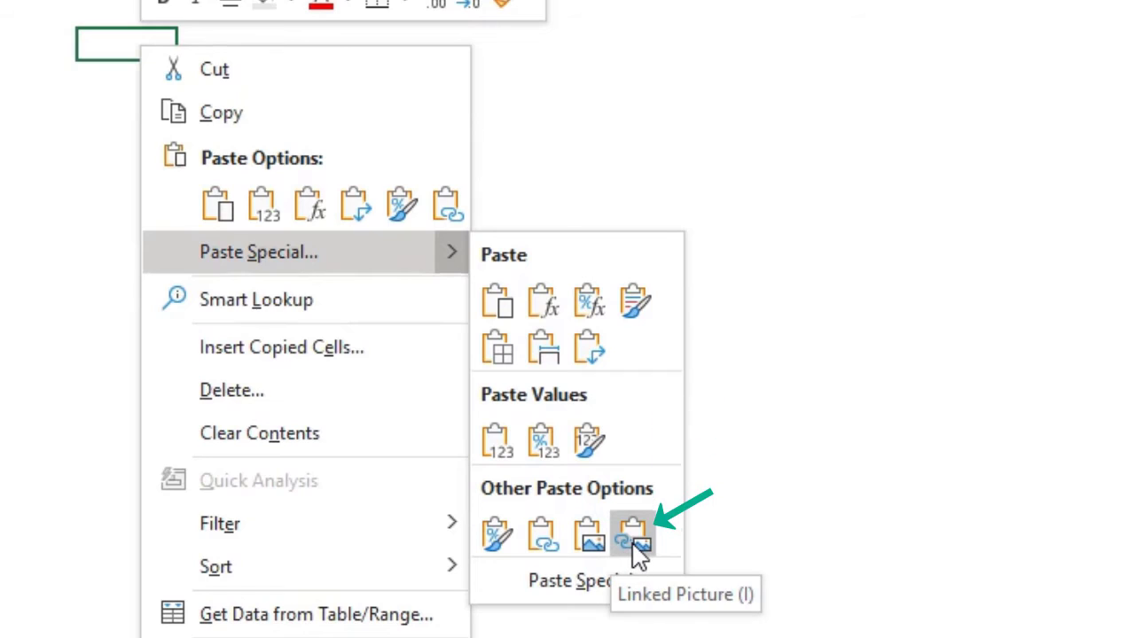
pyautogui.moveTo(638, 545)
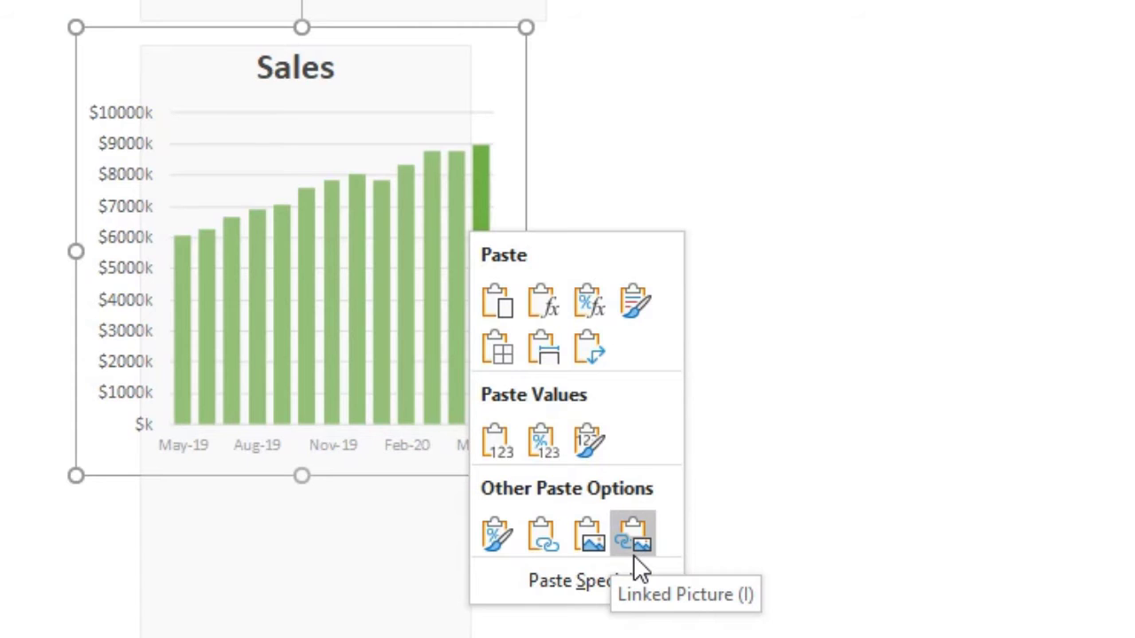
pyautogui.click(634, 557)
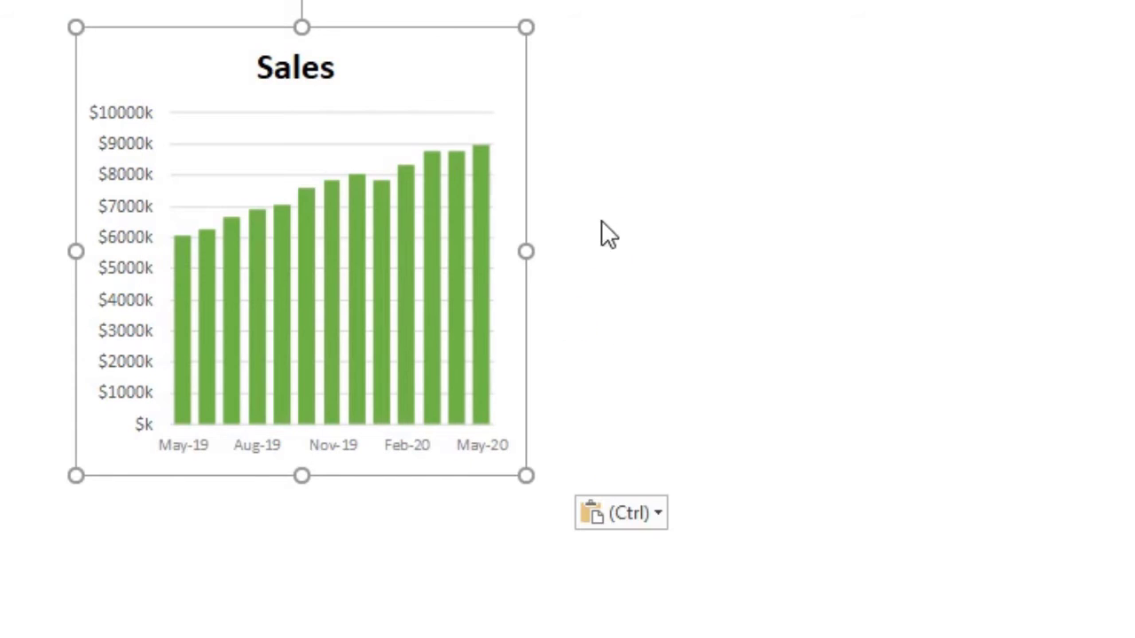
pyautogui.press('Escape')
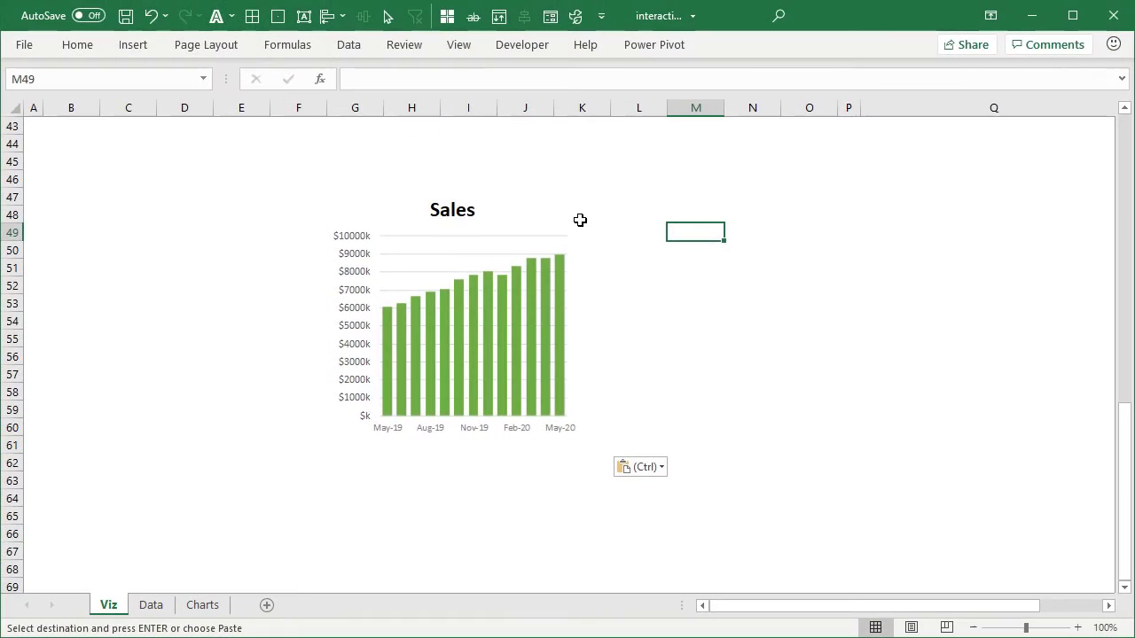
# Step: Change the pasted picture's link formula to =Charts!$B$3 so that it shows the Expenses chart
pyautogui.click(510, 209)
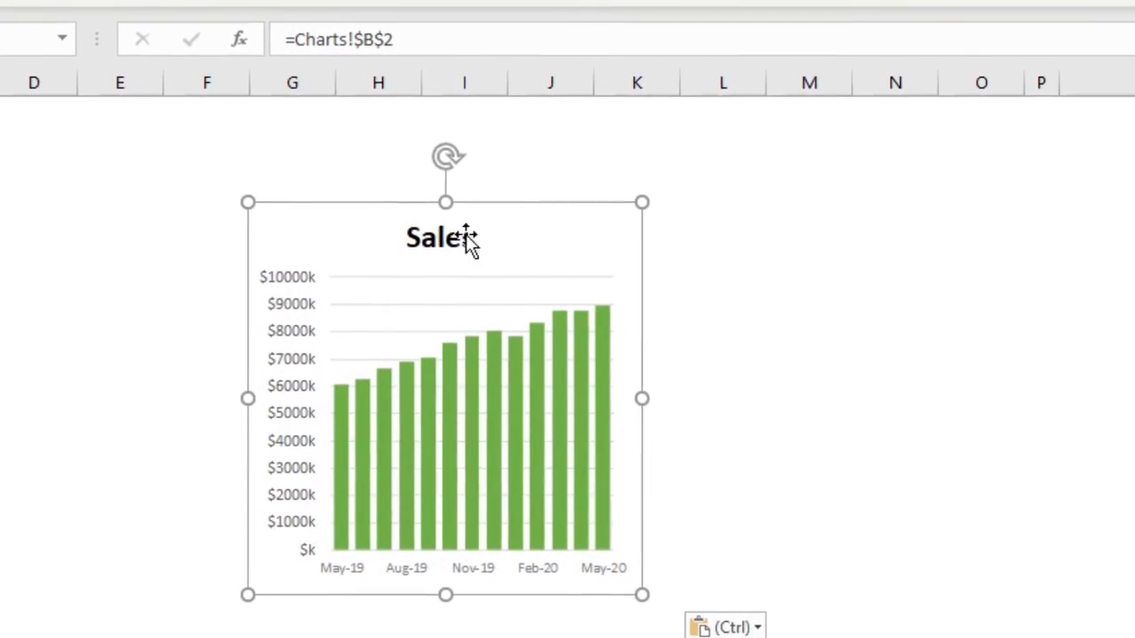
pyautogui.click(464, 38)
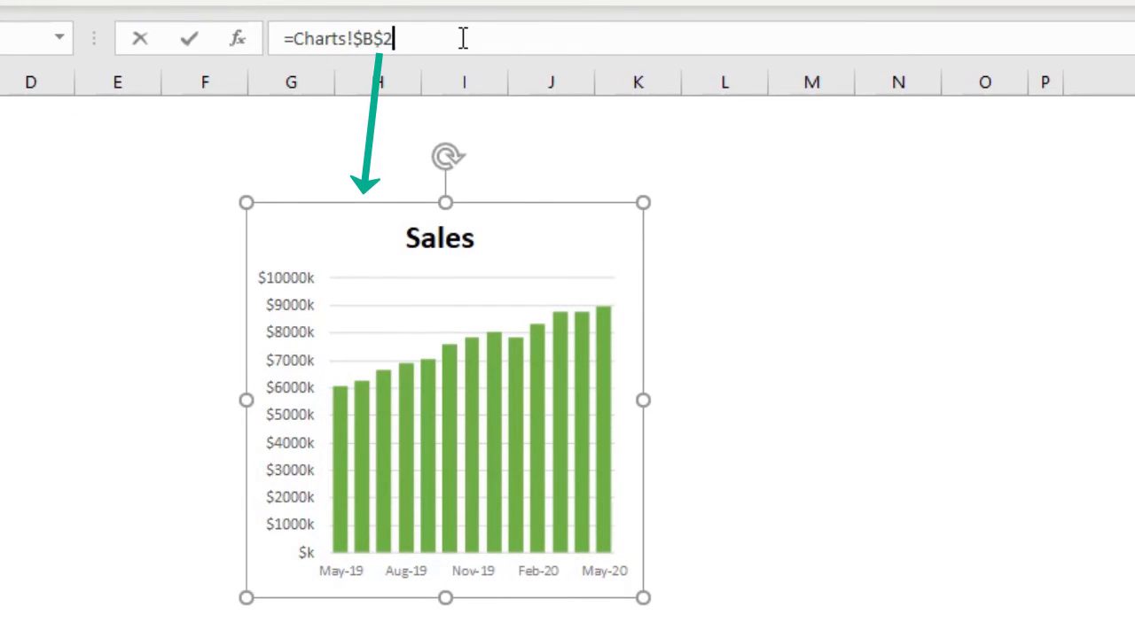
pyautogui.write('3')
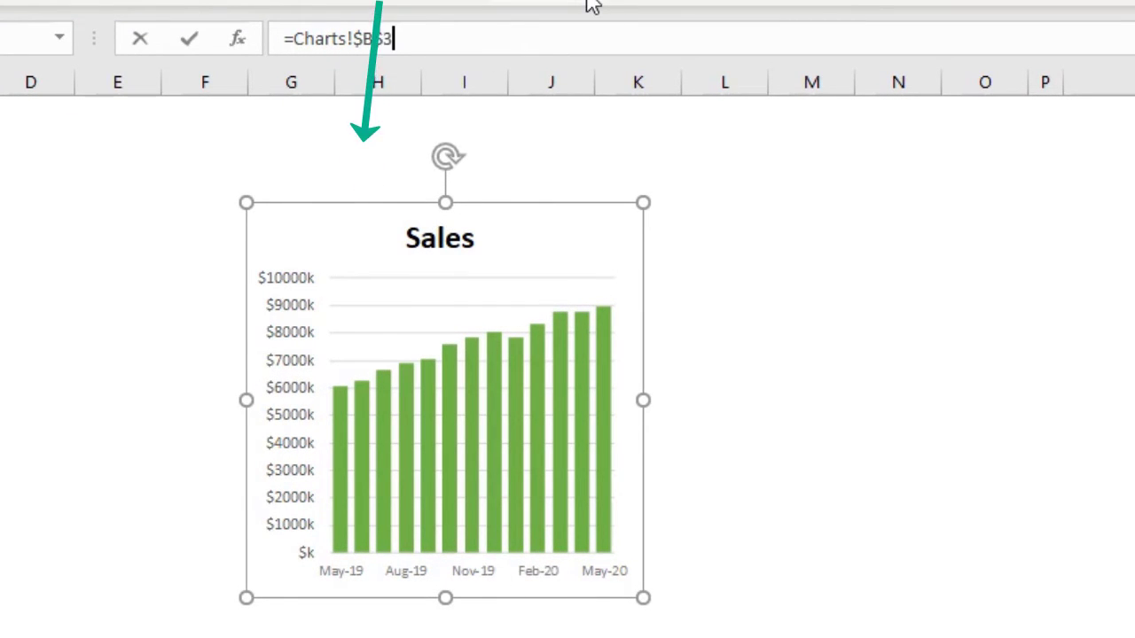
pyautogui.press('Return')
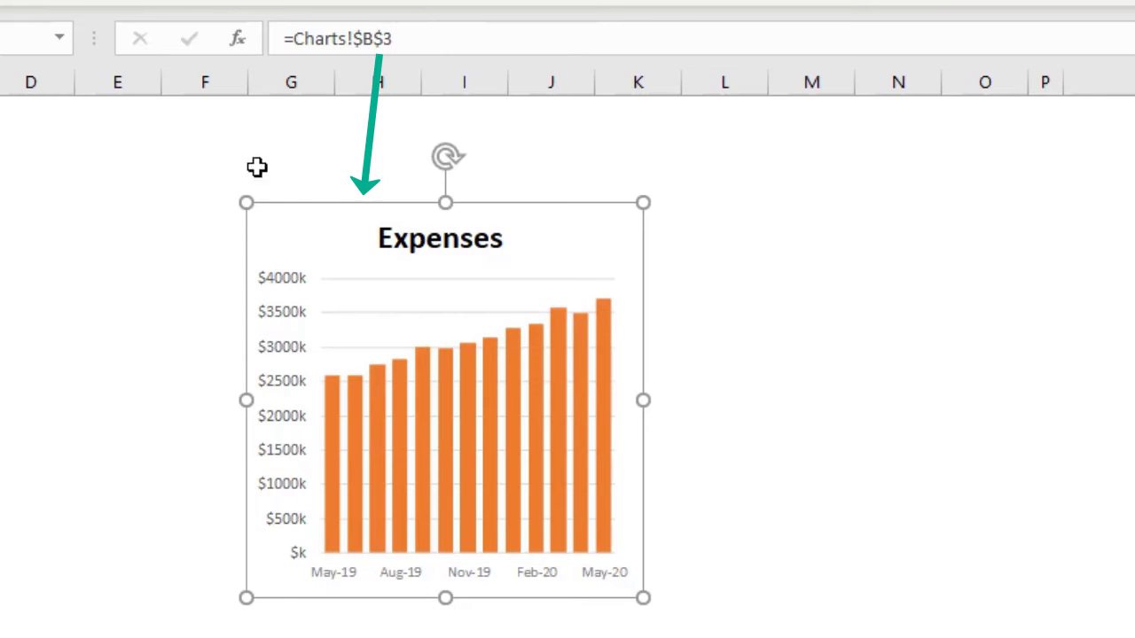
# Step: Change the linked picture's formula to =mid.chart so that it follows the defined name for the middle chart
pyautogui.click(547, 42)
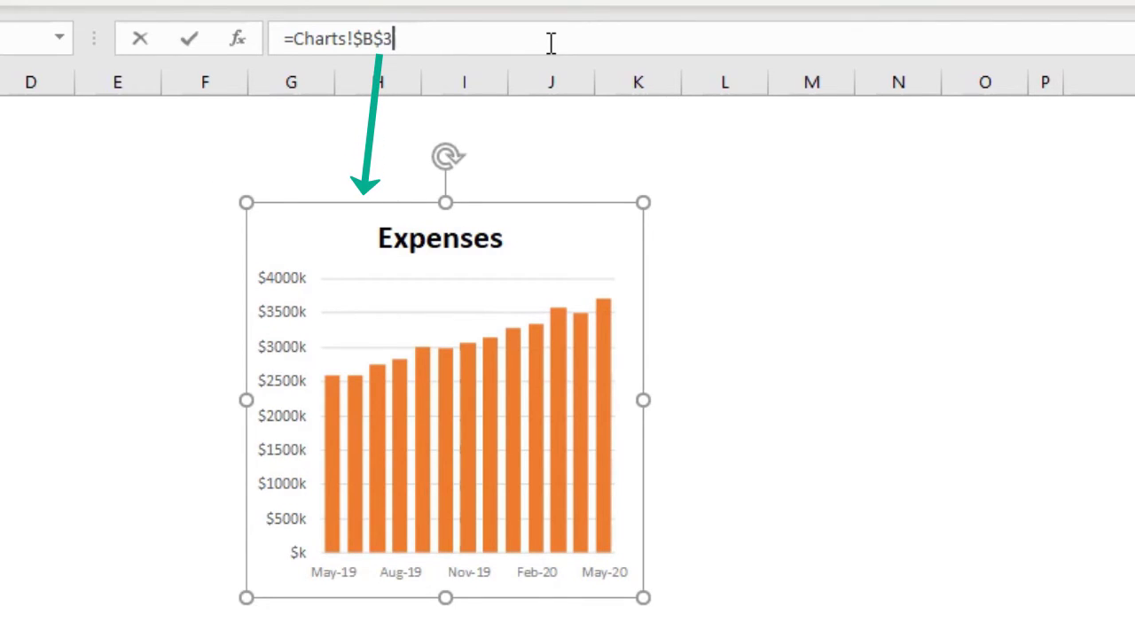
pyautogui.hotkey('shift', 'Home')
pyautogui.hotkey('shift', 'Right')
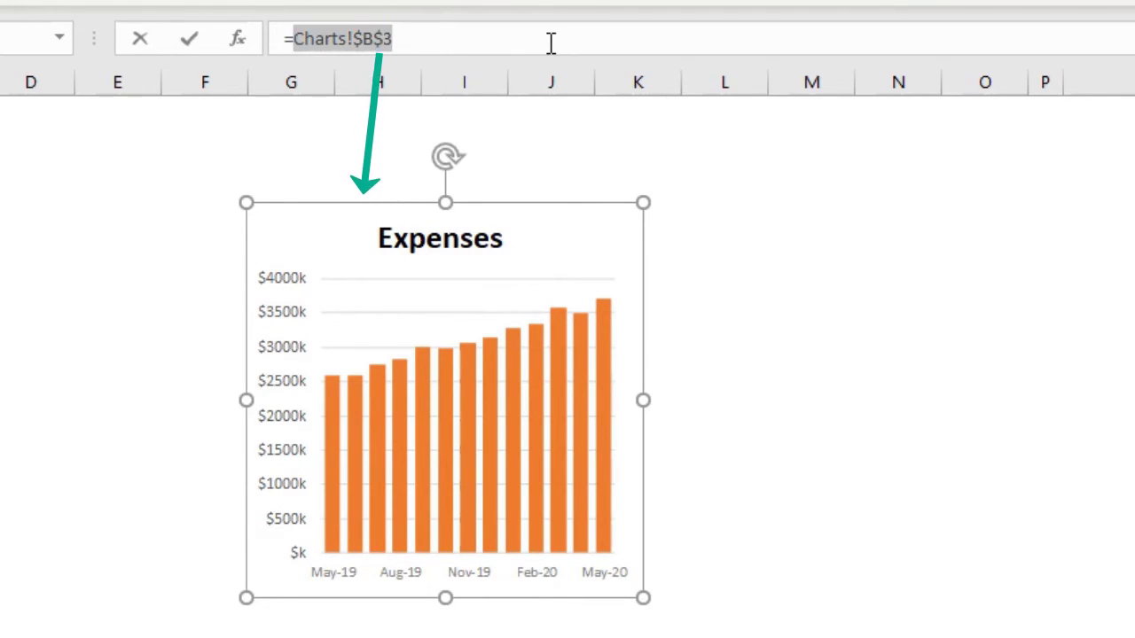
pyautogui.write('mid')
pyautogui.press('Down')
pyautogui.press('Tab')
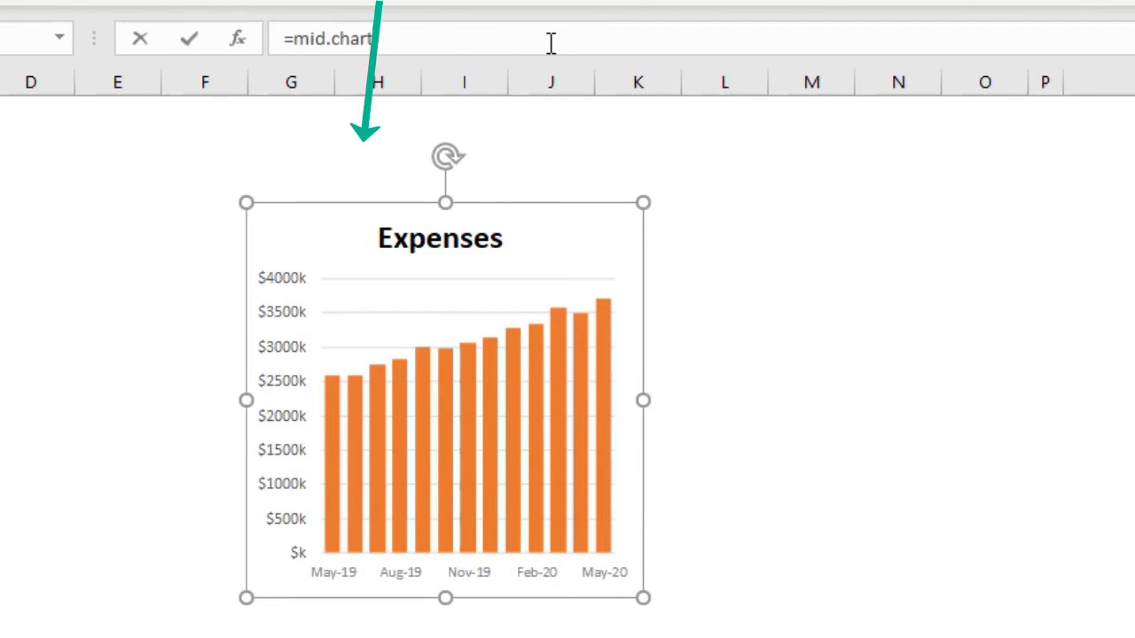
pyautogui.press('Return')
pyautogui.click(784, 380)
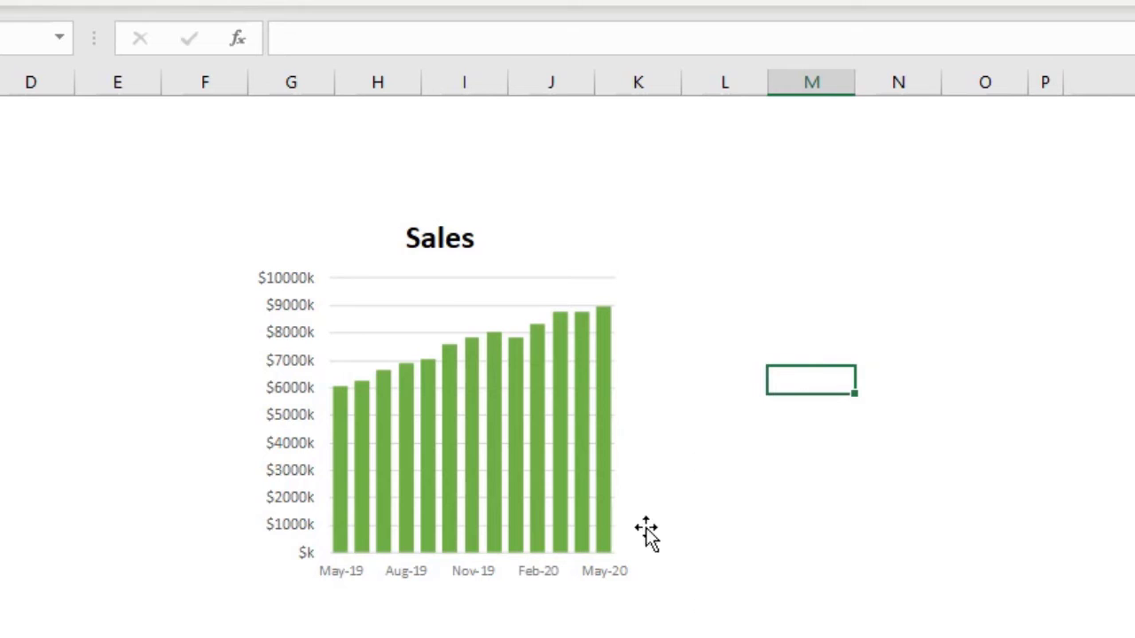
# Step: Advance the Viz sheet's scroll bar by one chart and check the response of the picture linked to mid.chart
pyautogui.scroll(2, 714, 327)
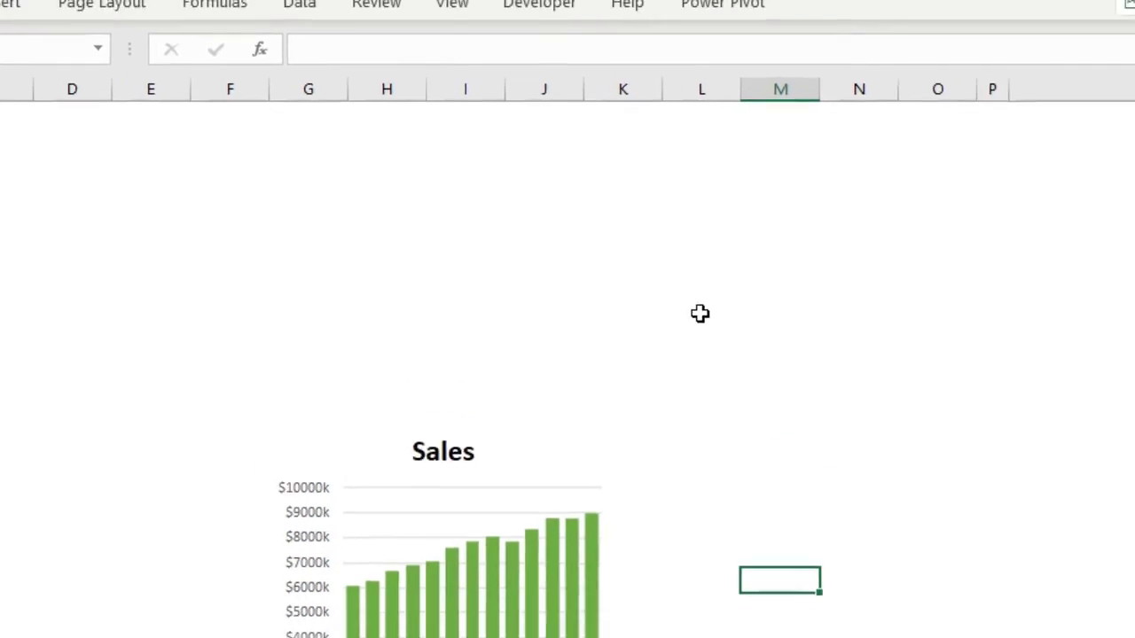
pyautogui.click(830, 149)
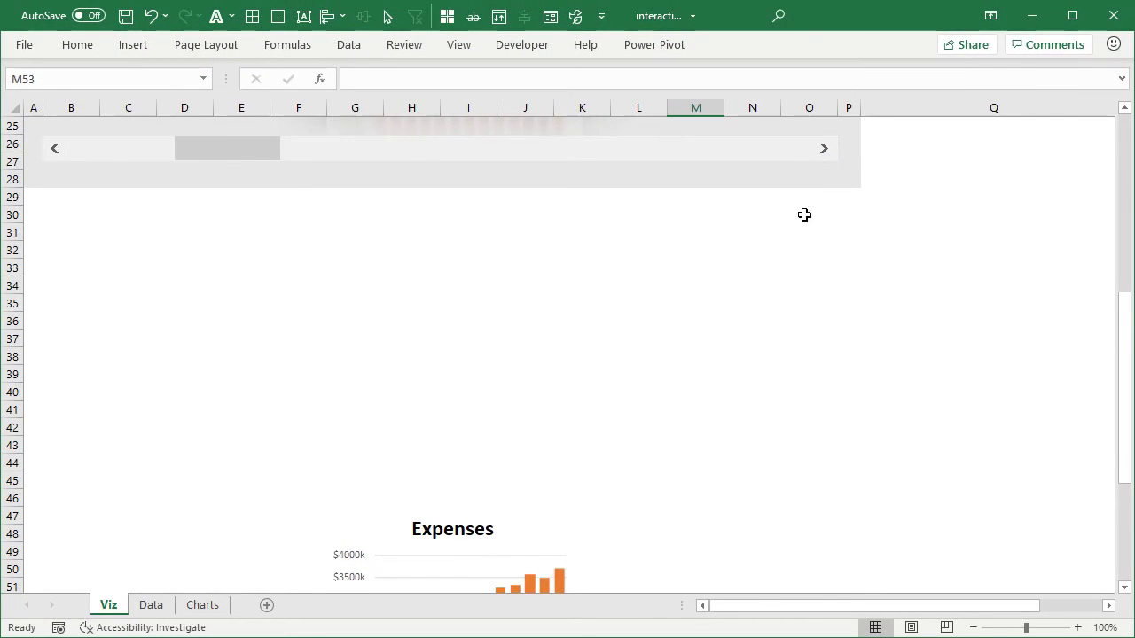
pyautogui.scroll(-1, 681, 356)
pyautogui.scroll(-3, 679, 351)
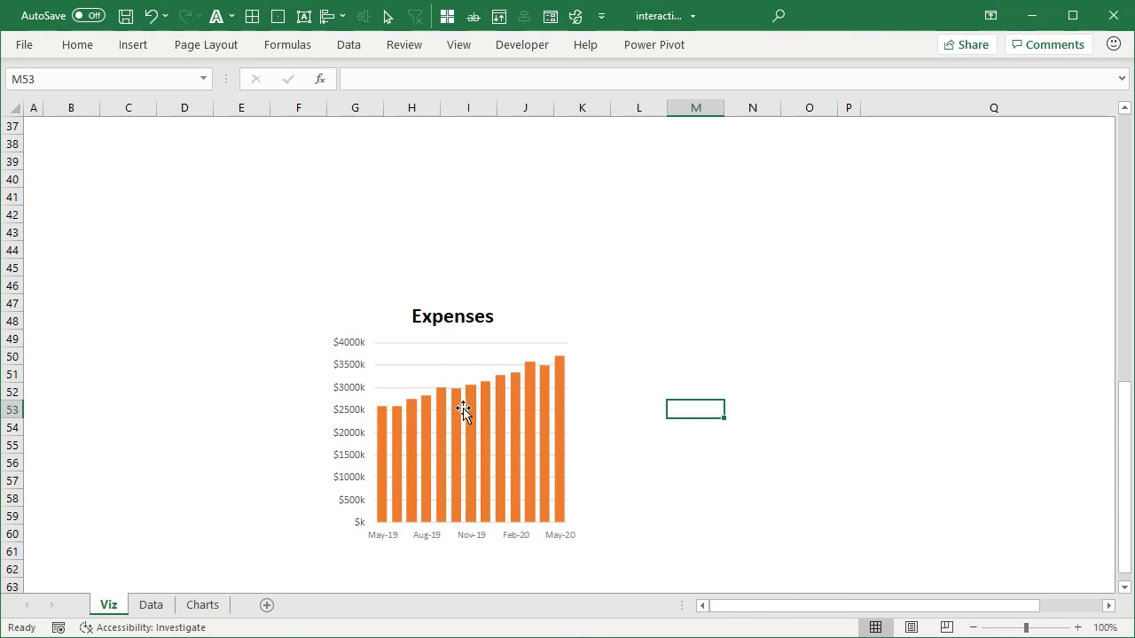
pyautogui.scroll(-1, 483, 324)
pyautogui.click(506, 276)
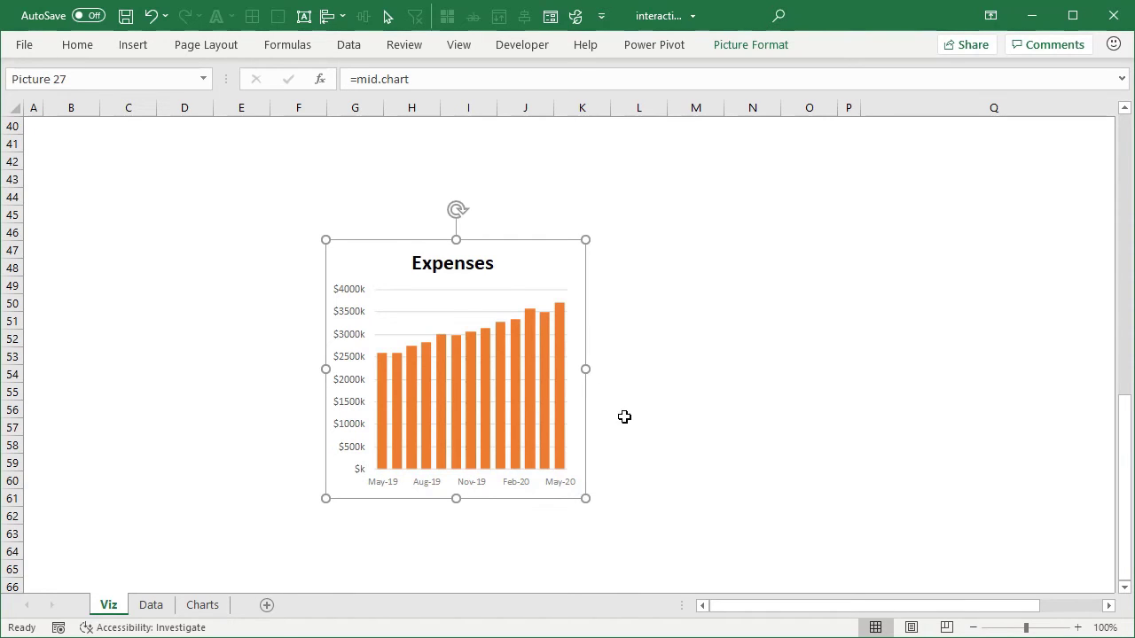
pyautogui.click(682, 413)
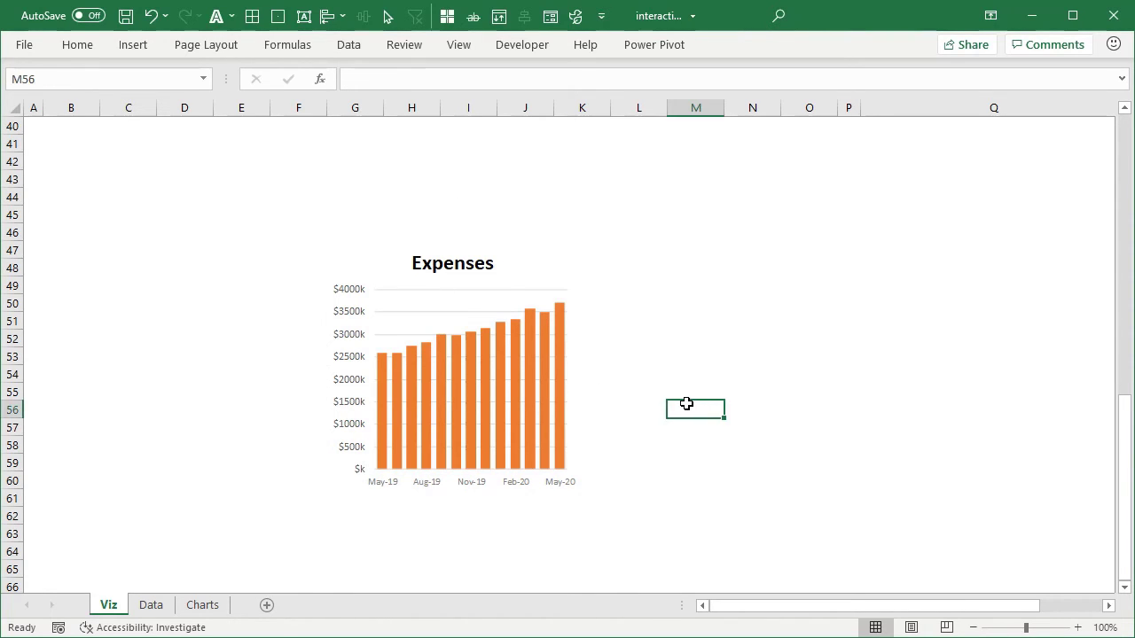
pyautogui.click(513, 277)
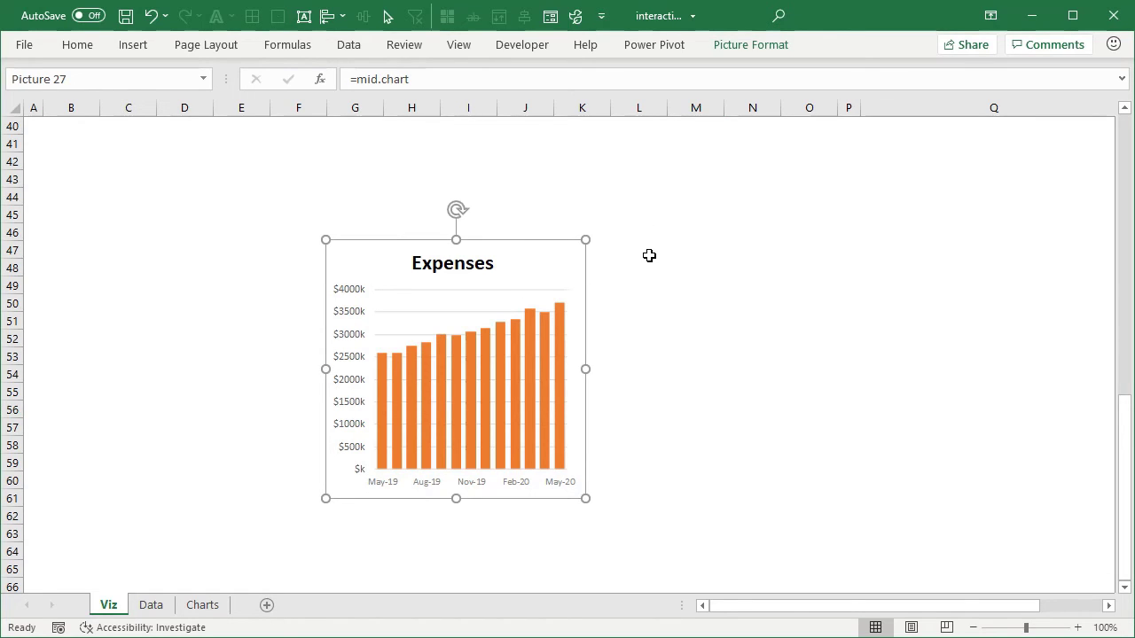
pyautogui.click(634, 264)
# Step: Crop the linked Expenses picture to a rounded rectangle and reduce its corner rounding to a slight curve
pyautogui.click(510, 266)
pyautogui.click(762, 43)
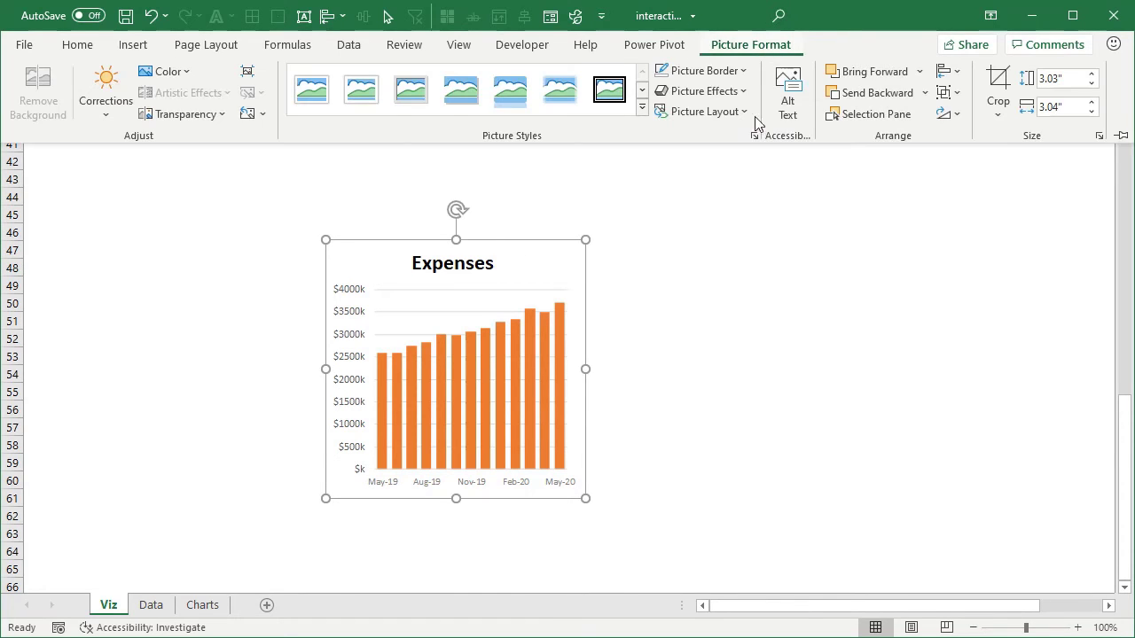
pyautogui.click(999, 114)
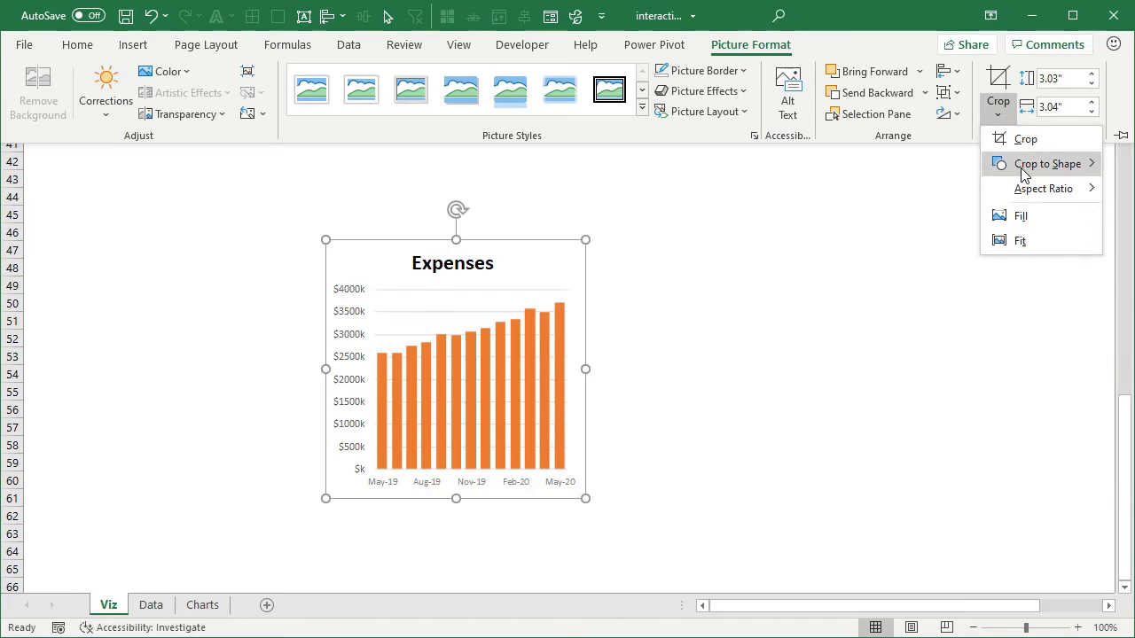
pyautogui.moveTo(1020, 167)
pyautogui.click(1129, 193)
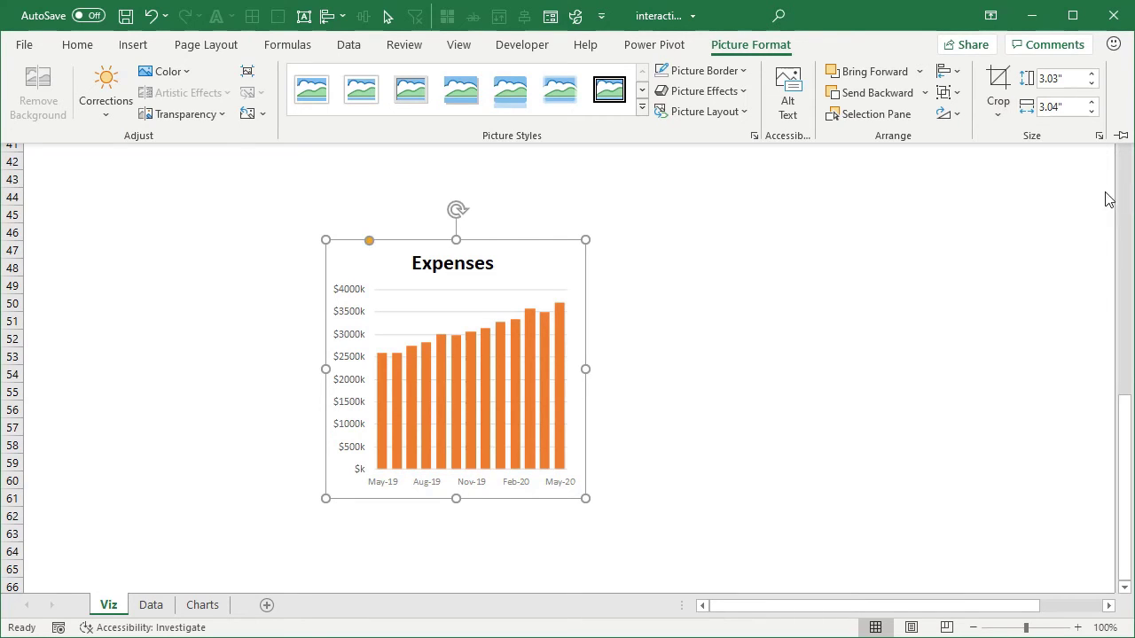
pyautogui.click(369, 242)
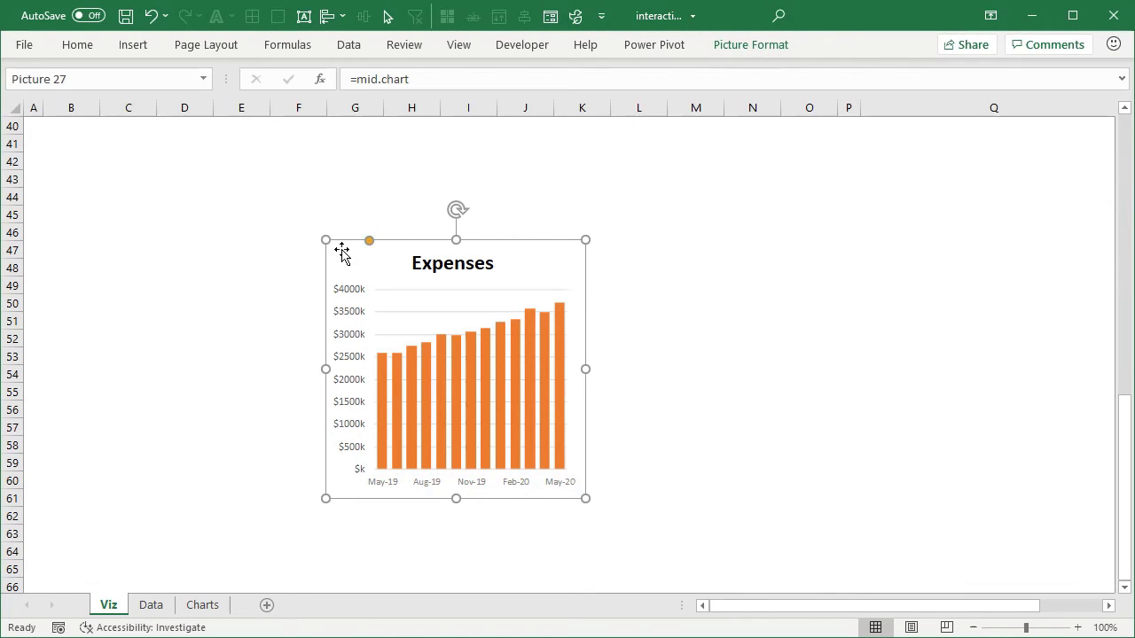
pyautogui.moveTo(364, 243); pyautogui.dragTo(333, 253)
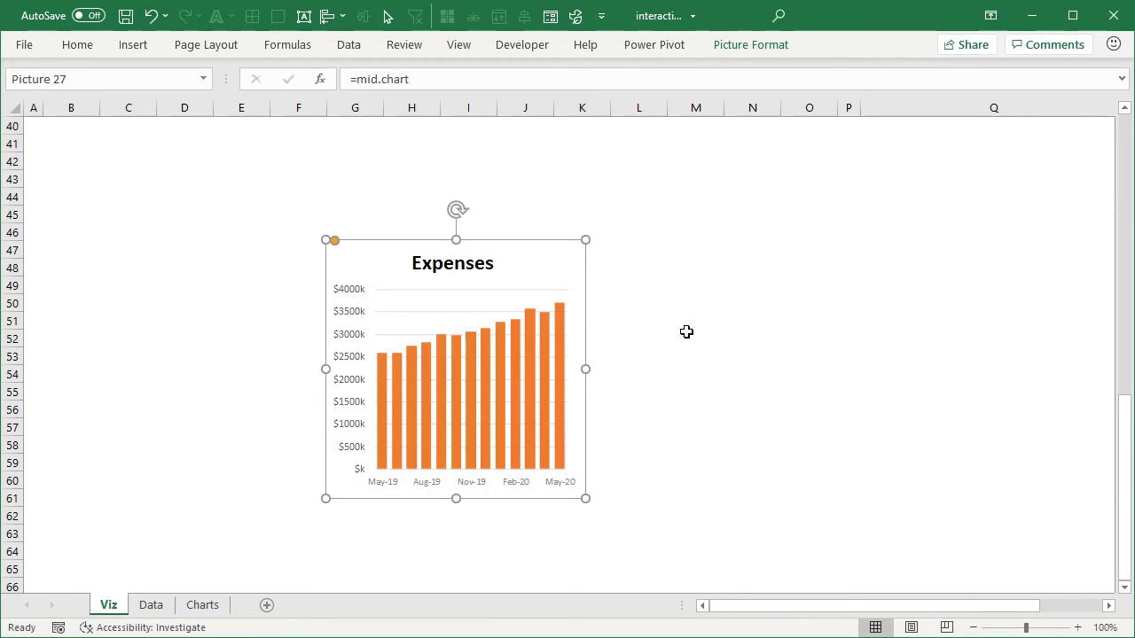
# Step: Apply a thin grey border to the rounded Expenses picture
pyautogui.doubleClick(755, 43)
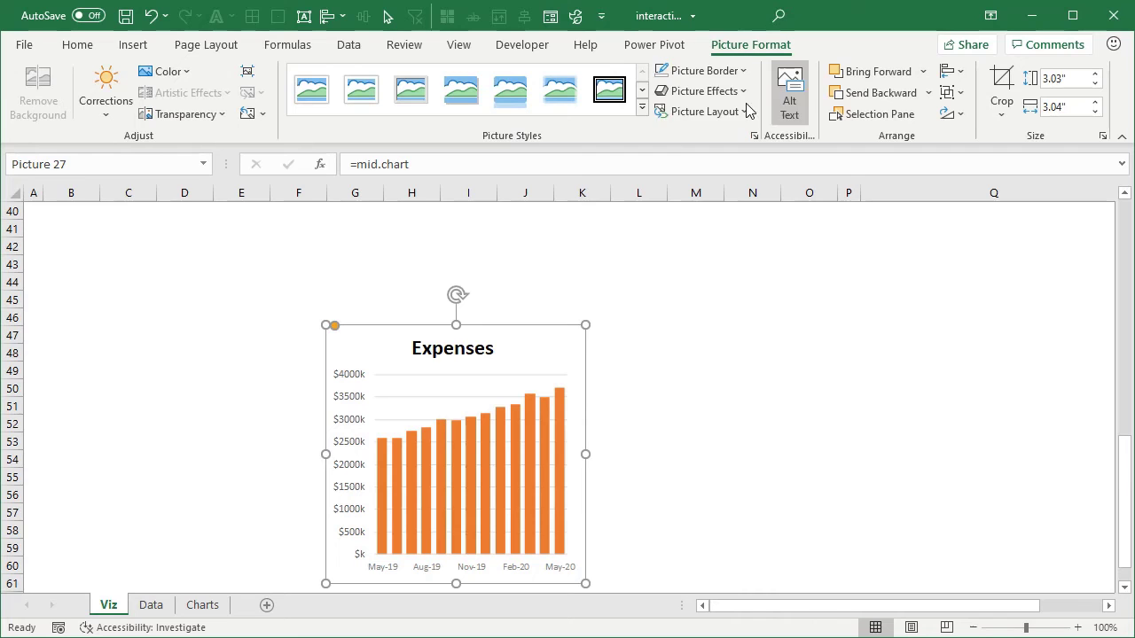
pyautogui.click(712, 71)
pyautogui.click(678, 167)
pyautogui.click(691, 424)
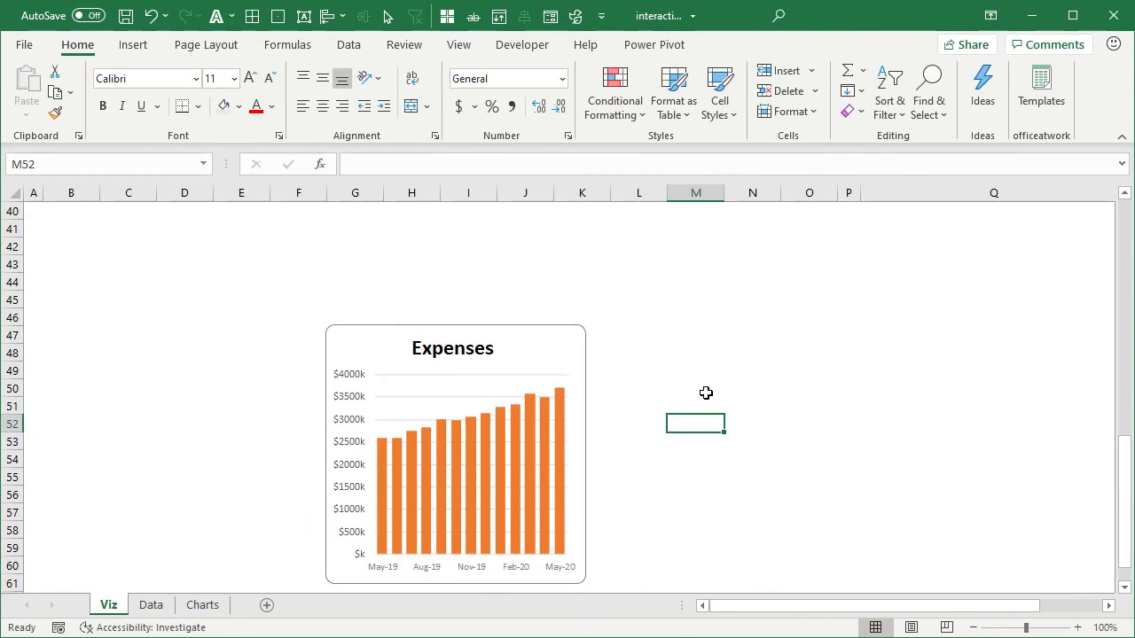
# Step: Add a centred outer shadow preset to the Expenses picture
pyautogui.click(562, 343)
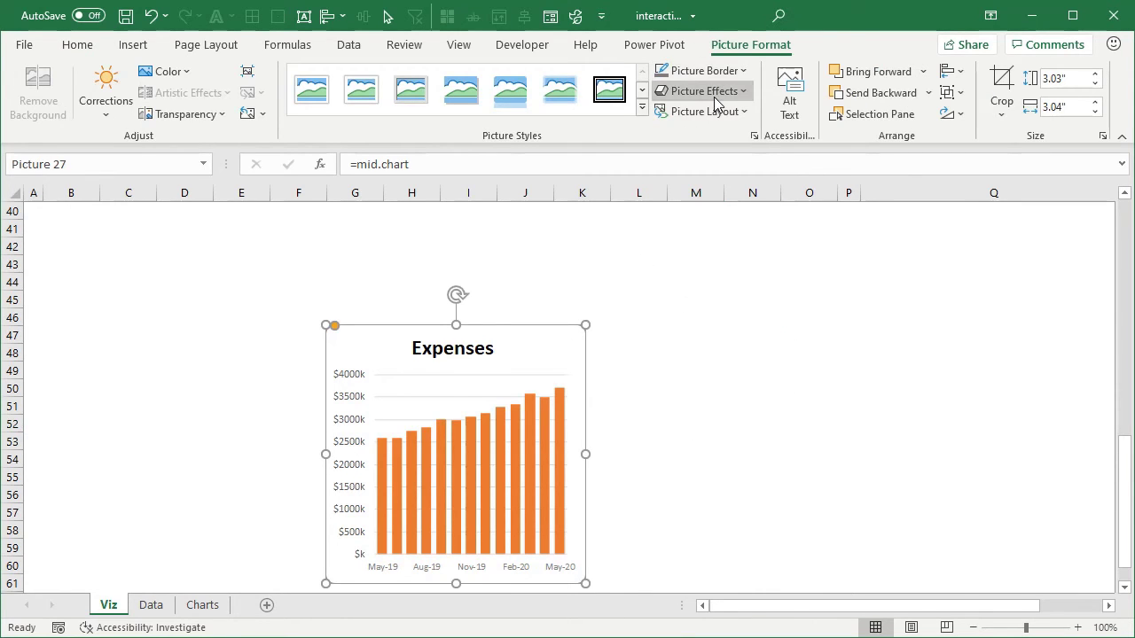
pyautogui.click(714, 94)
pyautogui.moveTo(723, 171)
pyautogui.click(860, 293)
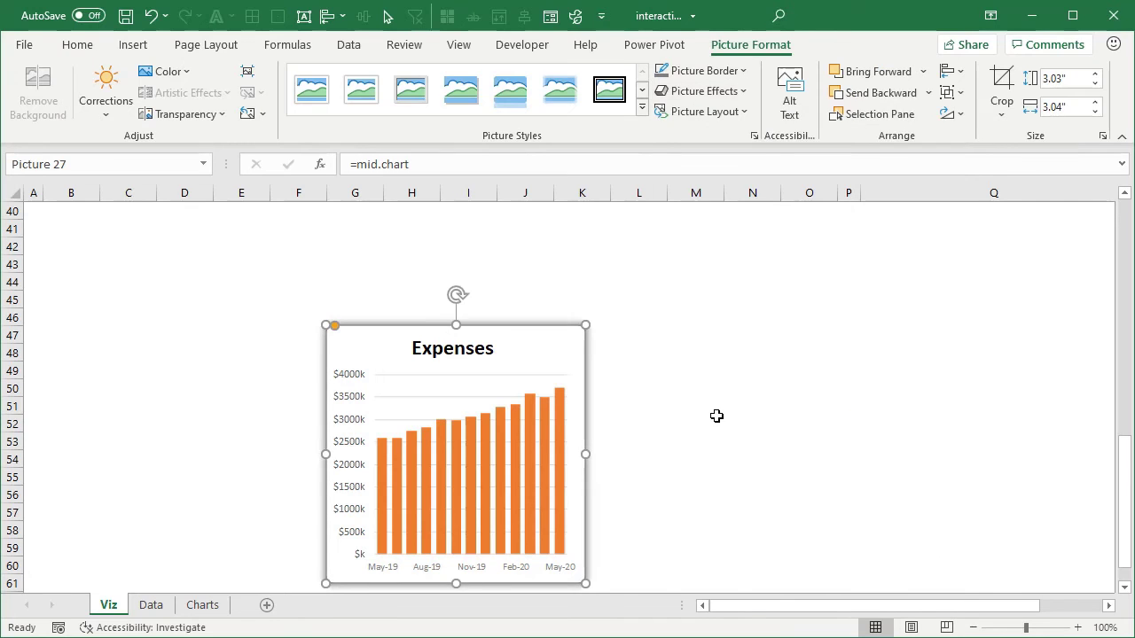
pyautogui.click(752, 388)
# Step: Adjust the Expenses picture's shadow to 101% size, 50 pt blur and about 33% transparency
pyautogui.click(562, 347)
pyautogui.click(700, 91)
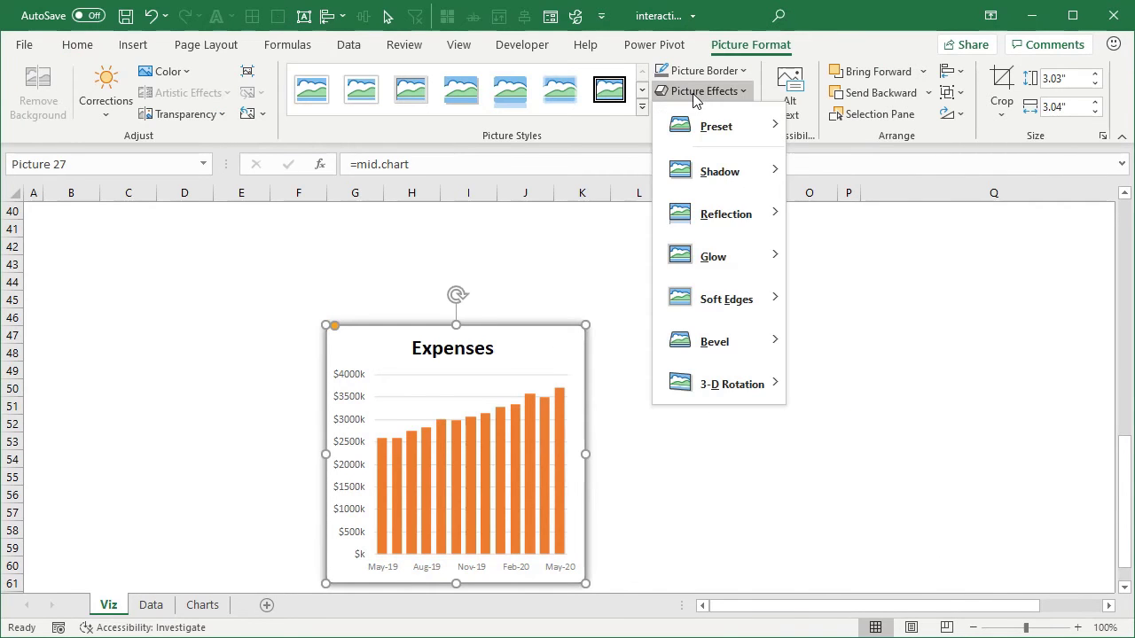
pyautogui.moveTo(731, 173)
pyautogui.click(833, 631)
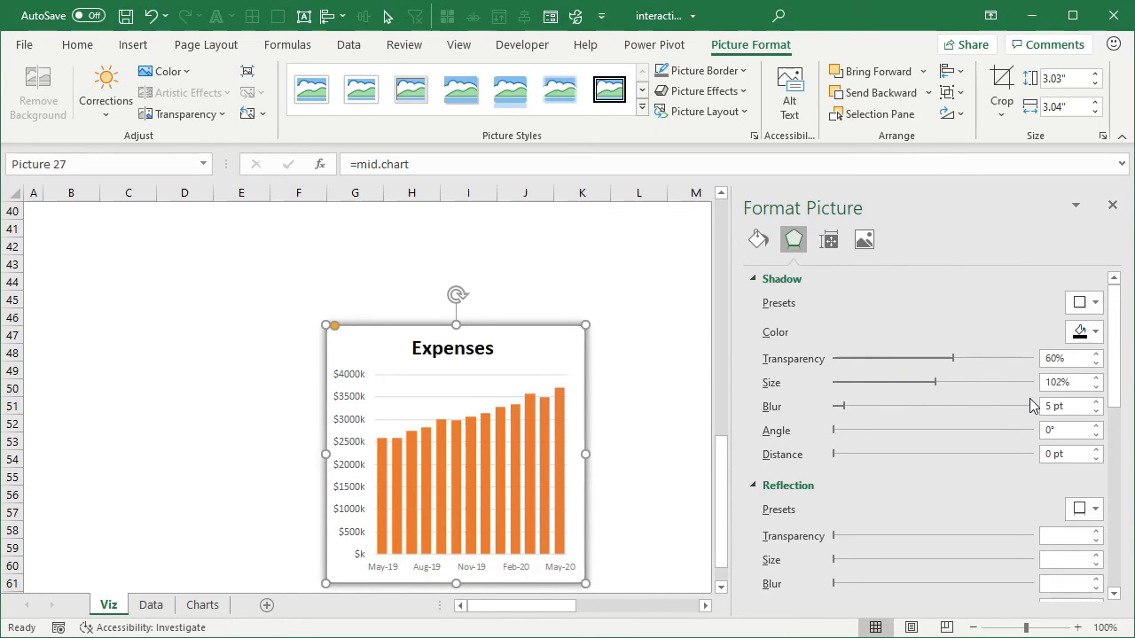
pyautogui.scroll(-1, 638, 412)
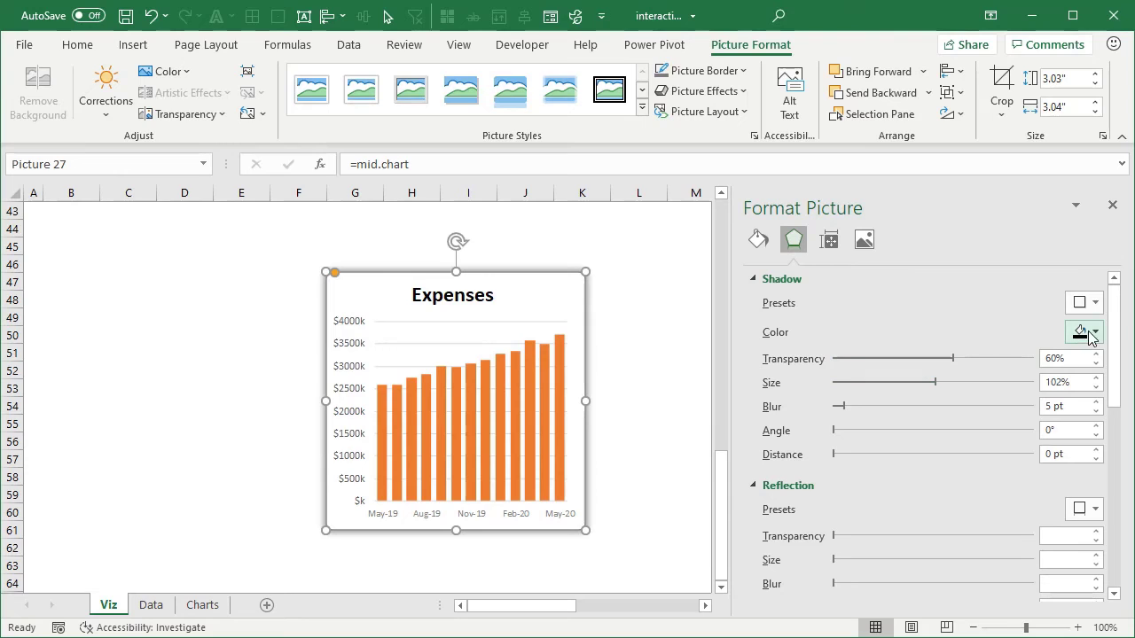
pyautogui.moveTo(840, 405); pyautogui.dragTo(936, 411)
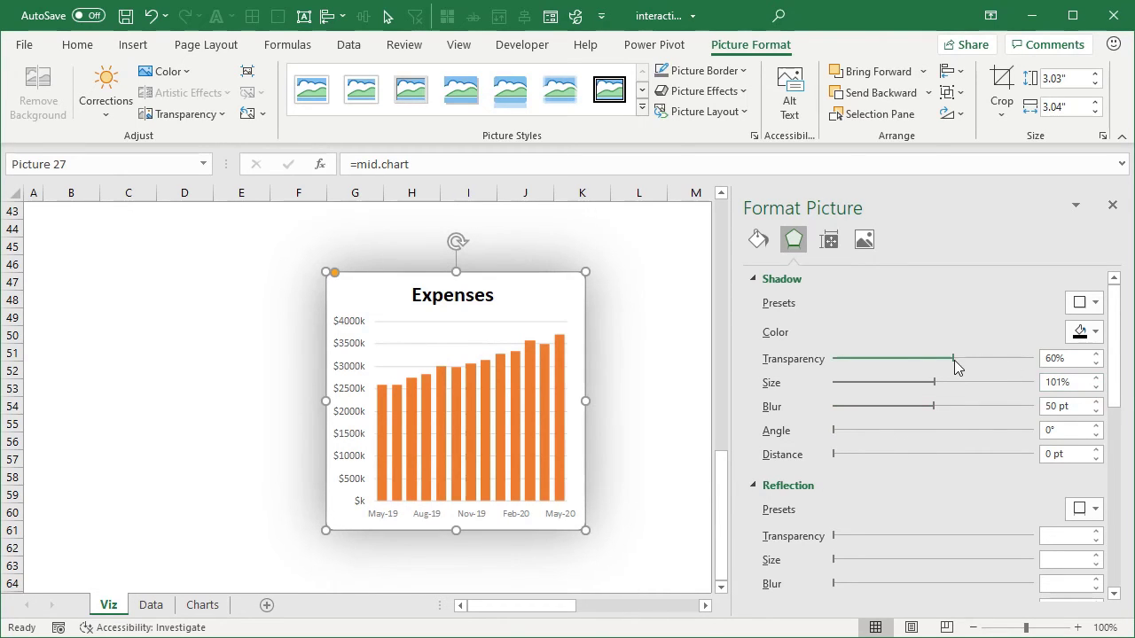
pyautogui.moveTo(993, 360); pyautogui.dragTo(895, 374)
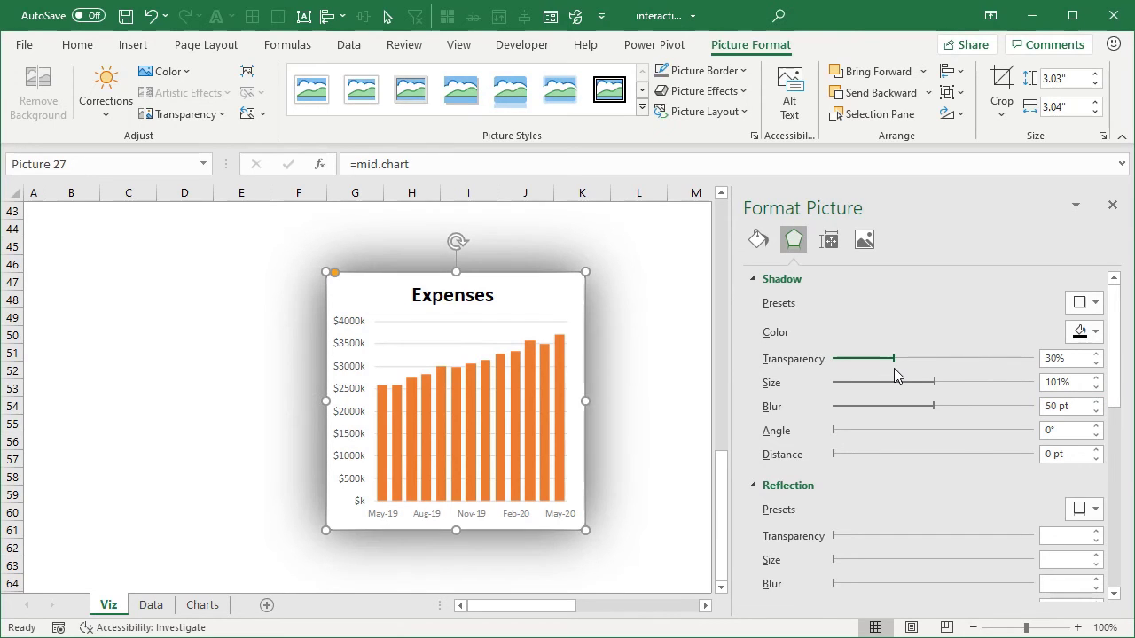
pyautogui.click(672, 370)
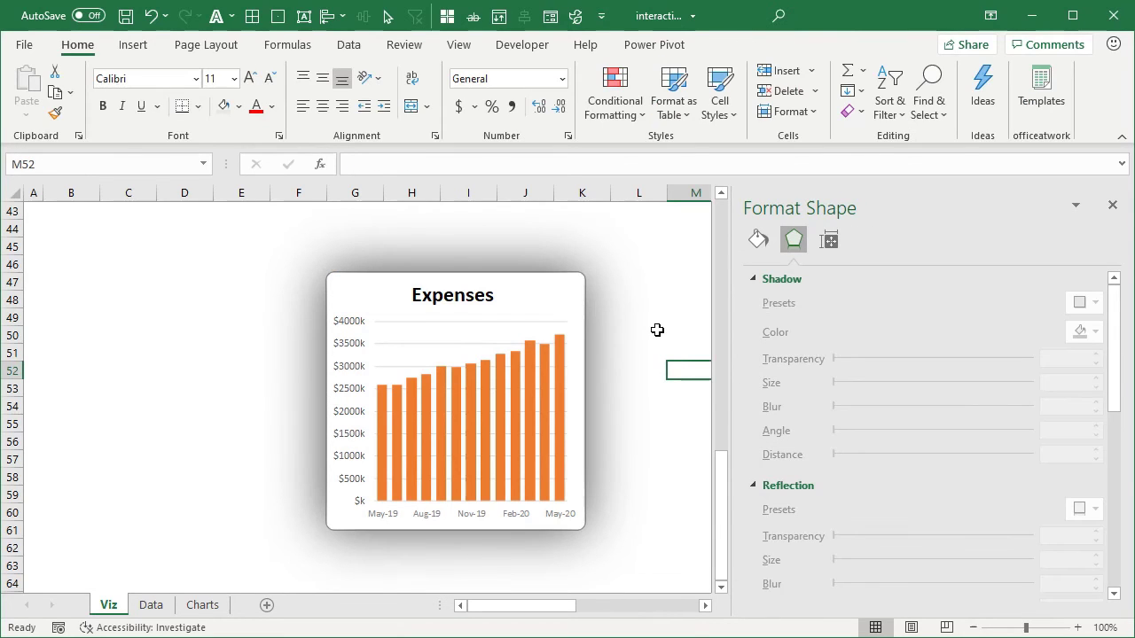
pyautogui.click(1112, 205)
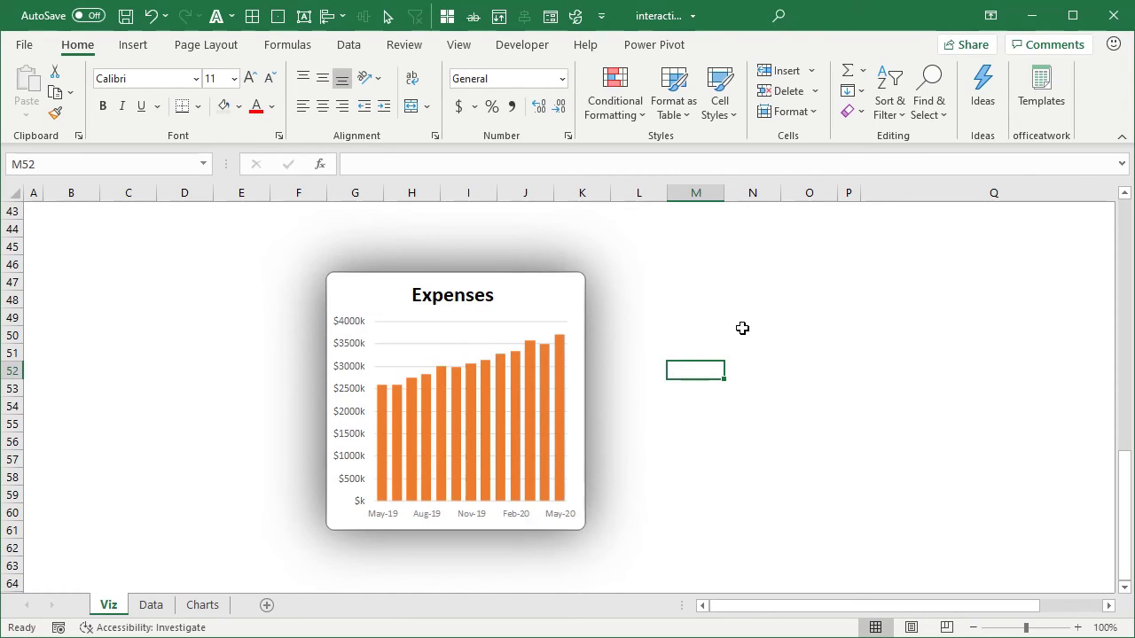
# Step: Duplicate the formatted Expenses picture and place the copy level with it, overlapping its right half
pyautogui.click(534, 315)
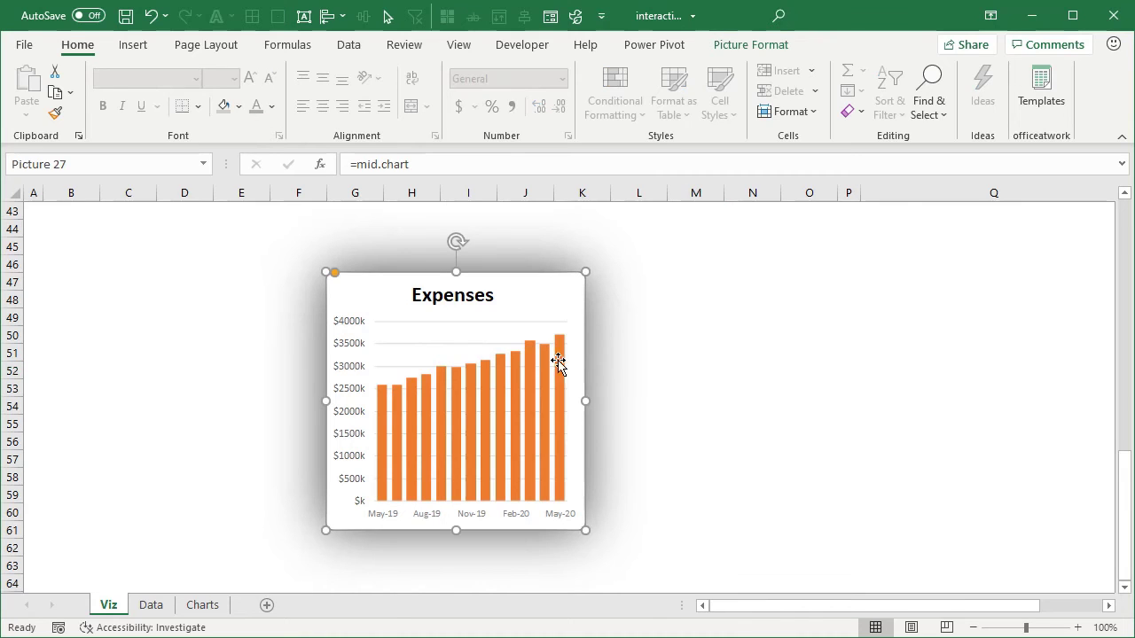
pyautogui.hotkey('ctrl', 'c')
pyautogui.hotkey('ctrl', 'v')
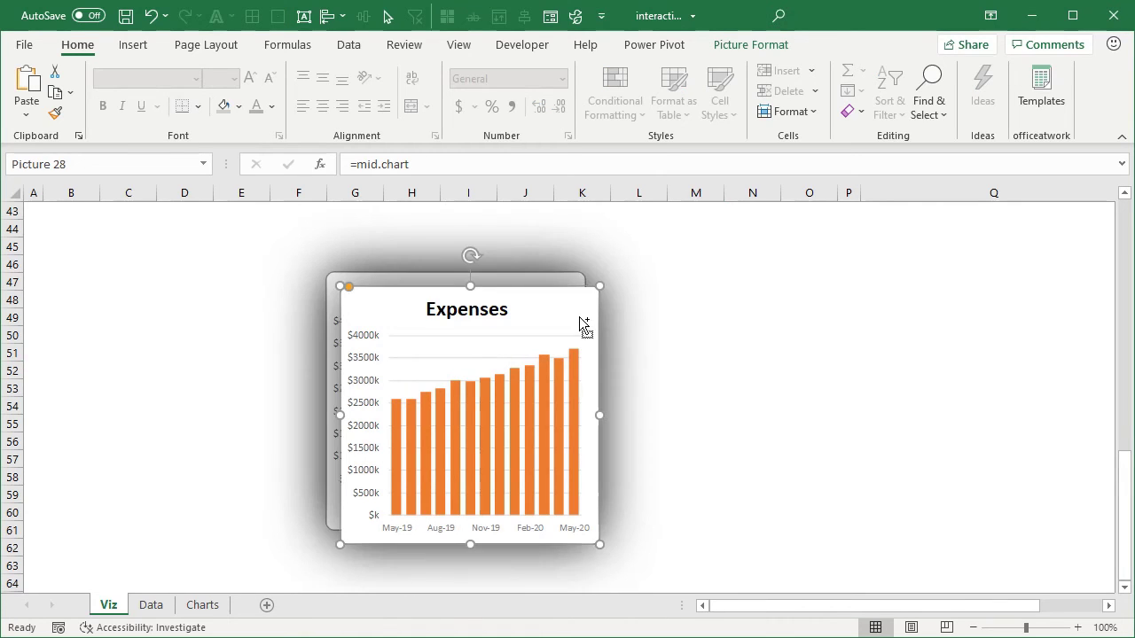
pyautogui.moveTo(575, 319); pyautogui.dragTo(701, 304)
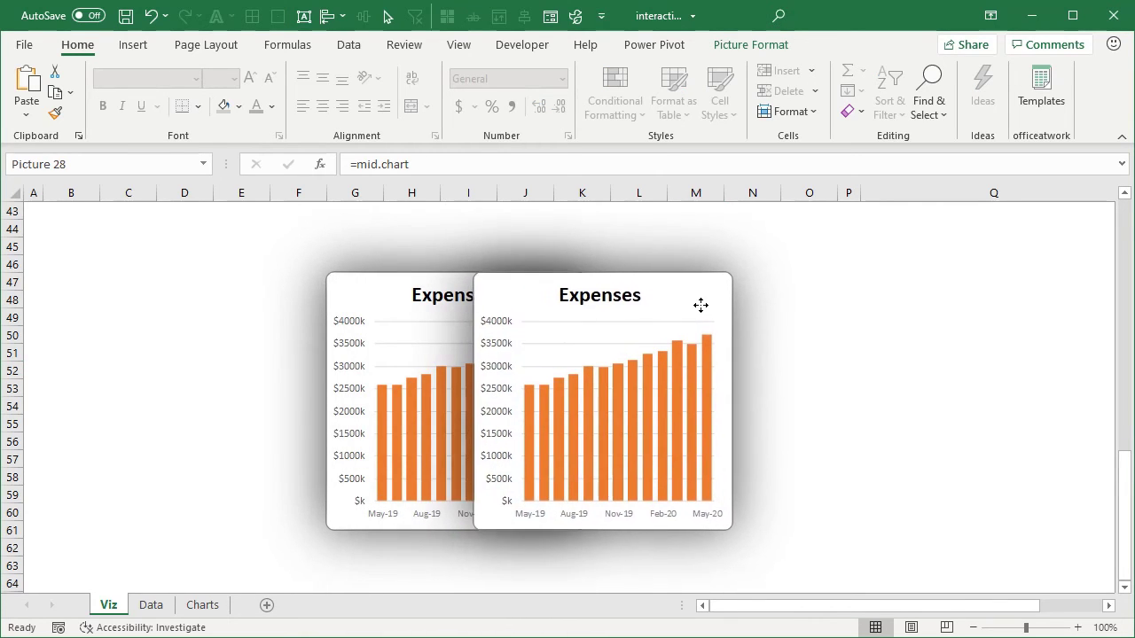
# Step: Change the duplicated picture's link formula to =right1 so that it shows the chart following the middle one
pyautogui.moveTo(358, 165); pyautogui.dragTo(484, 169)
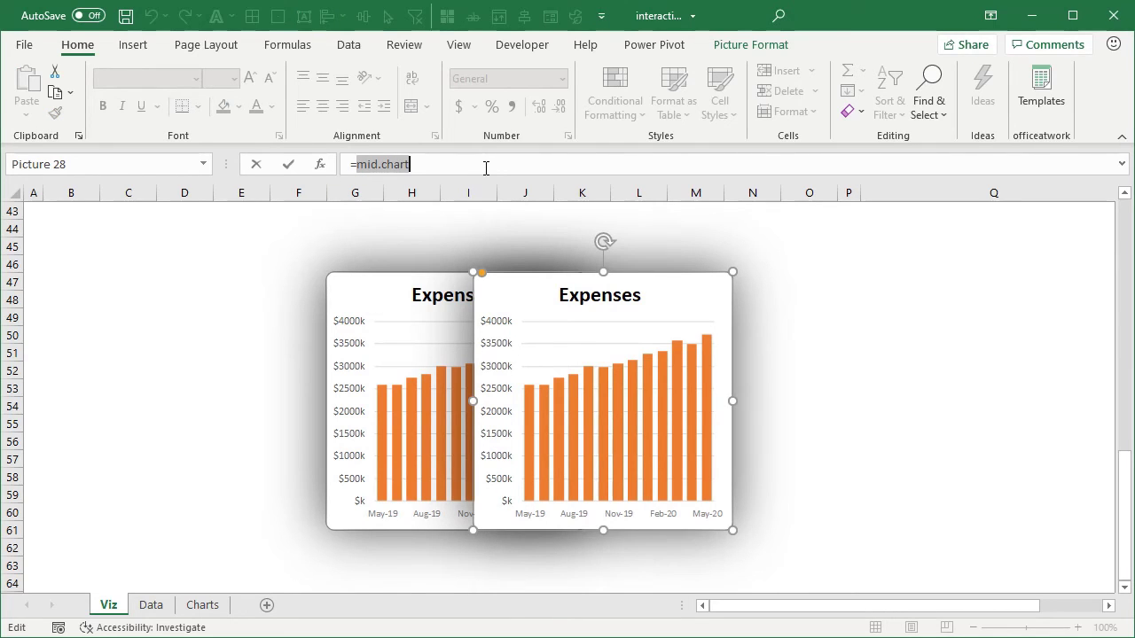
pyautogui.write('righ')
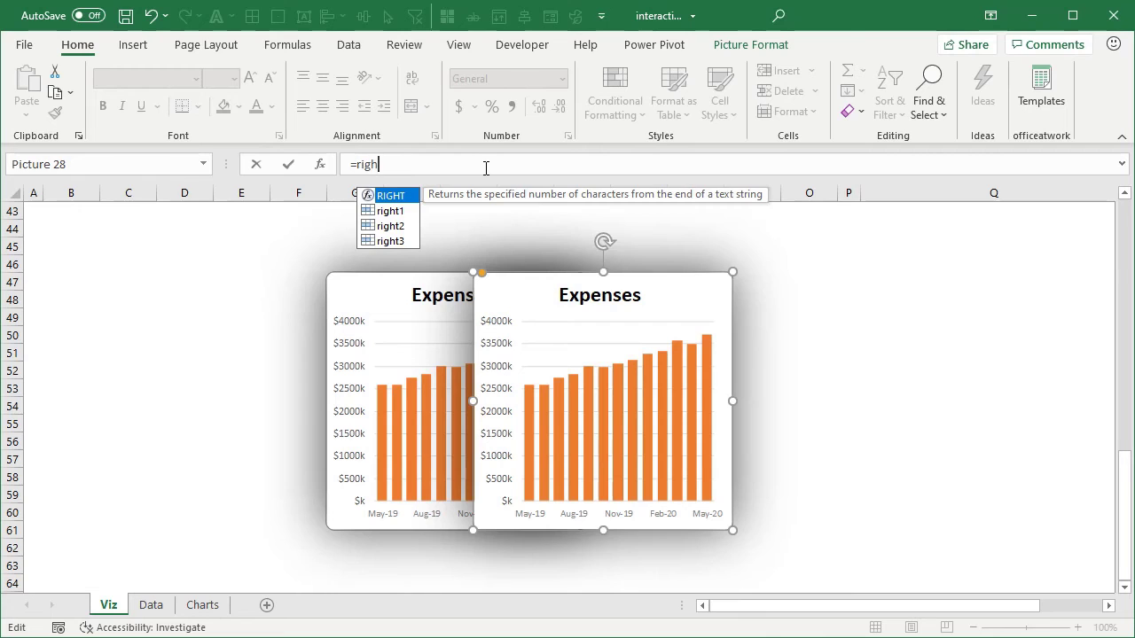
pyautogui.write('t1')
pyautogui.press('Return')
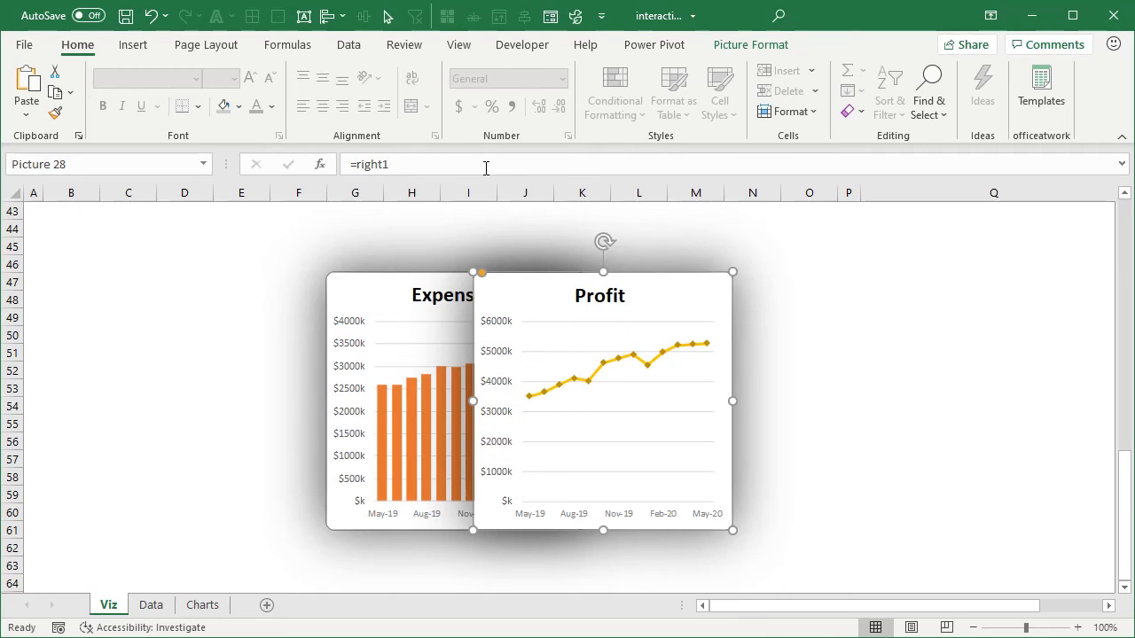
pyautogui.click(842, 351)
# Step: Apply a perspective 3-D rotation preset to the Profit picture, with X 34.5°, Y 8.1°, Z 357.1° and 80° perspective
pyautogui.click(620, 312)
pyautogui.hotkey('ctrl', '1')
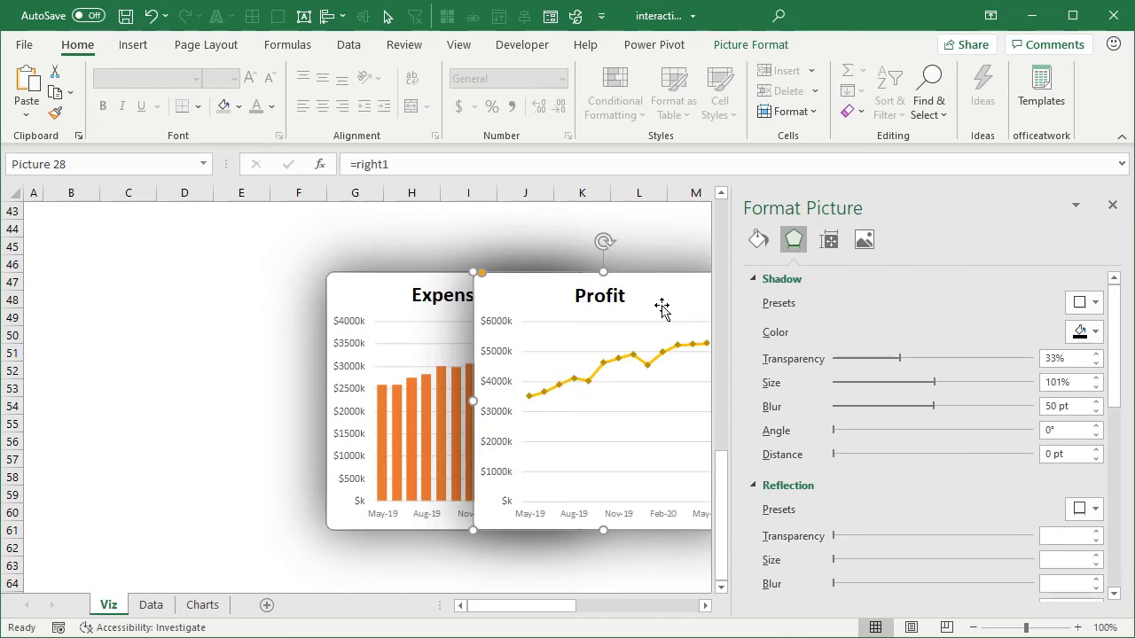
pyautogui.click(754, 280)
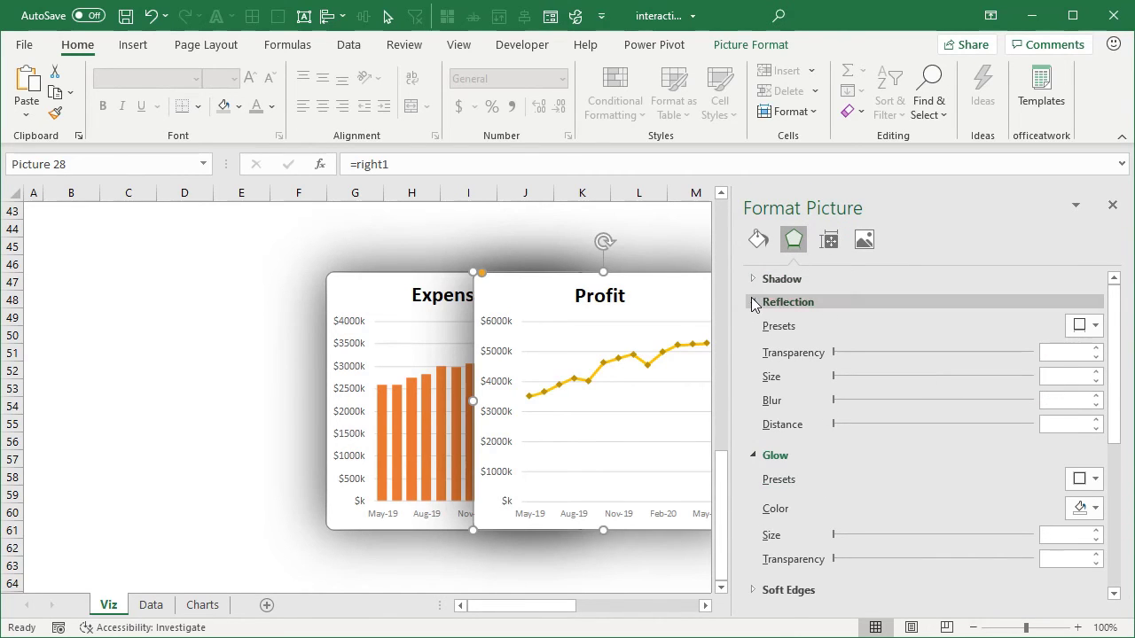
pyautogui.click(754, 302)
pyautogui.click(754, 325)
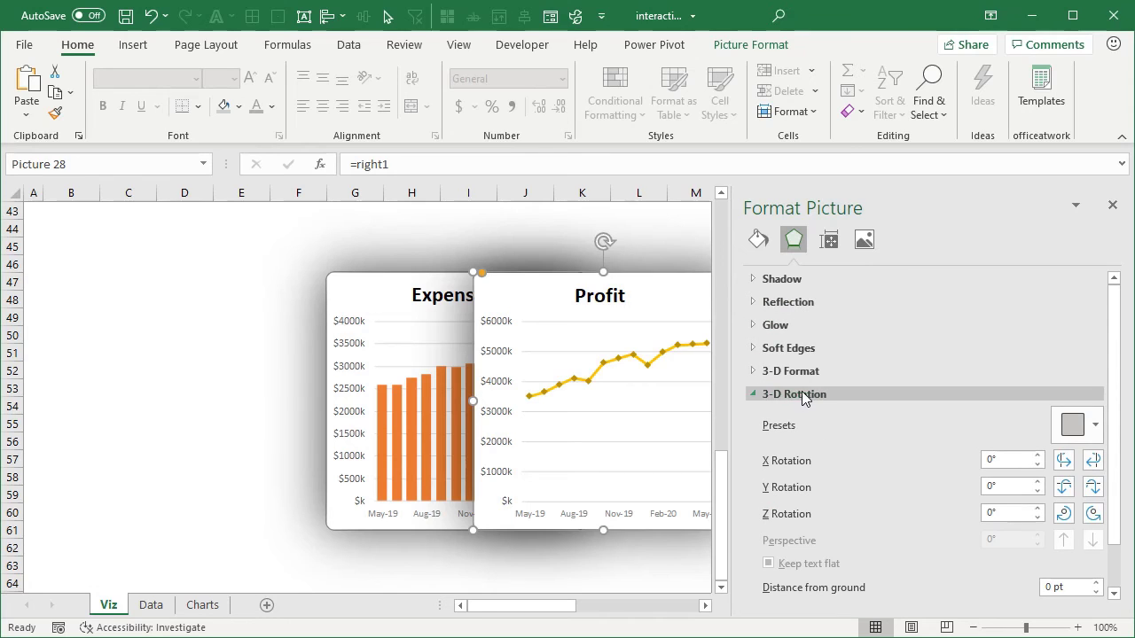
pyautogui.click(1094, 427)
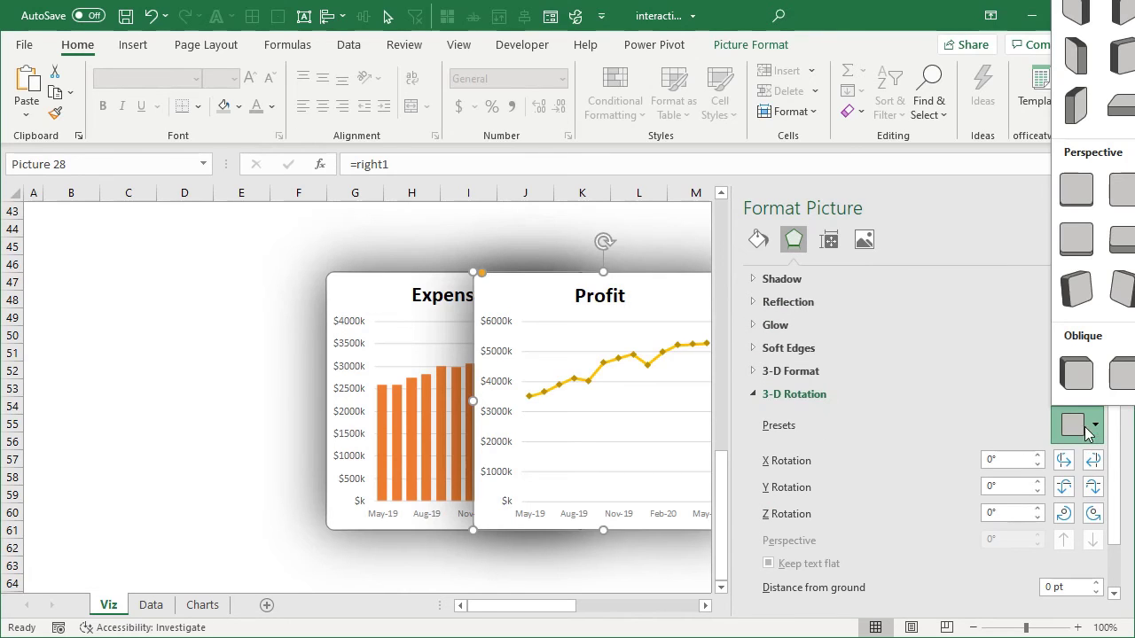
pyautogui.click(1124, 301)
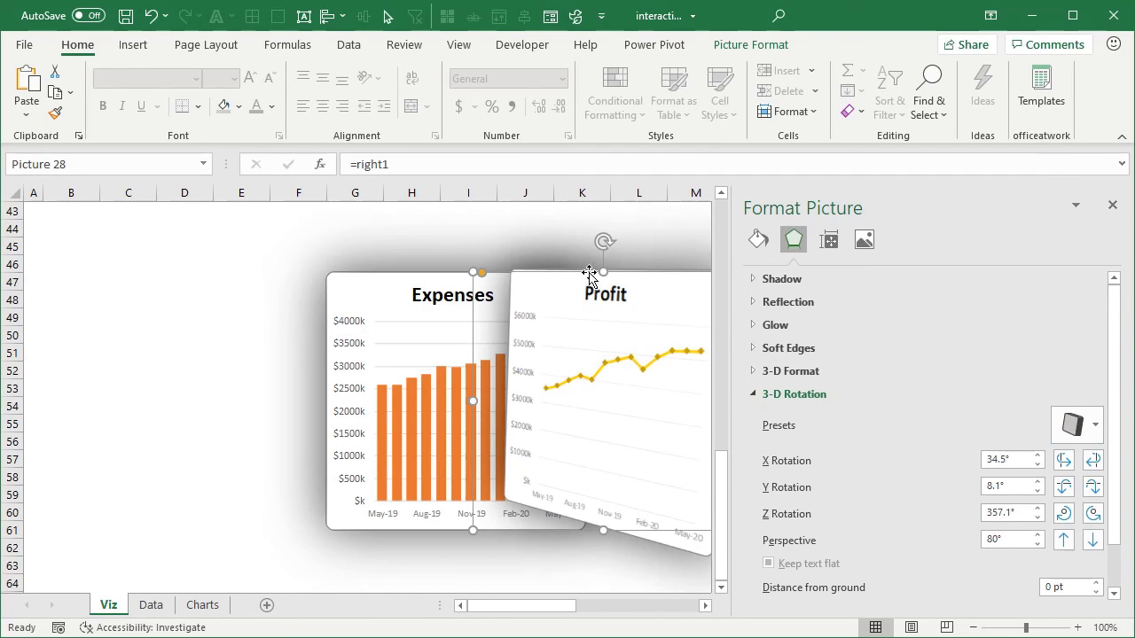
# Step: Send the tilted Profit picture to the back so that it sits behind the Expenses picture
pyautogui.moveTo(550, 606); pyautogui.dragTo(611, 607)
pyautogui.rightClick(356, 351)
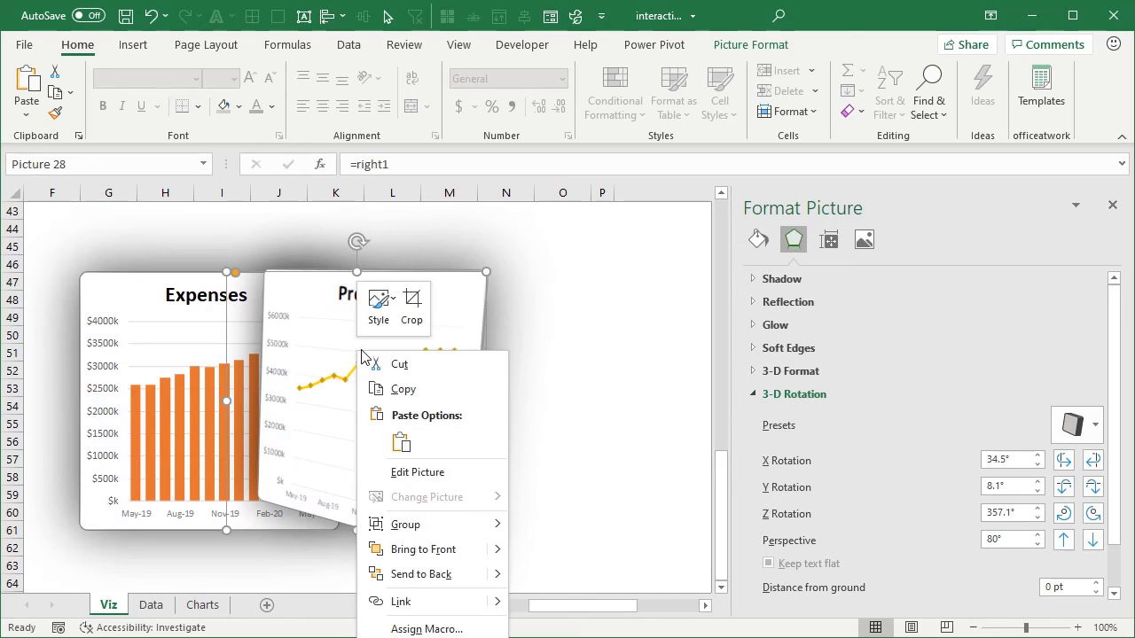
pyautogui.click(443, 575)
pyautogui.click(652, 441)
# Step: Shrink the Profit picture to about 2.45 by 2.46 inches around its centre and move it slightly outward from the Expenses picture
pyautogui.click(456, 304)
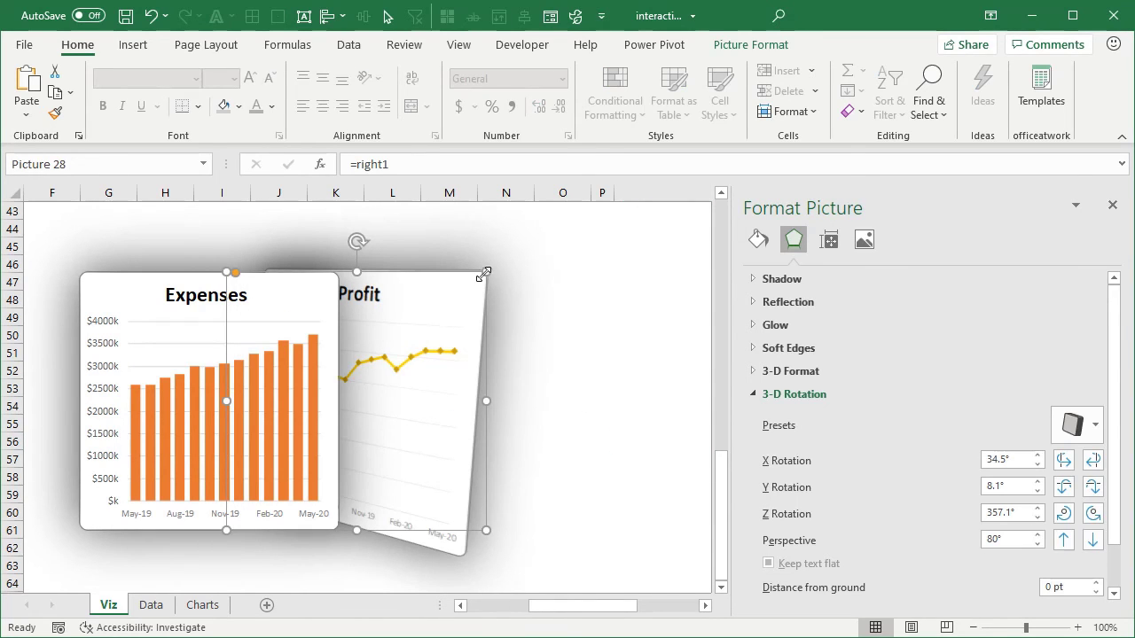
pyautogui.moveTo(456, 304)
pyautogui.mouseDown()
pyautogui.moveTo(437, 305)
pyautogui.moveTo(455, 297)
pyautogui.mouseUp()
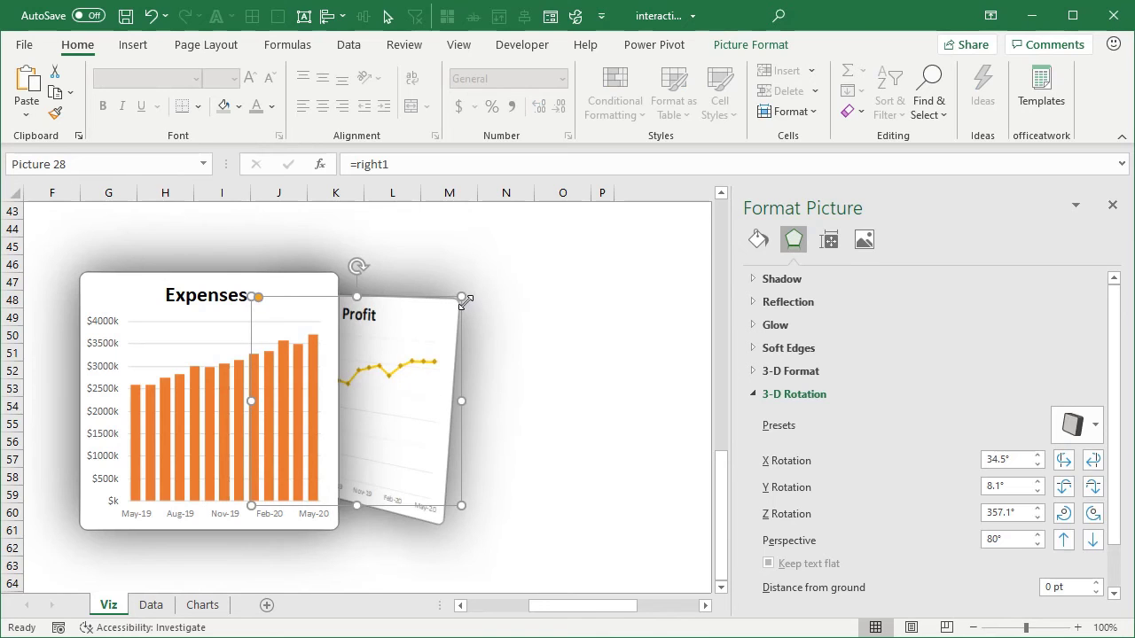
pyautogui.click(541, 371)
pyautogui.moveTo(388, 388); pyautogui.dragTo(401, 384)
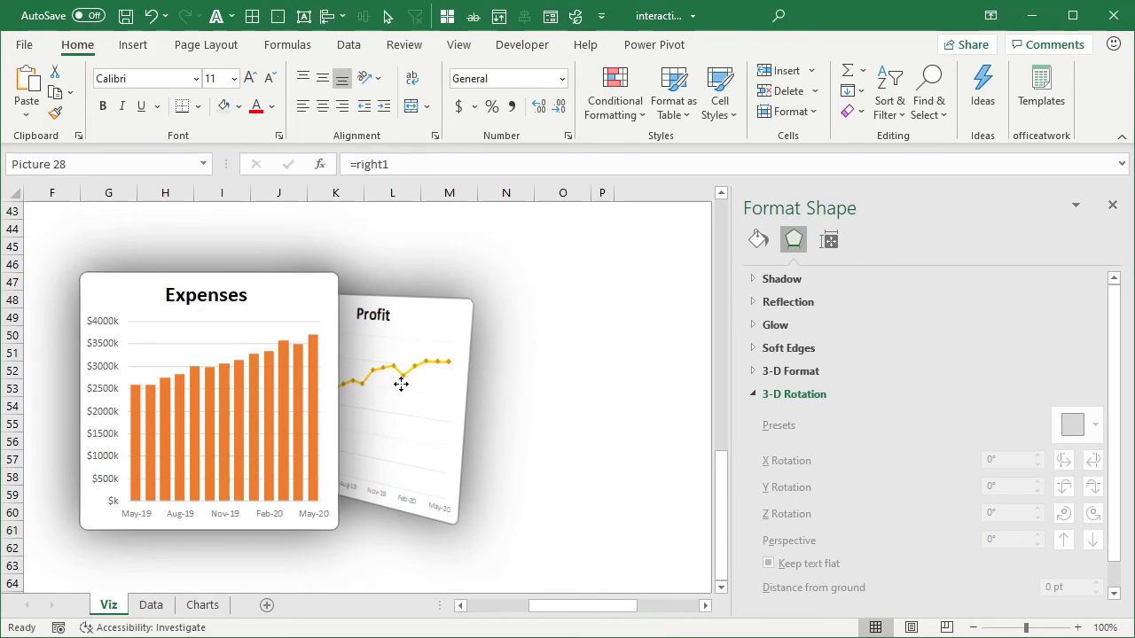
pyautogui.click(539, 390)
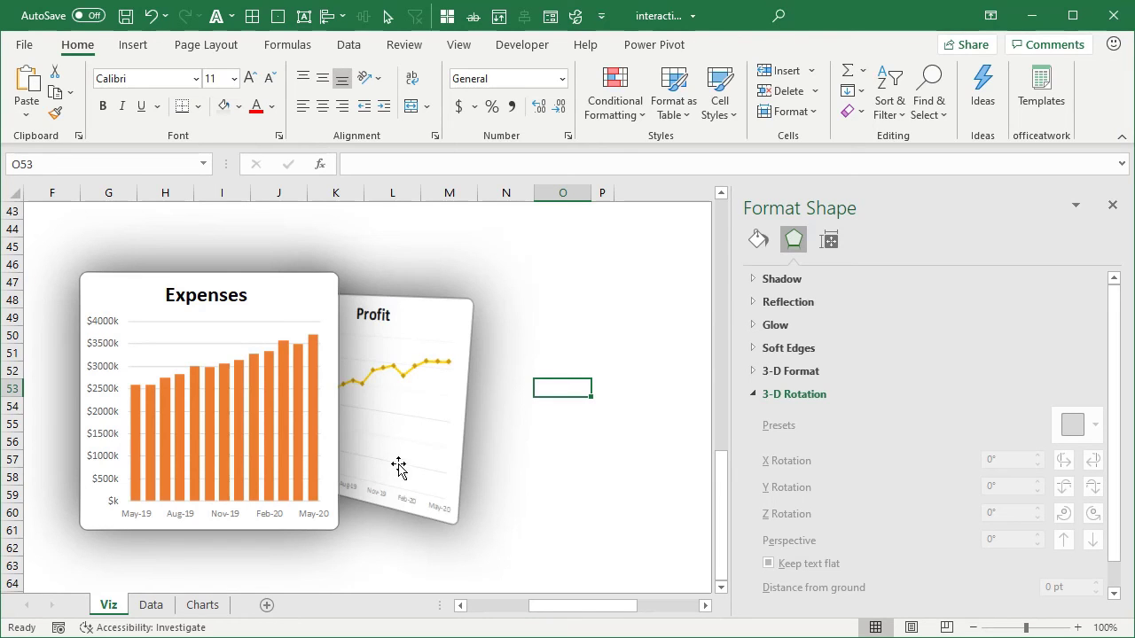
# Step: Darken the Profit picture with the brightness/contrast correction one brightness step below normal, keeping the contrast level
pyautogui.click(465, 439)
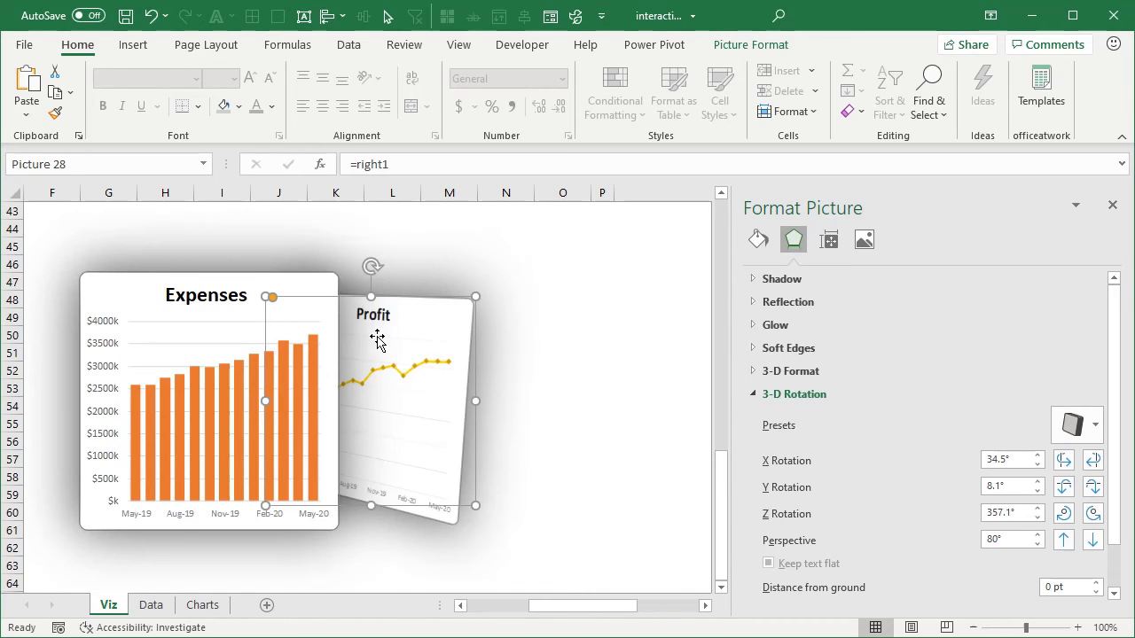
pyautogui.click(237, 315)
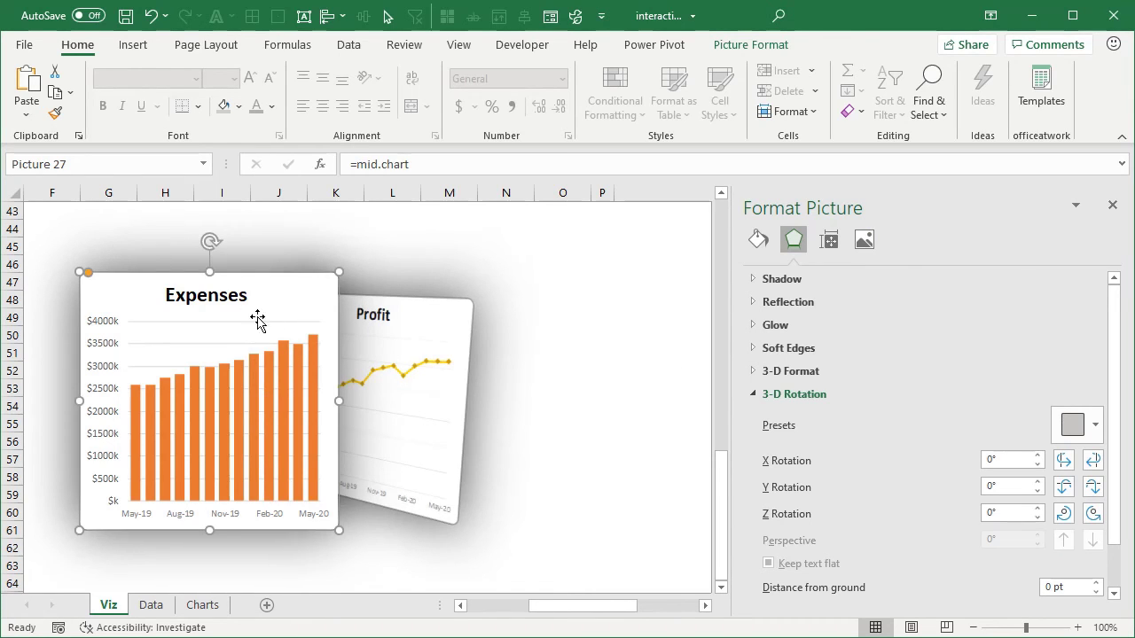
pyautogui.click(430, 337)
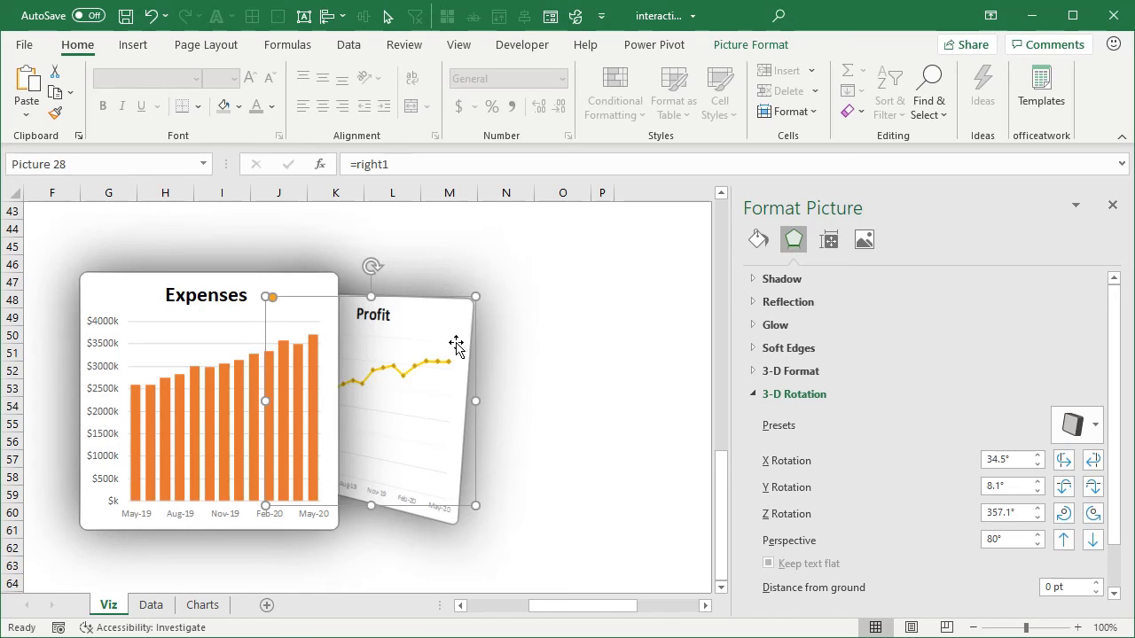
pyautogui.click(750, 44)
pyautogui.click(108, 100)
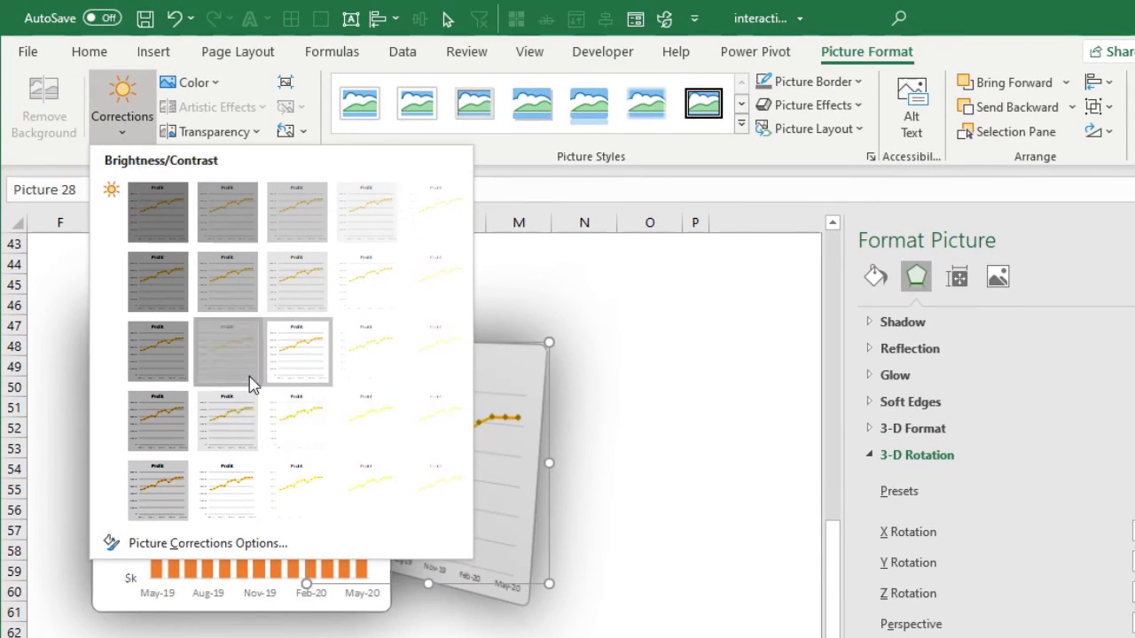
pyautogui.click(250, 383)
pyautogui.click(700, 445)
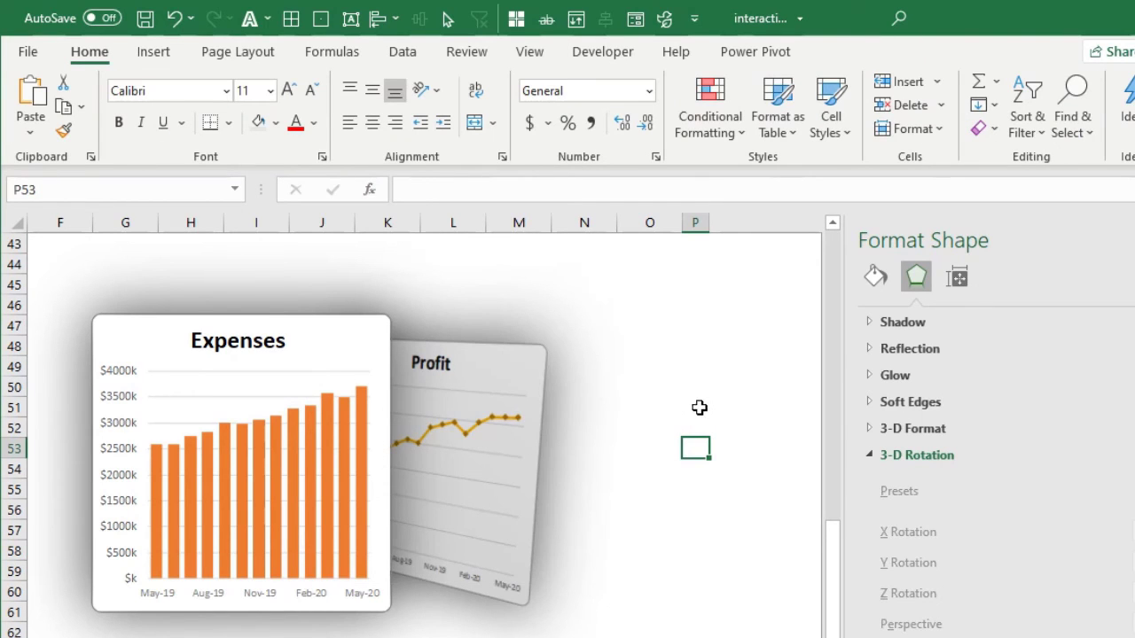
# Step: Soften the Profit picture's shadow by setting its transparency to about 68%
pyautogui.click(534, 366)
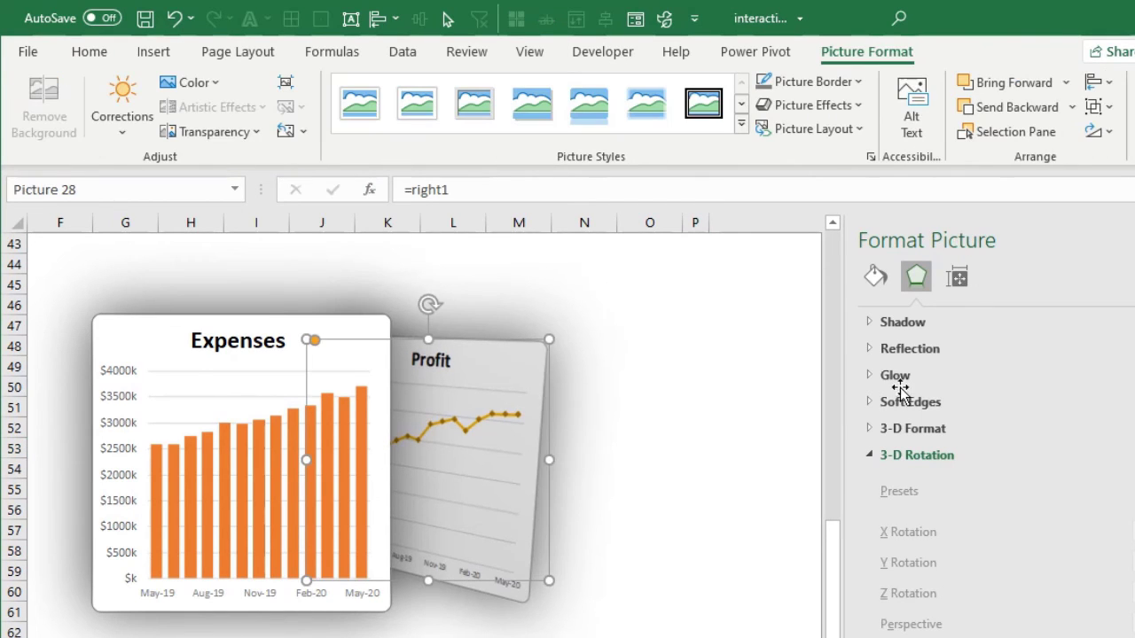
pyautogui.click(524, 387)
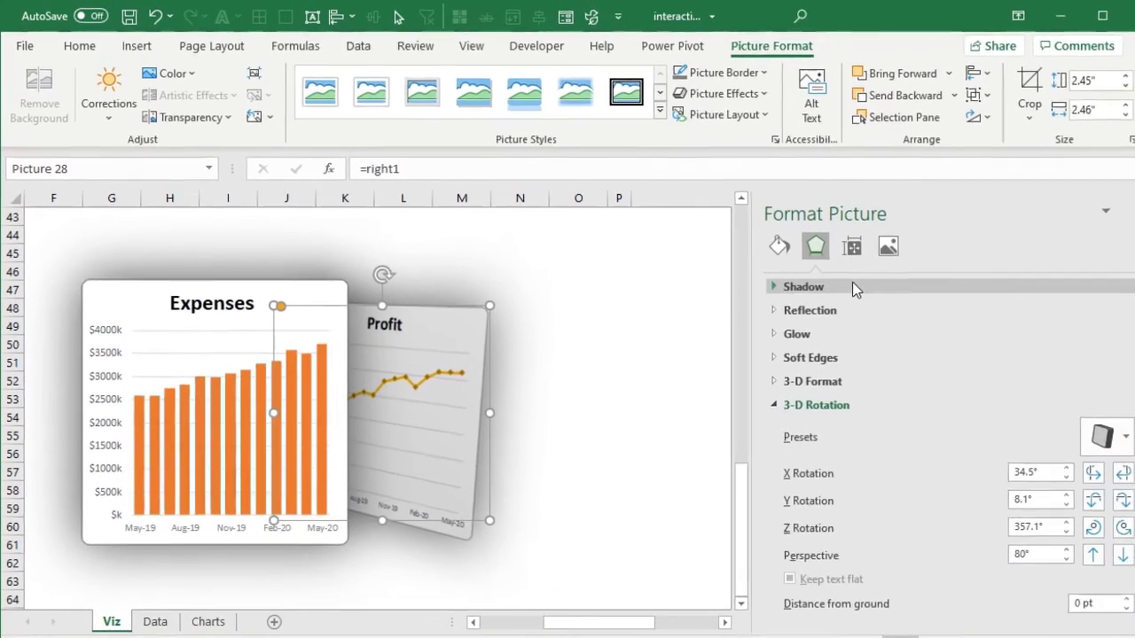
pyautogui.click(970, 321)
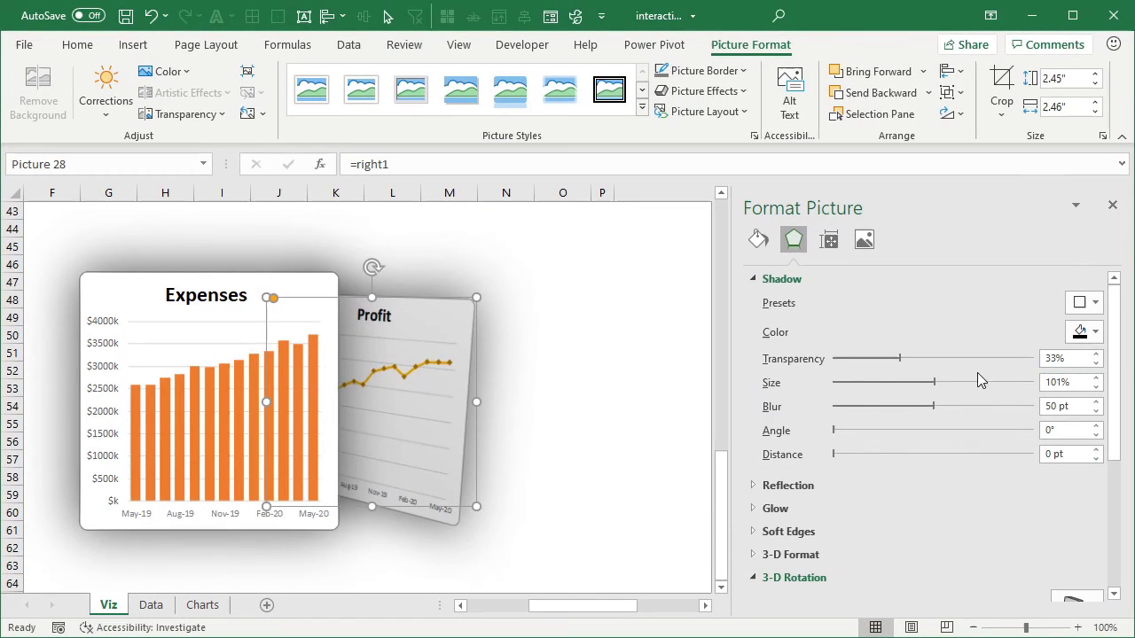
pyautogui.moveTo(898, 359); pyautogui.dragTo(969, 362)
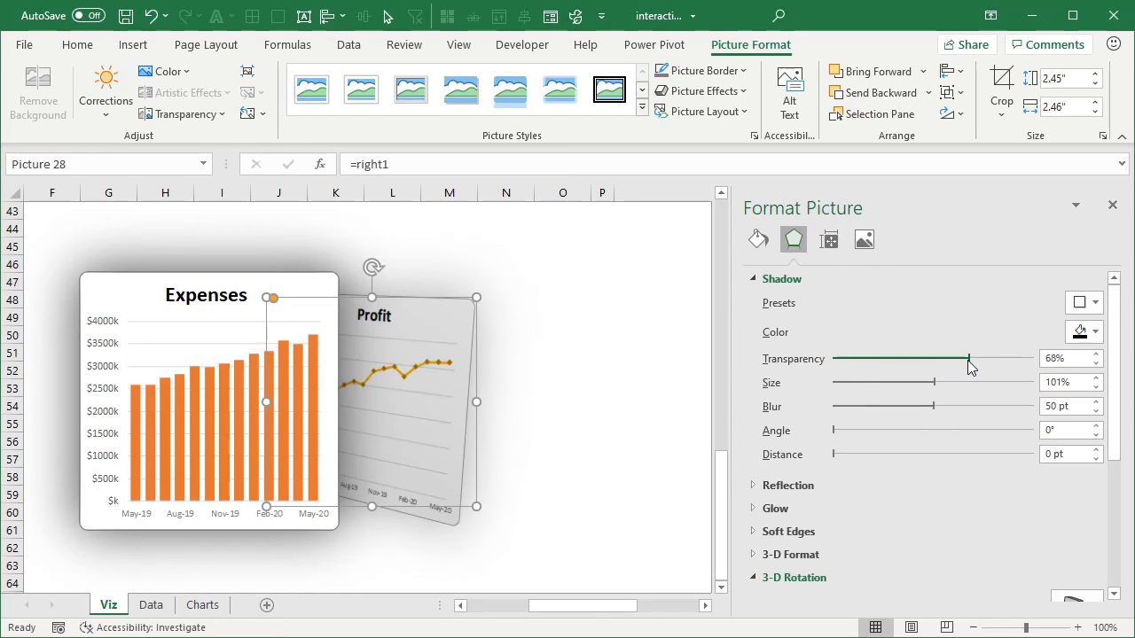
pyautogui.click(455, 282)
pyautogui.click(542, 281)
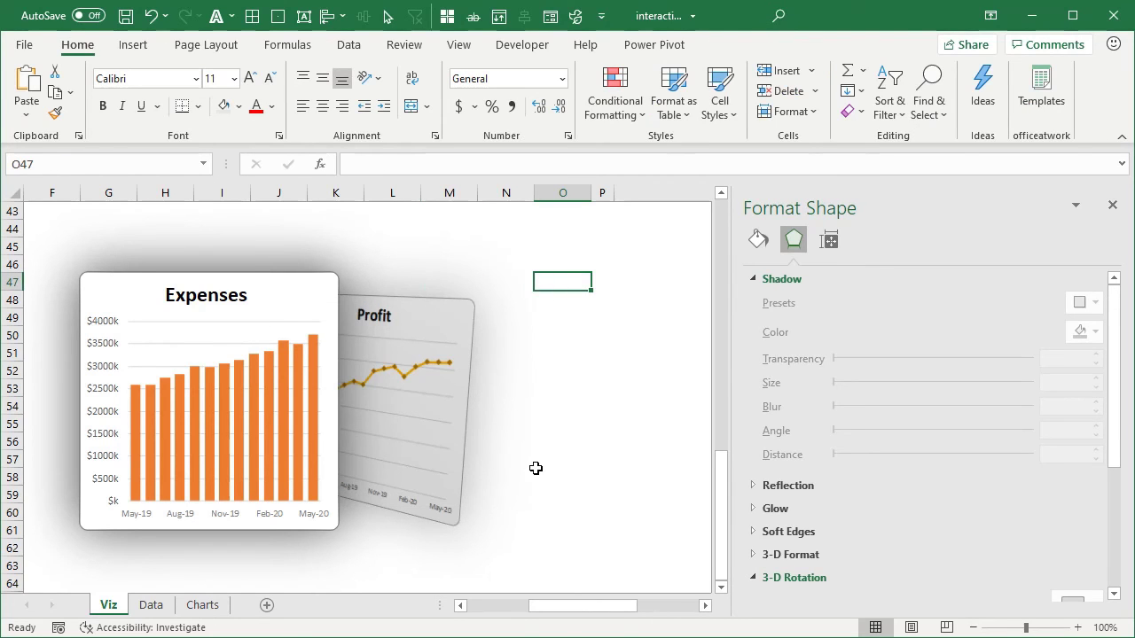
# Step: Add a tight reflection preset with 0 pt distance to the Expenses picture
pyautogui.scroll(-1, 536, 468)
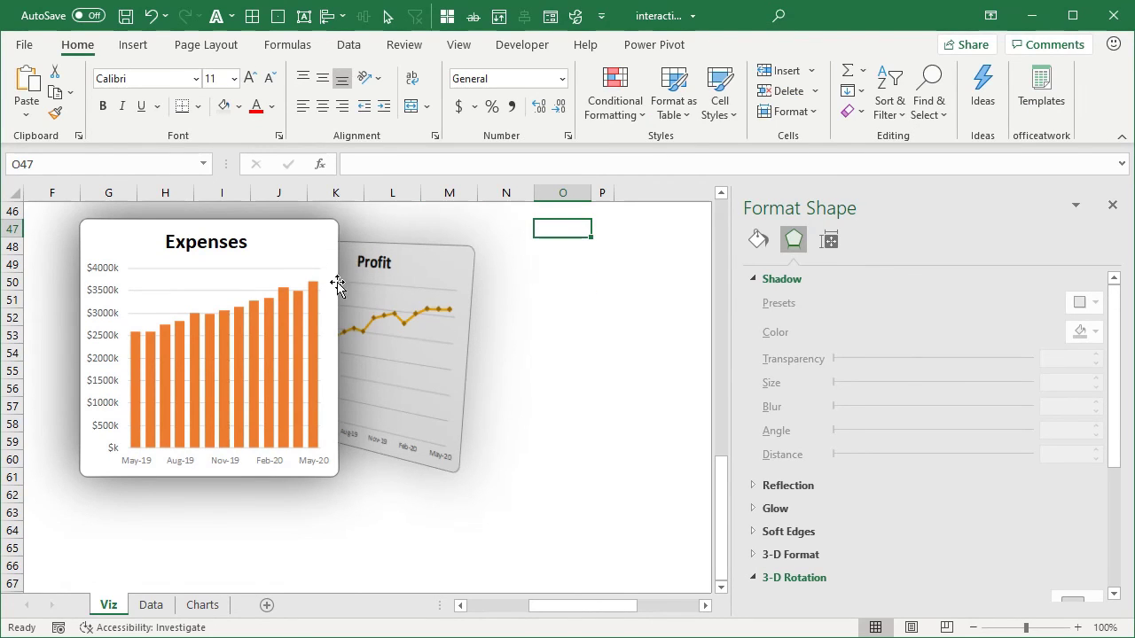
pyautogui.click(300, 237)
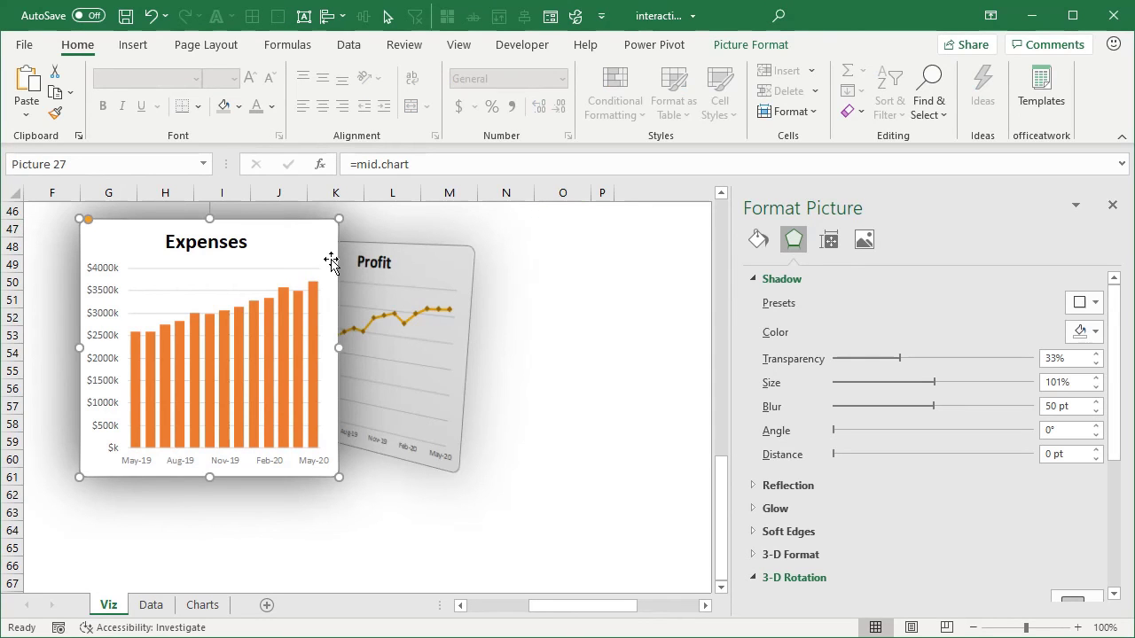
pyautogui.moveTo(566, 608); pyautogui.dragTo(553, 614)
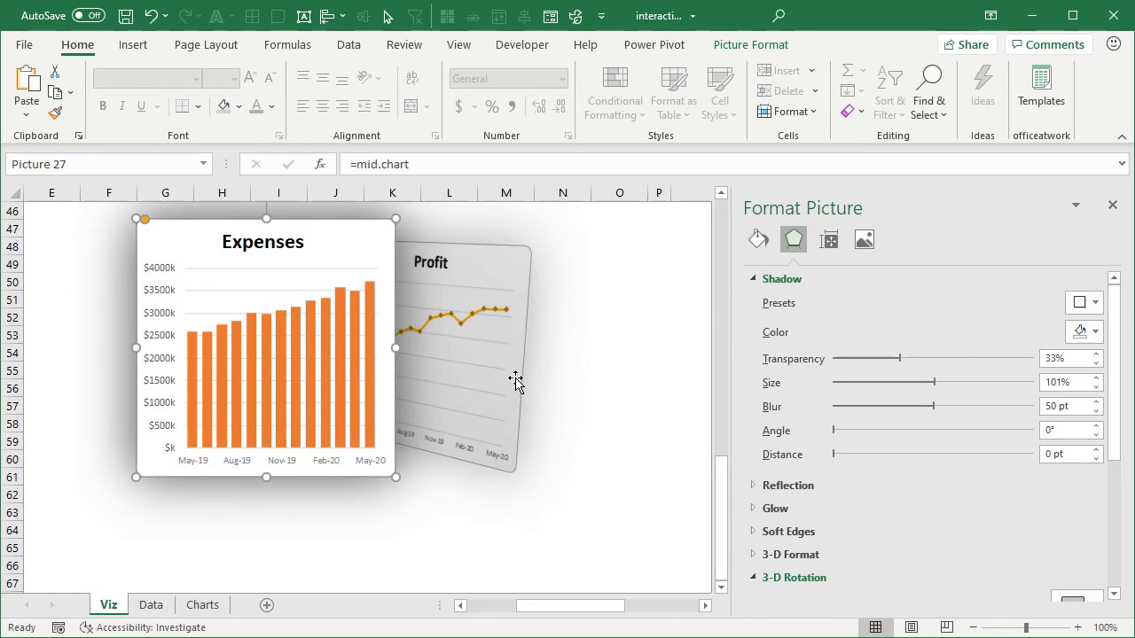
pyautogui.click(753, 278)
pyautogui.click(762, 301)
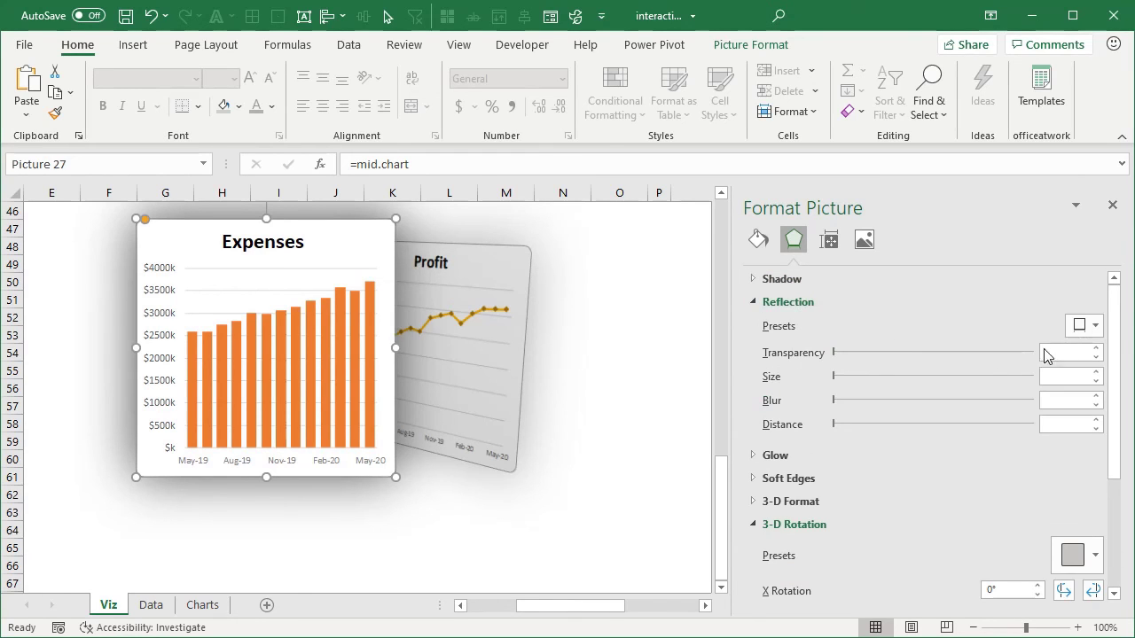
pyautogui.click(1096, 326)
pyautogui.click(1095, 476)
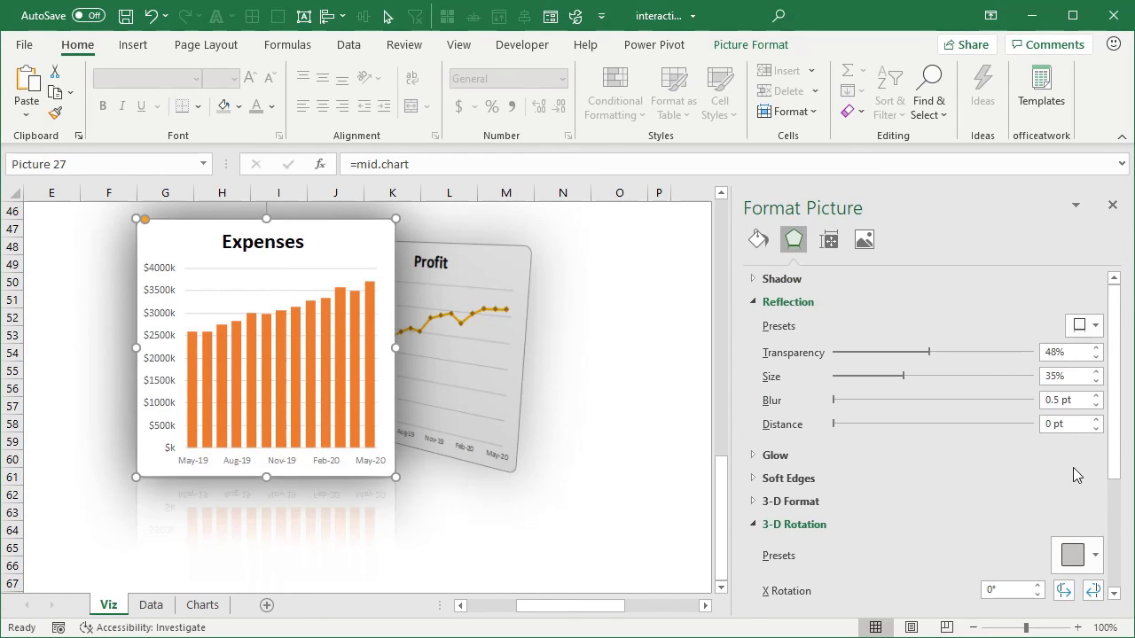
# Step: Adjust the Expenses picture's reflection to 33% size, about 74% transparency and 4 pt blur
pyautogui.moveTo(896, 371)
pyautogui.mouseDown()
pyautogui.moveTo(907, 374)
pyautogui.moveTo(871, 377)
pyautogui.moveTo(898, 377)
pyautogui.mouseUp()
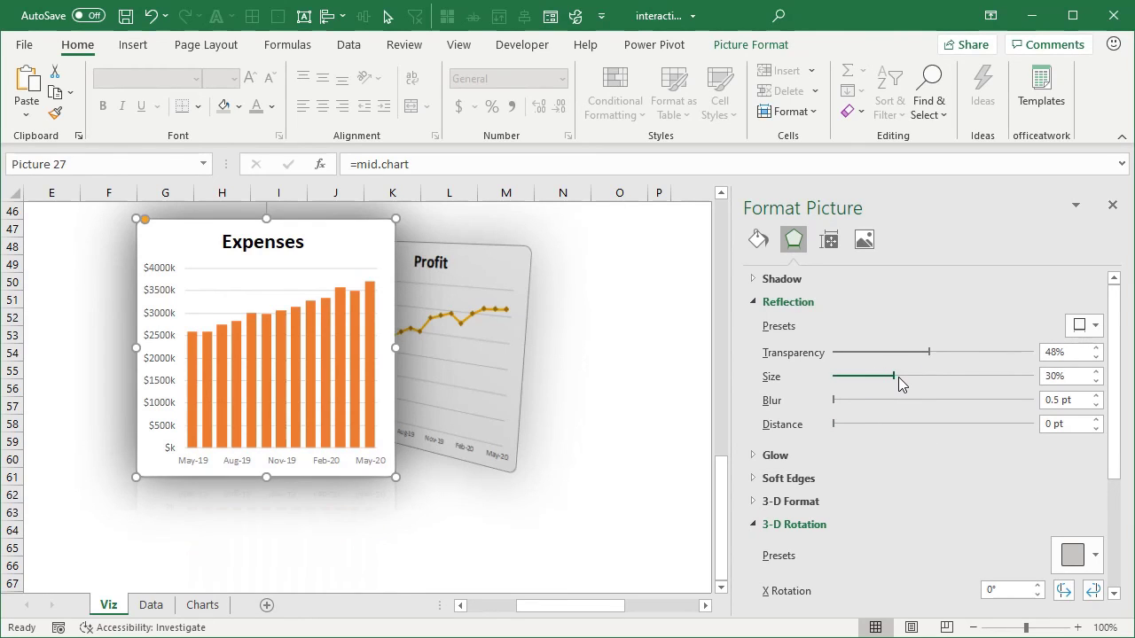
pyautogui.moveTo(928, 352)
pyautogui.mouseDown()
pyautogui.moveTo(960, 352)
pyautogui.moveTo(940, 352)
pyautogui.mouseUp()
pyautogui.click(982, 352)
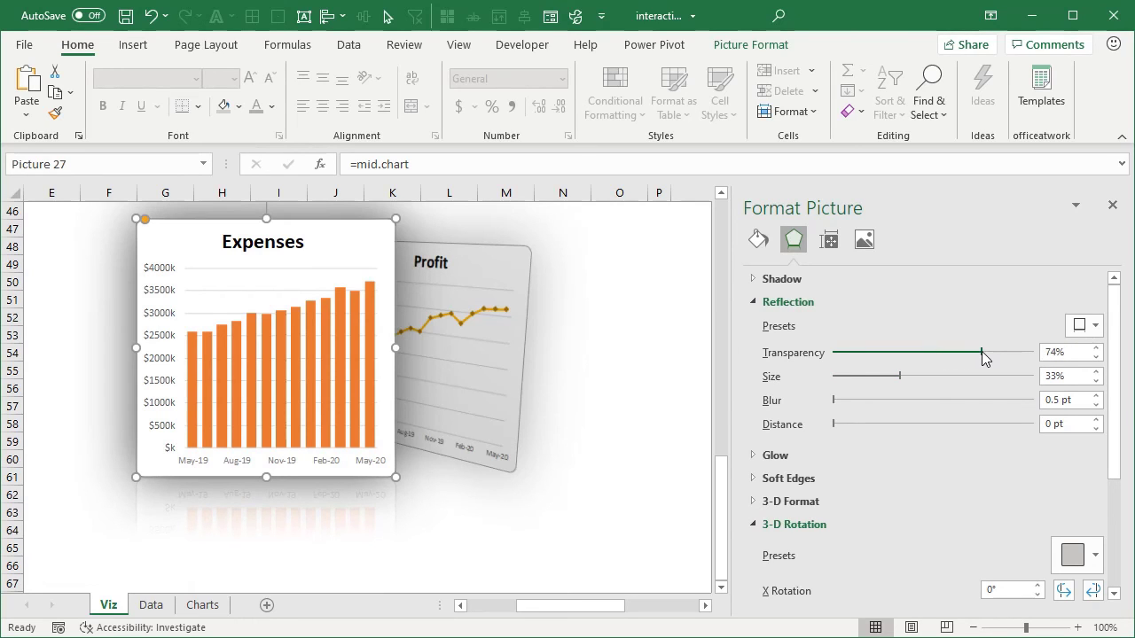
pyautogui.click(841, 400)
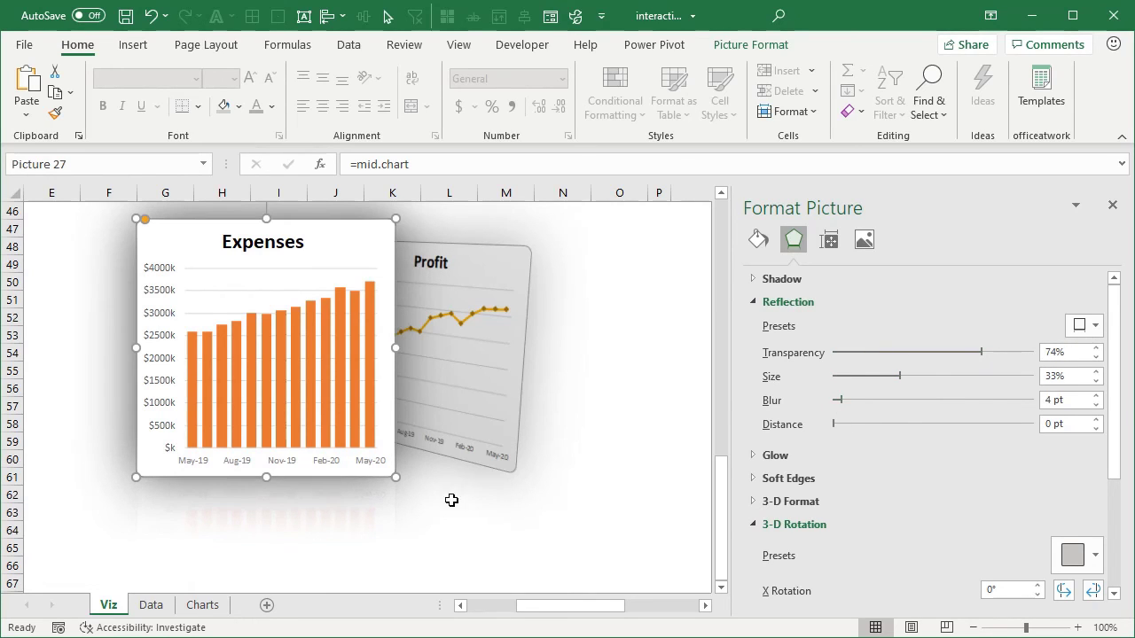
pyautogui.click(507, 514)
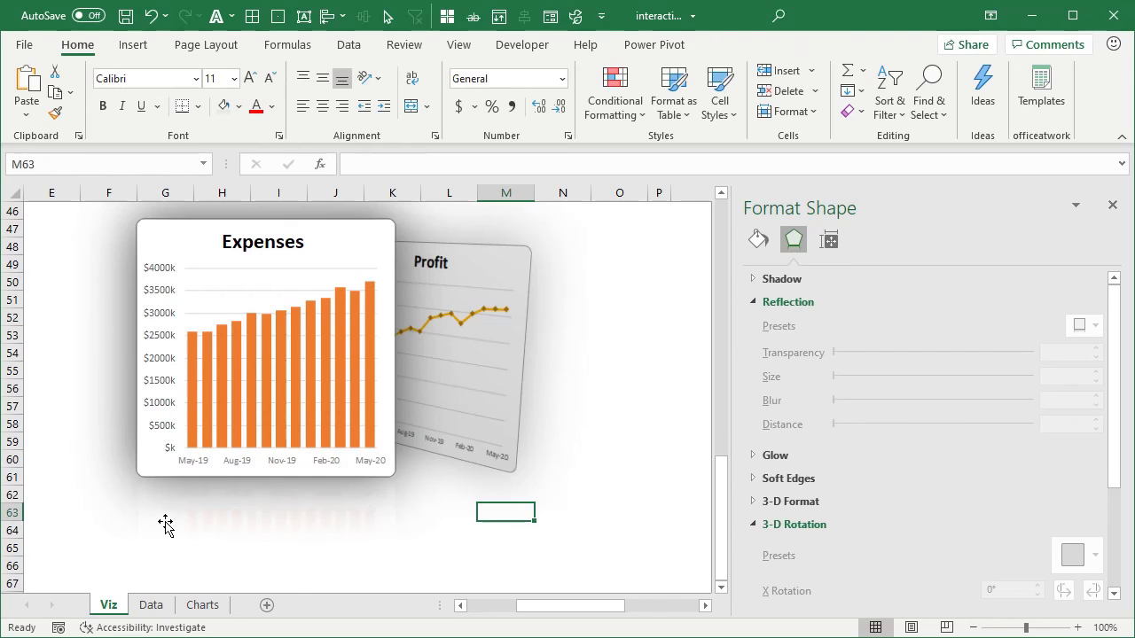
pyautogui.scroll(-1, 411, 523)
pyautogui.scroll(1, 411, 523)
pyautogui.click(530, 428)
pyautogui.click(592, 444)
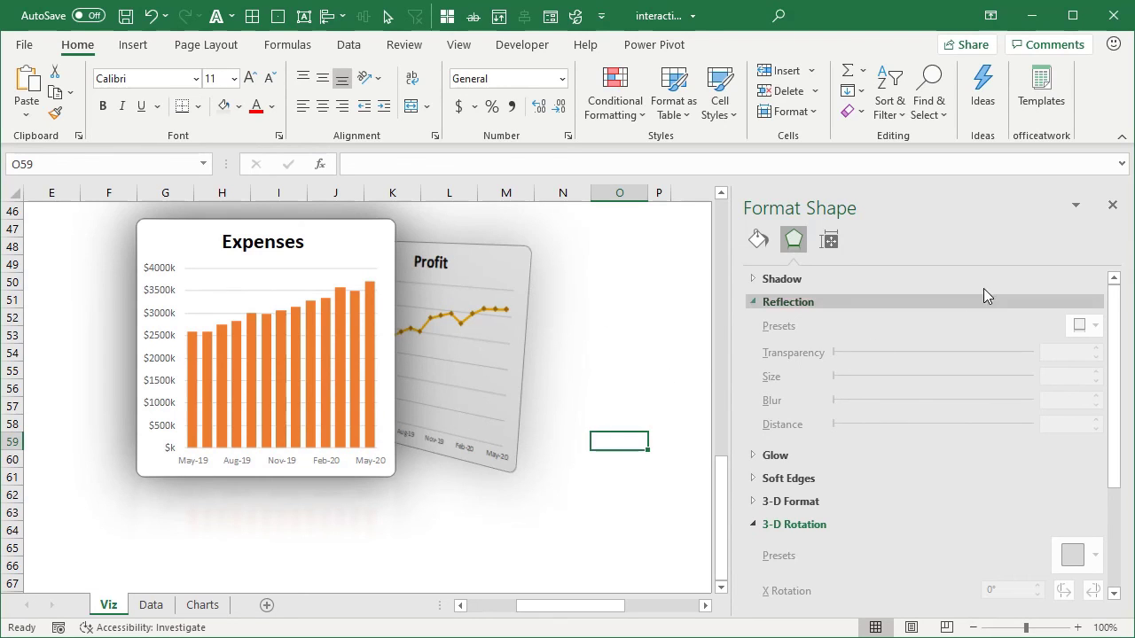
# Step: Close the formatting pane and compare the styled Expenses and Profit pictures with the finished sliding chart higher on the sheet
pyautogui.click(1111, 206)
pyautogui.moveTo(863, 606); pyautogui.dragTo(777, 605)
pyautogui.click(829, 336)
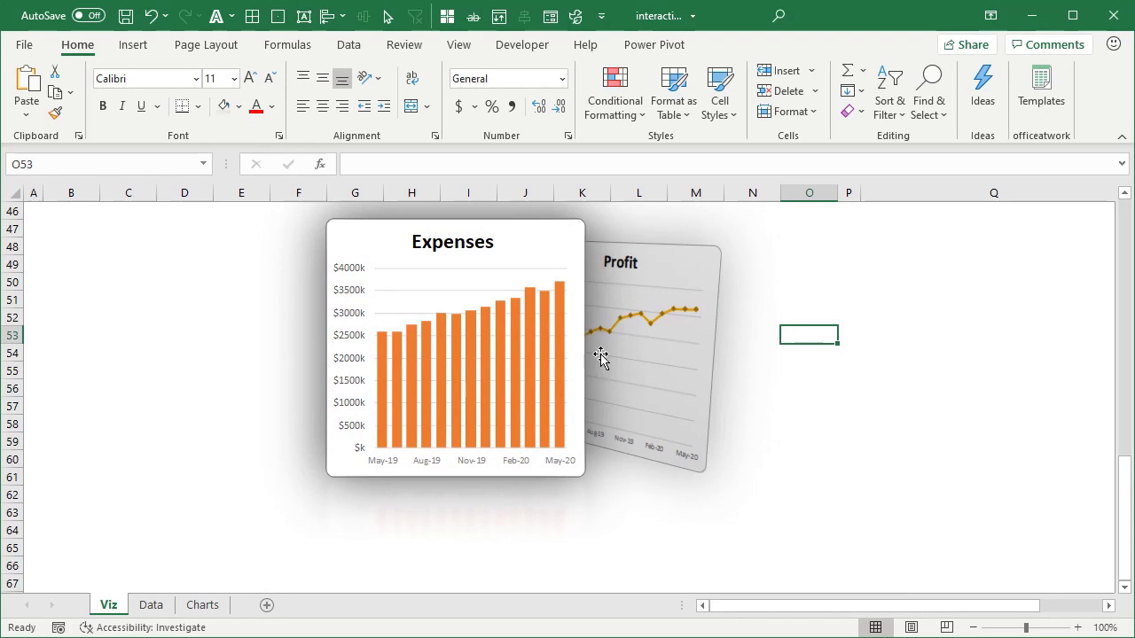
pyautogui.scroll(1, 730, 419)
pyautogui.scroll(1, 729, 419)
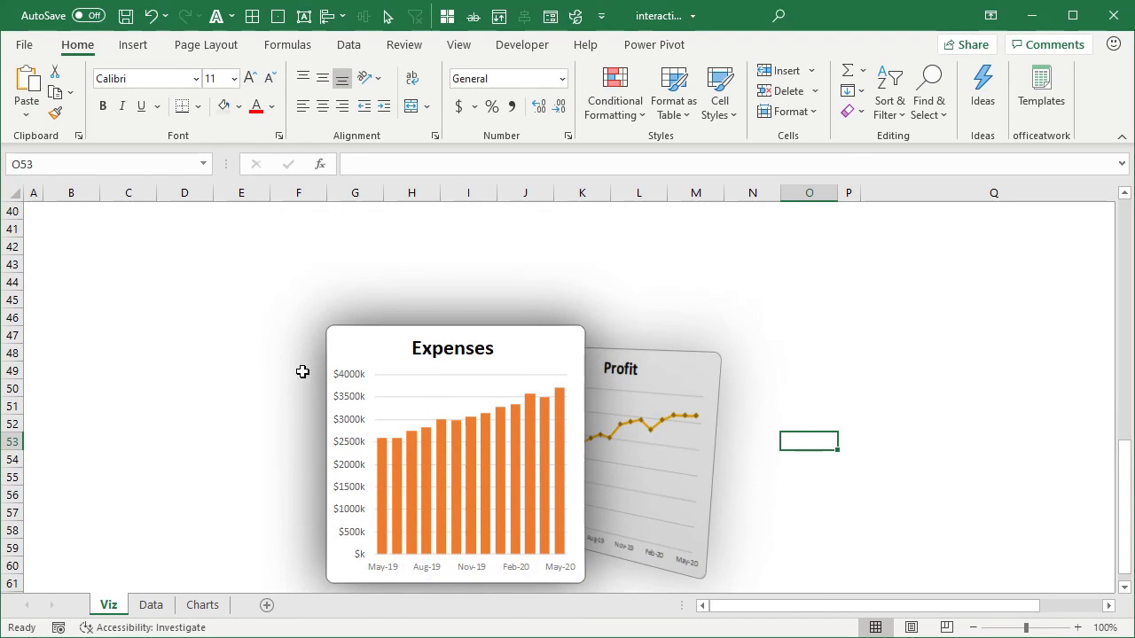
pyautogui.scroll(11, 817, 461)
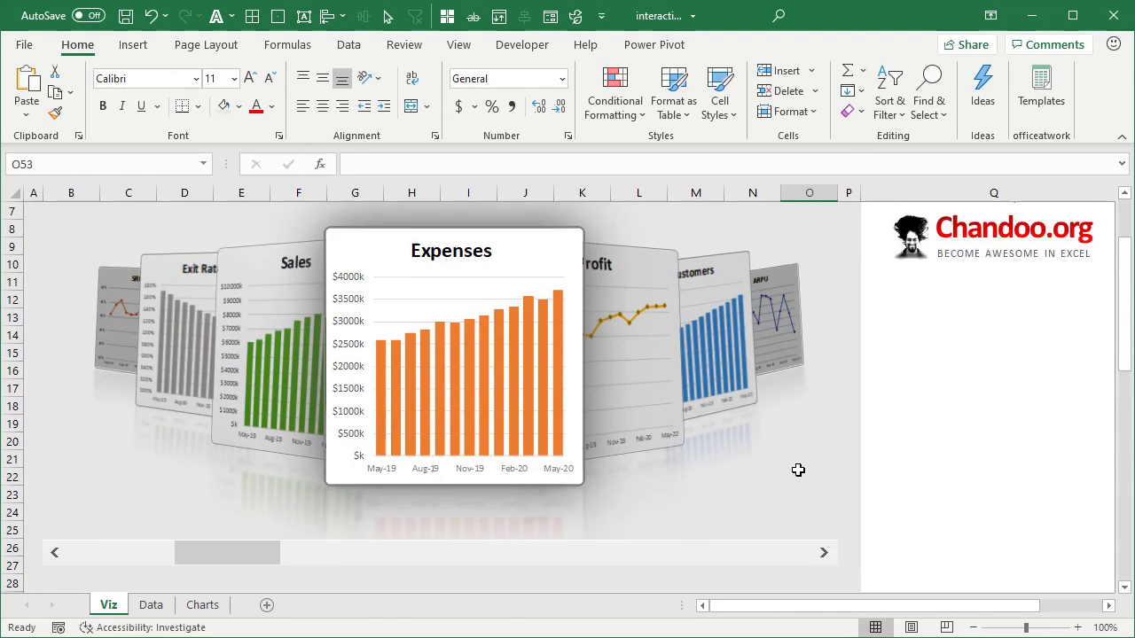
pyautogui.scroll(-11, 846, 386)
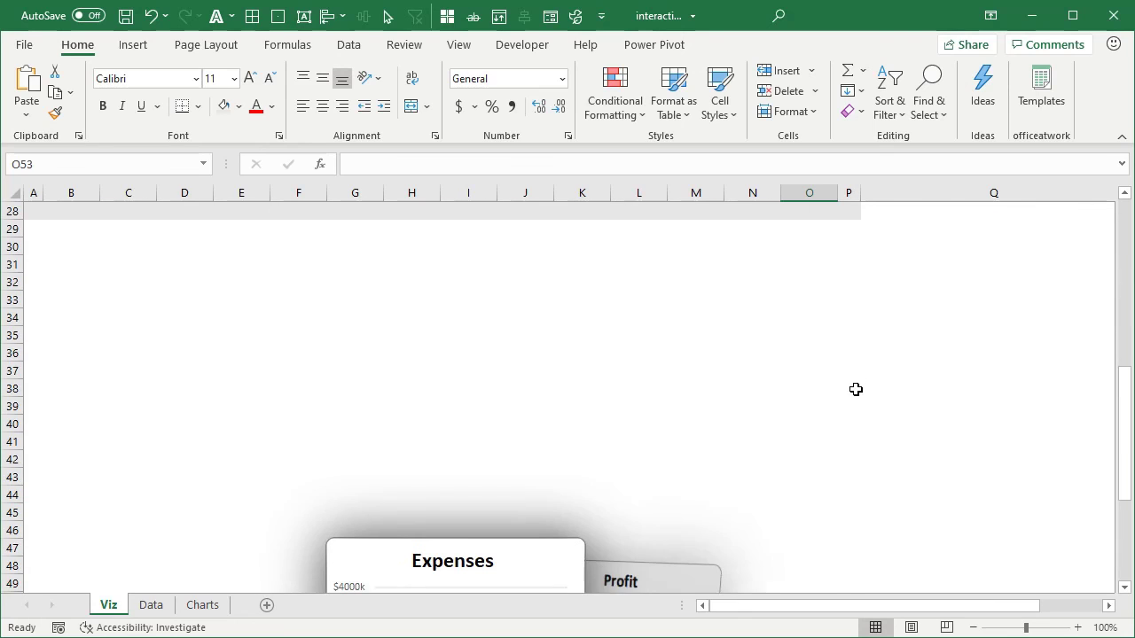
pyautogui.scroll(13, 844, 394)
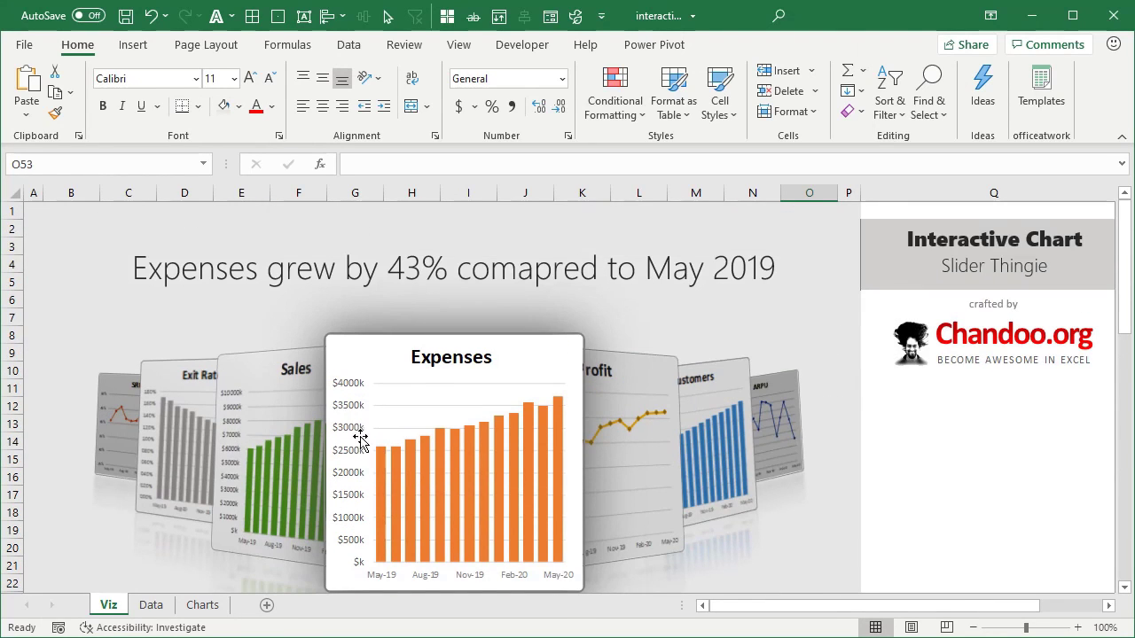
# Step: Trace the Viz sheet's title text box link to its source title cell M19 on the Data sheet
pyautogui.scroll(-1, 489, 425)
pyautogui.scroll(1, 489, 423)
pyautogui.click(432, 257)
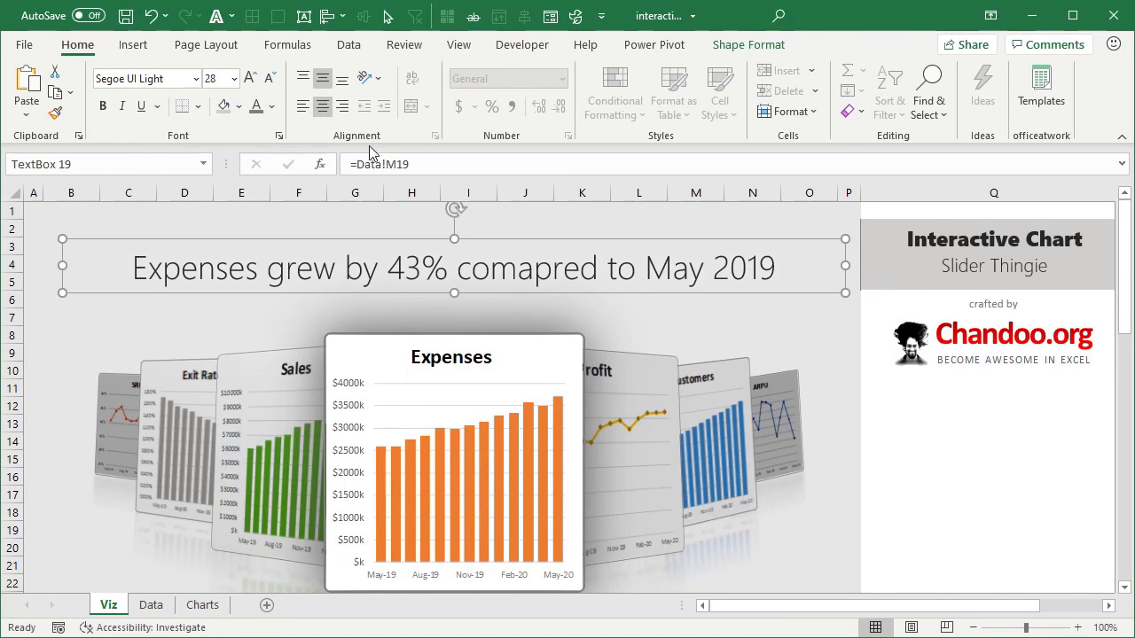
pyautogui.click(202, 605)
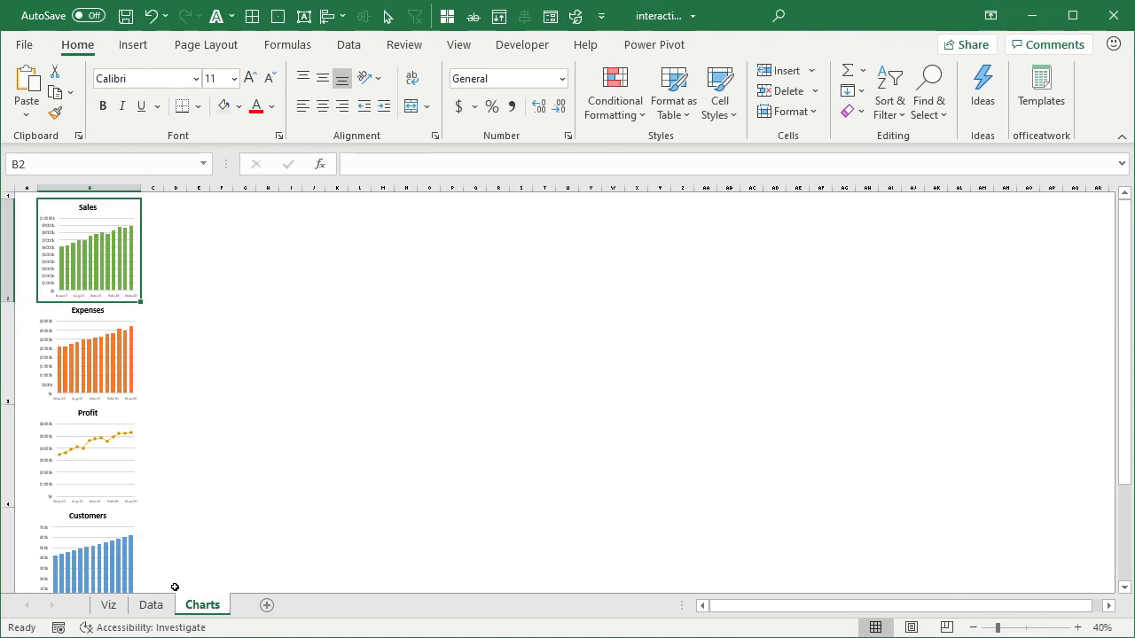
pyautogui.click(148, 610)
pyautogui.scroll(-3, 1042, 411)
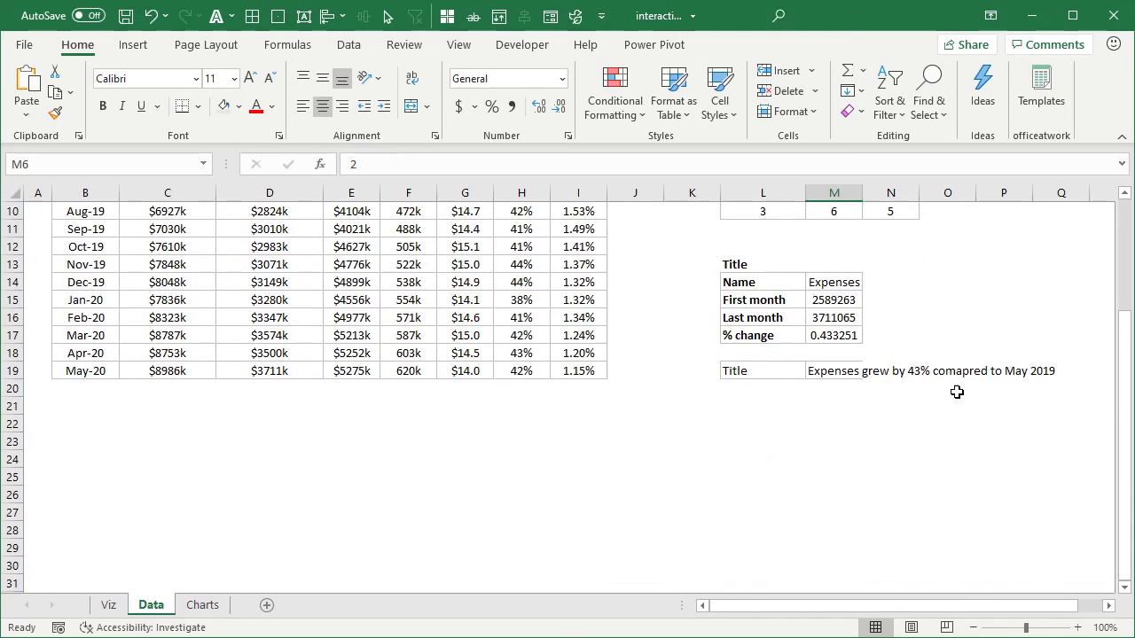
pyautogui.click(825, 371)
# Step: Review the source charts on the Charts sheet, return to the Viz sheet and deselect the title text box
pyautogui.click(205, 606)
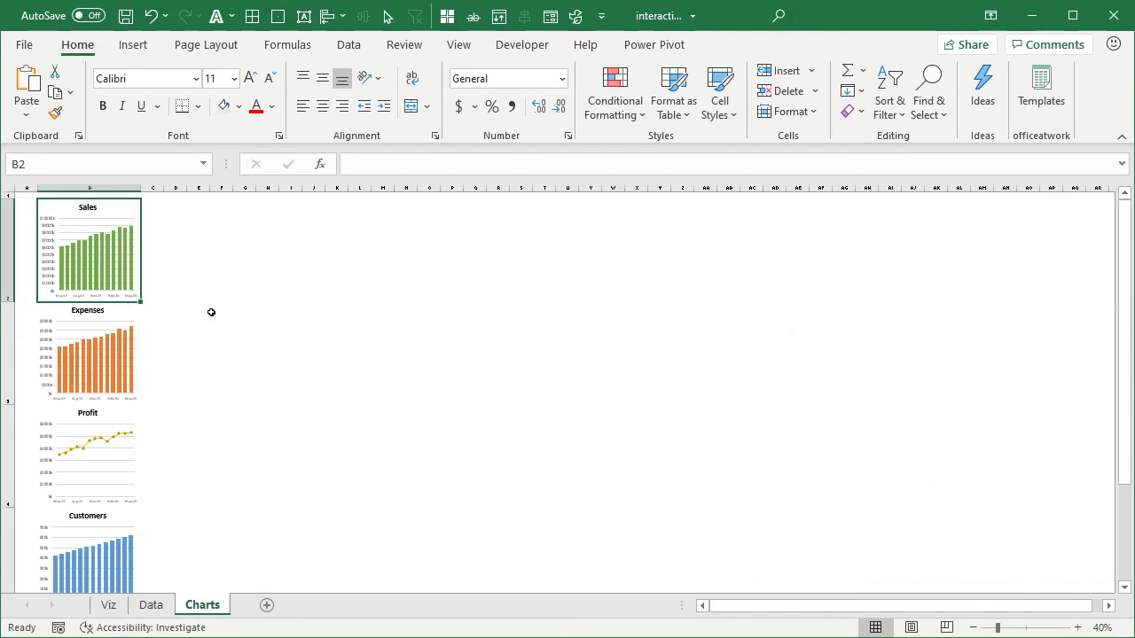
pyautogui.click(108, 605)
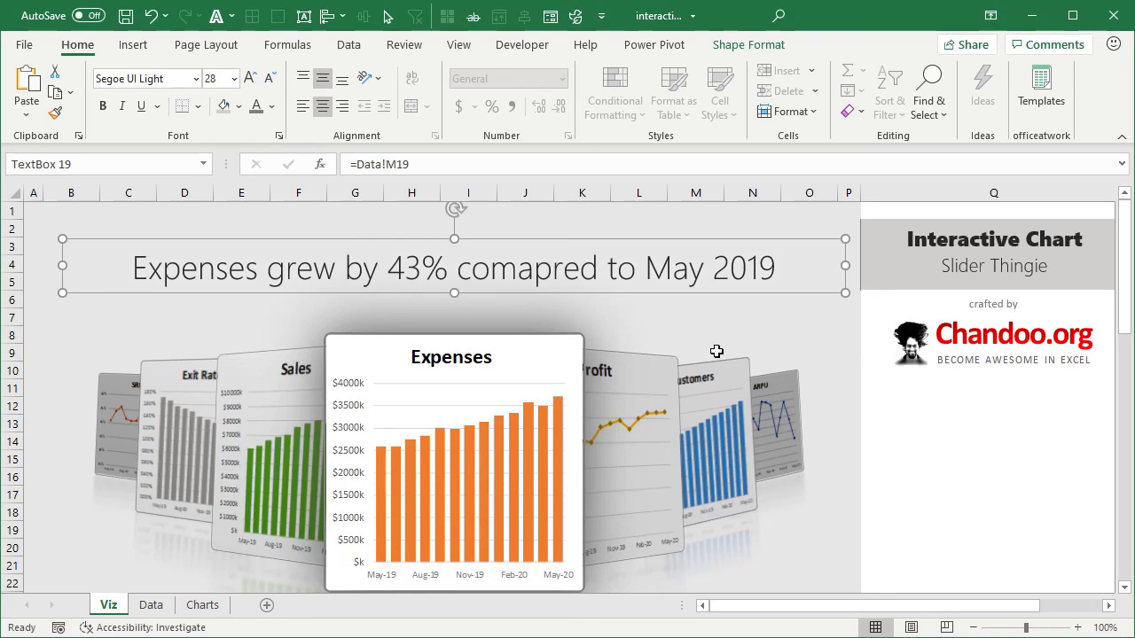
pyautogui.click(997, 455)
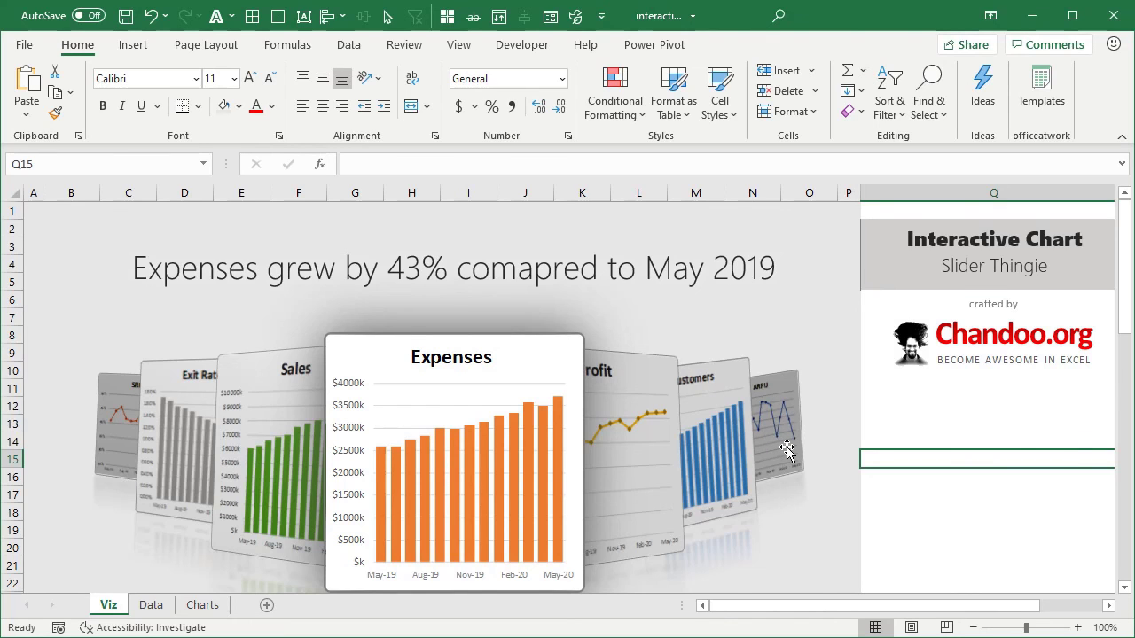
# Step: Collapse the ribbon to give the sliding chart and its scroll bar more room on the Viz sheet
pyautogui.scroll(-3, 787, 450)
pyautogui.scroll(3, 363, 443)
pyautogui.doubleClick(96, 45)
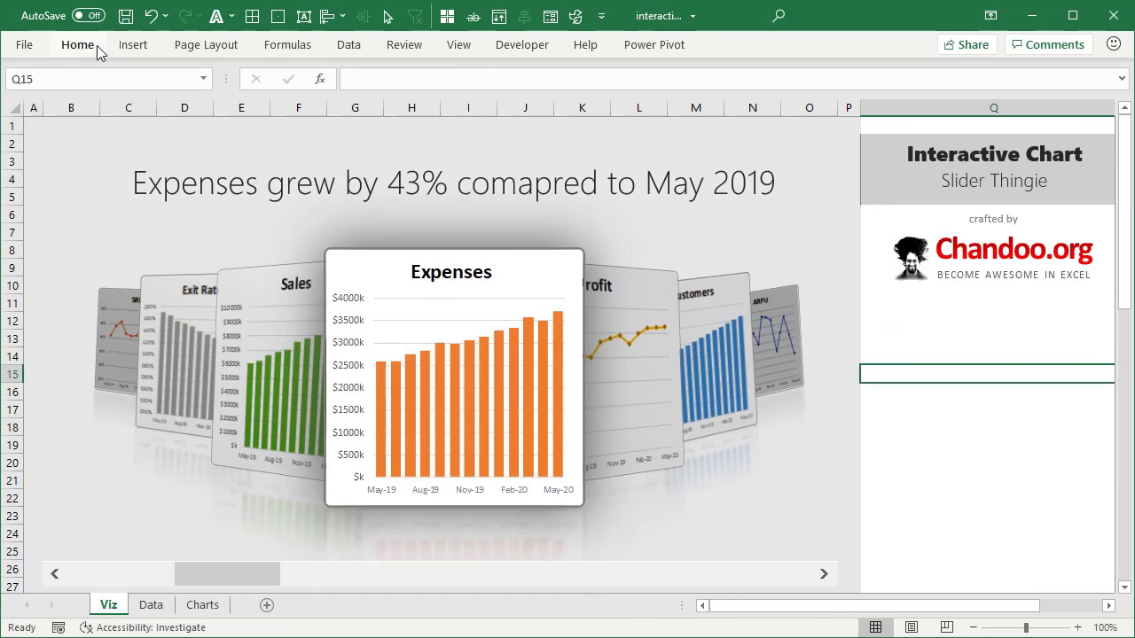